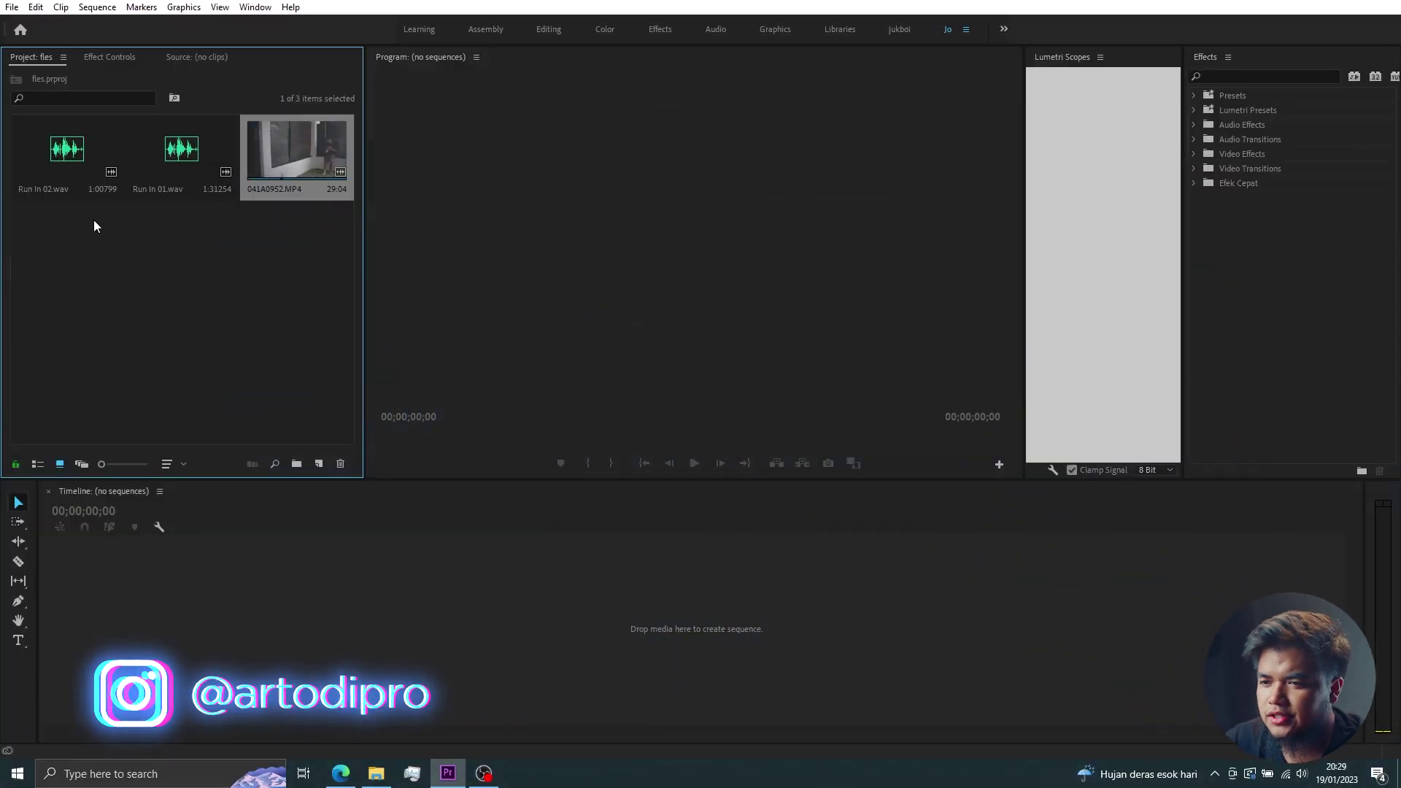
Dismiss the Import dialog without importing any media
{"action": "left_click", "coordinate": [12, 7]}
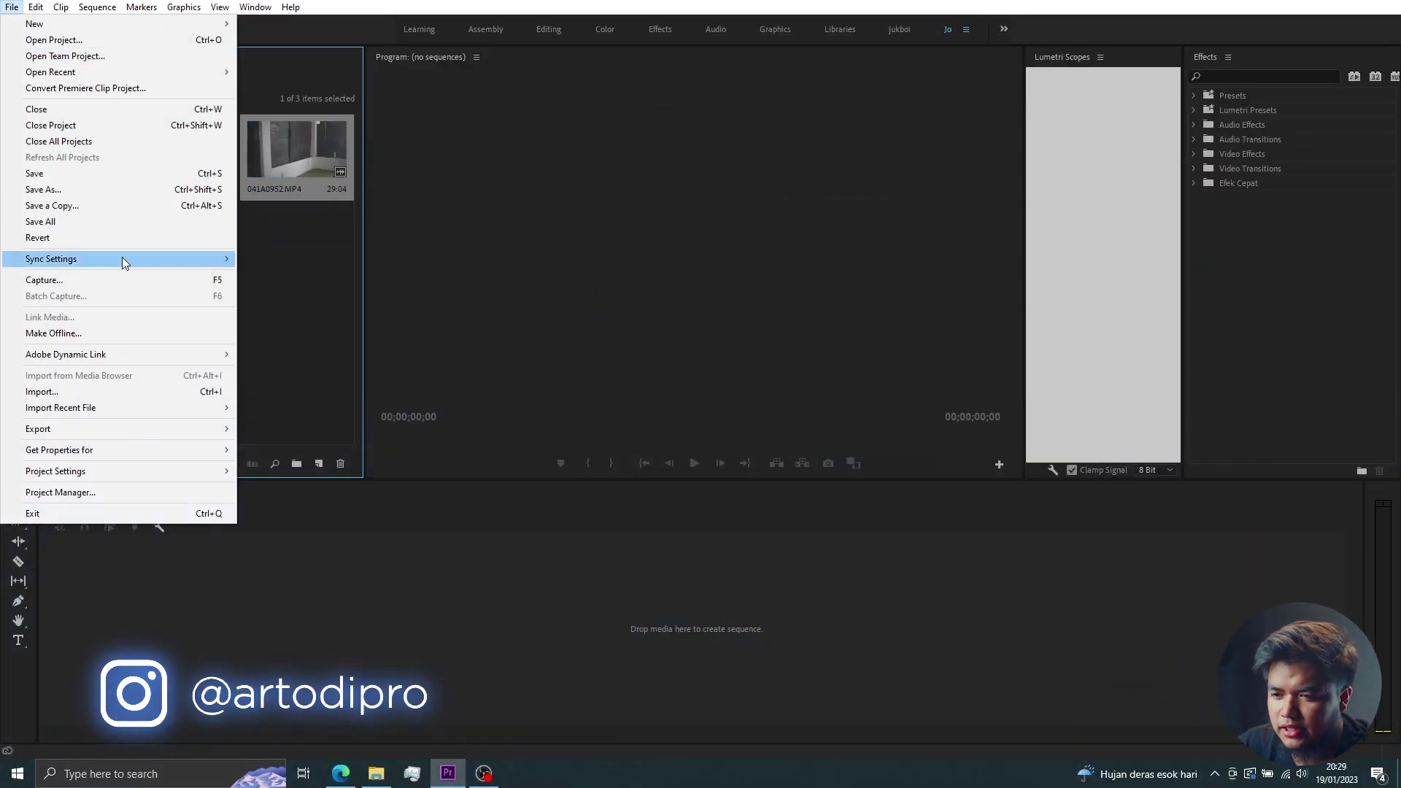
{"action": "left_click", "coordinate": [44, 392]}
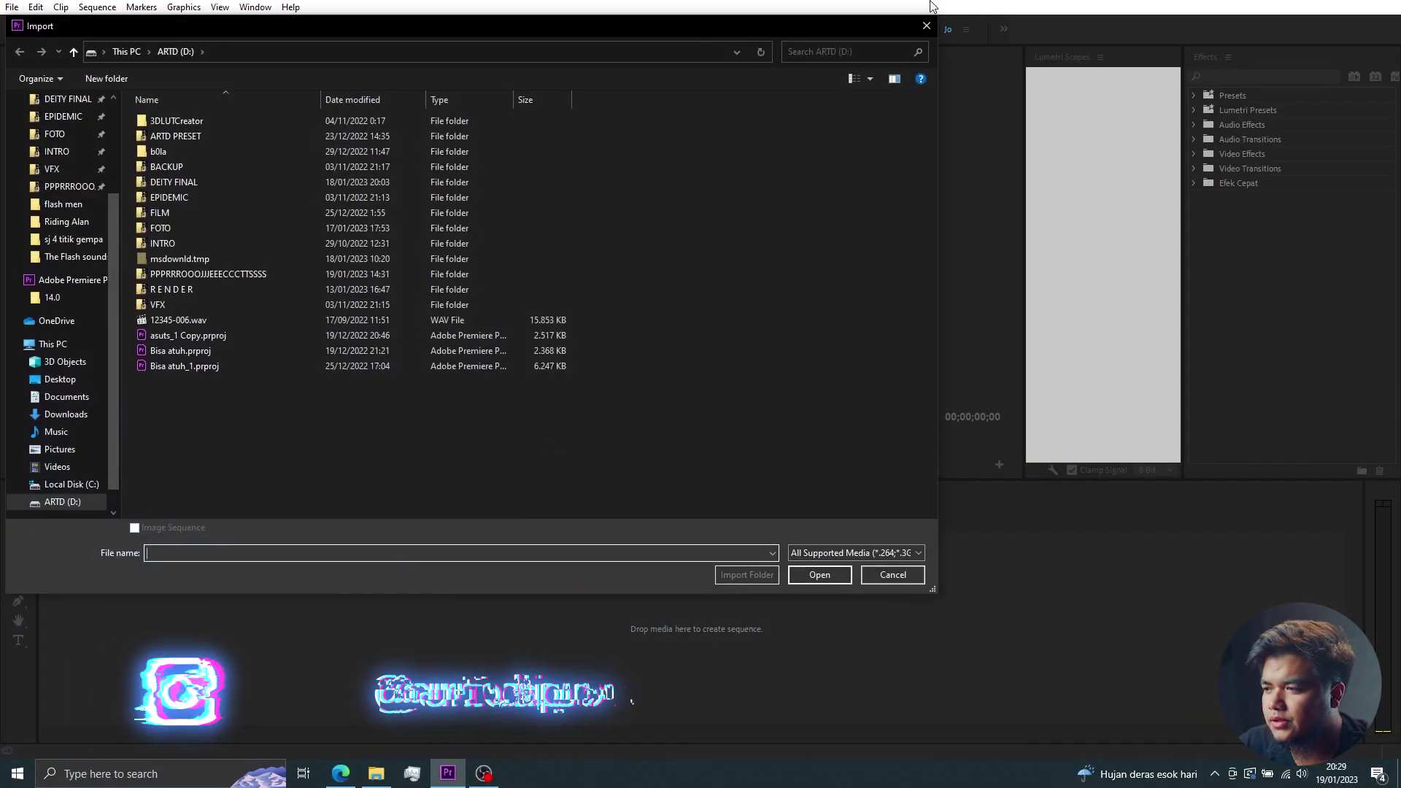
{"action": "left_click", "coordinate": [927, 26]}
{"action": "key", "text": "ctrl+i"}
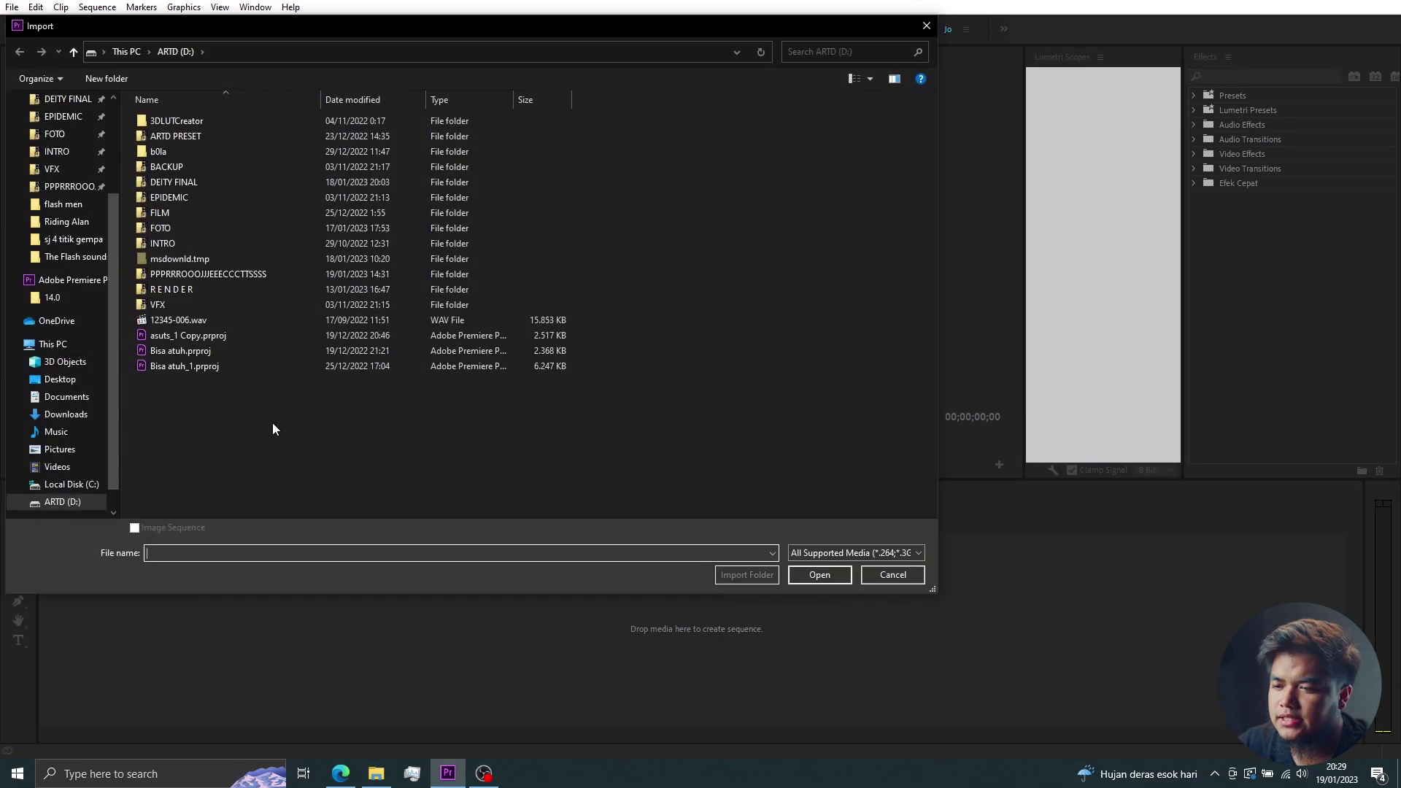
{"action": "left_click", "coordinate": [925, 27]}
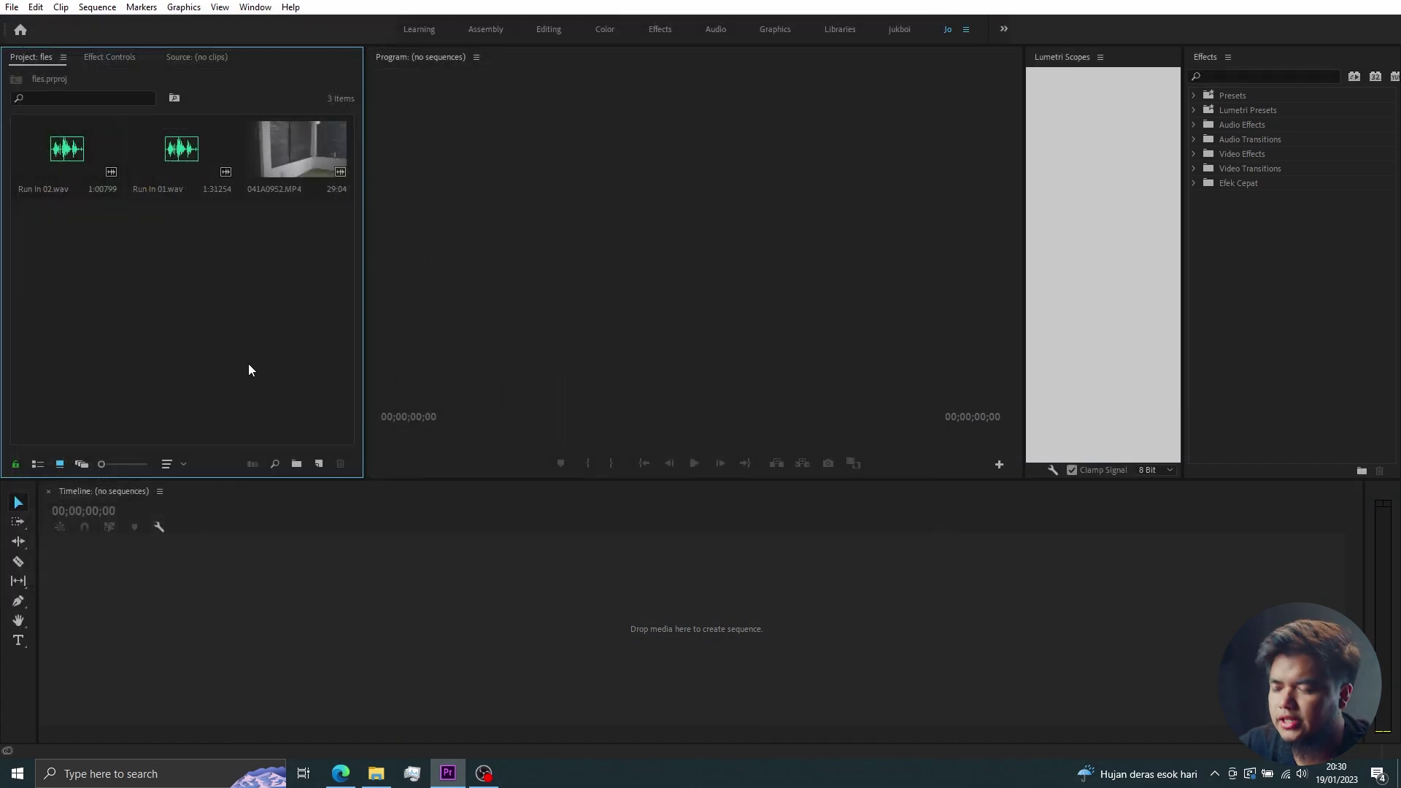
Load 041A0952.MP4 in the Source monitor and mark a 00:00:19:10 In/Out range
{"action": "left_click", "coordinate": [278, 172]}
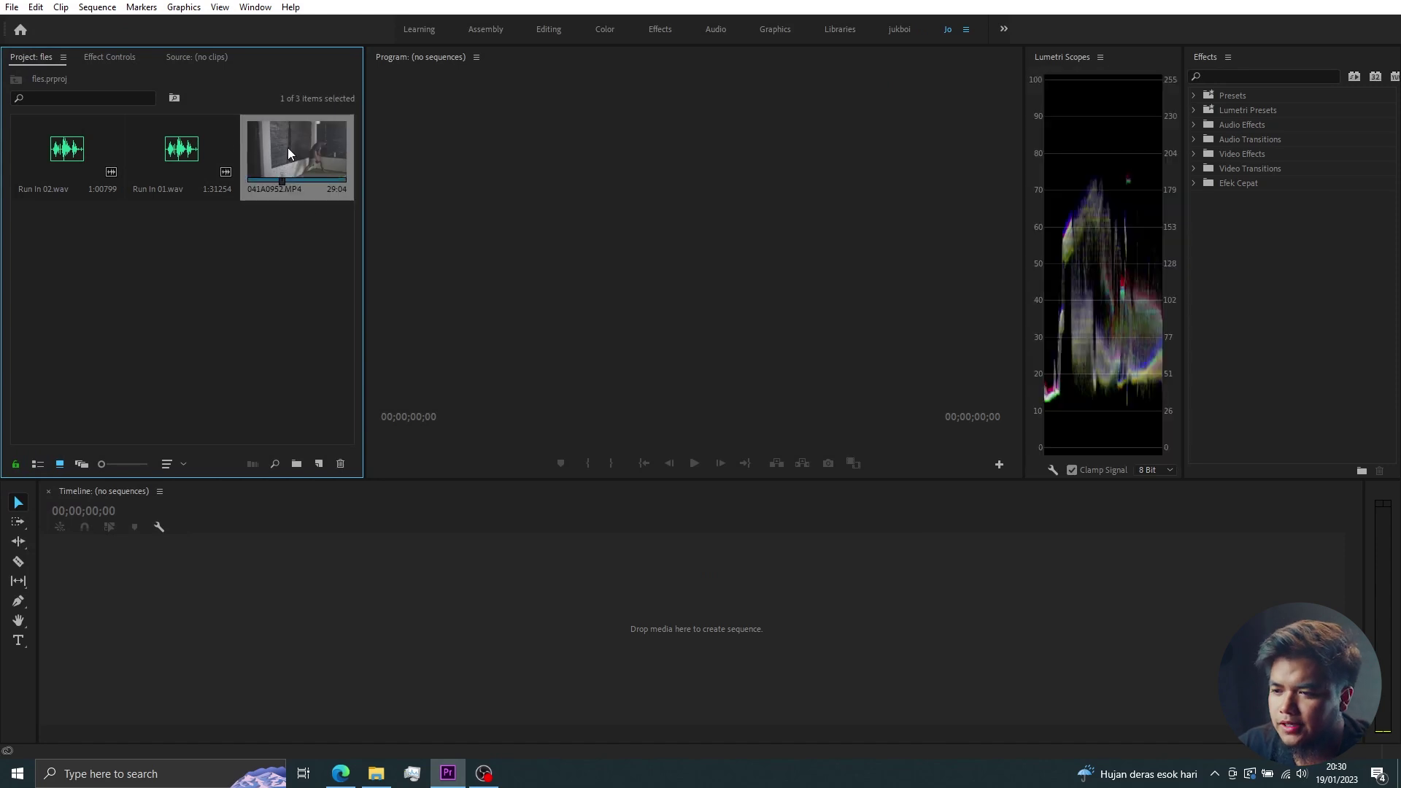
{"action": "double_click", "coordinate": [288, 149]}
{"action": "left_click", "coordinate": [13, 437]}
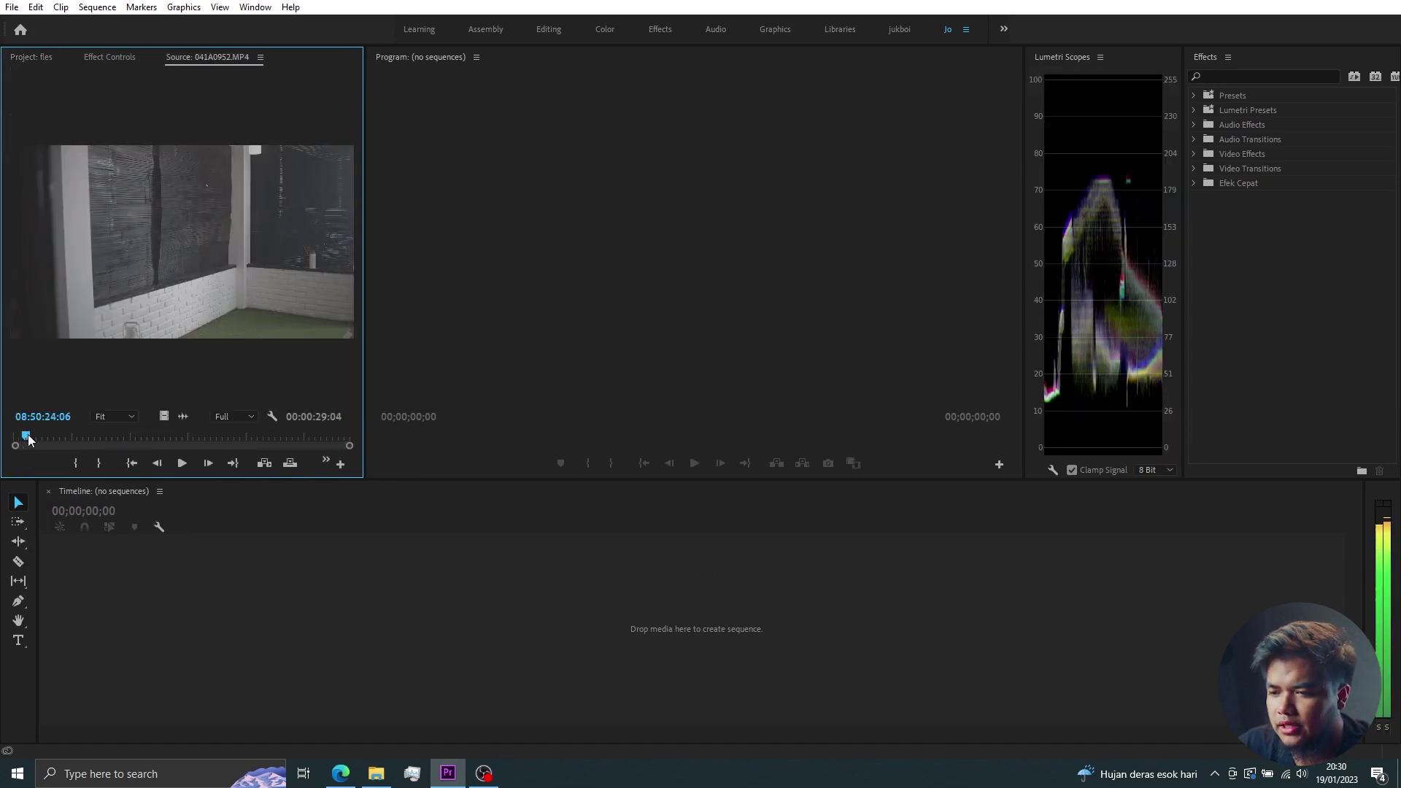
{"action": "left_click", "coordinate": [54, 438]}
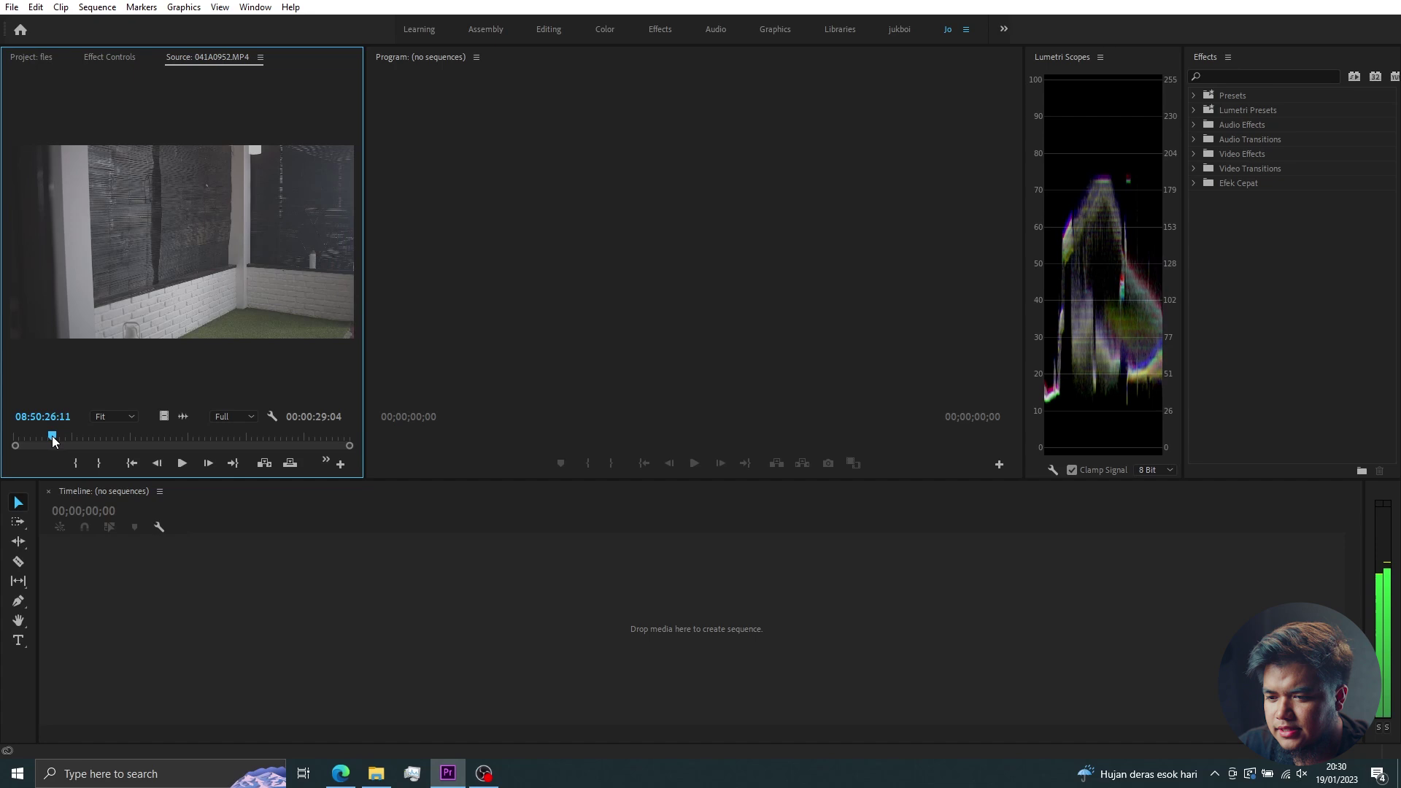
{"action": "left_click_drag", "start_coordinate": [61, 438], "coordinate": [278, 455]}
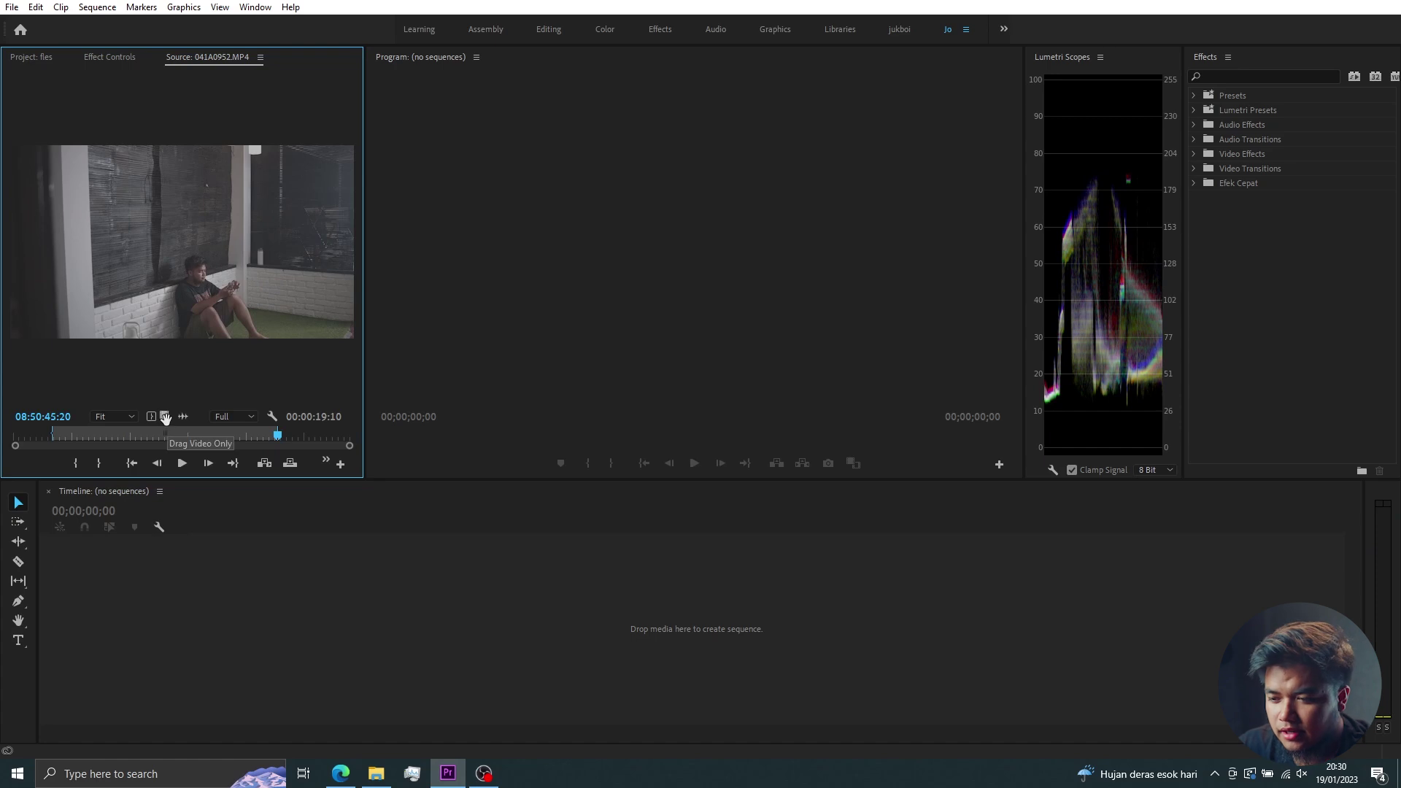
Drop the marked 041A0952.MP4 range onto the empty timeline as sequence 041A0952 on V1, zoomed to fill
{"action": "left_click_drag", "start_coordinate": [168, 613], "coordinate": [173, 613]}
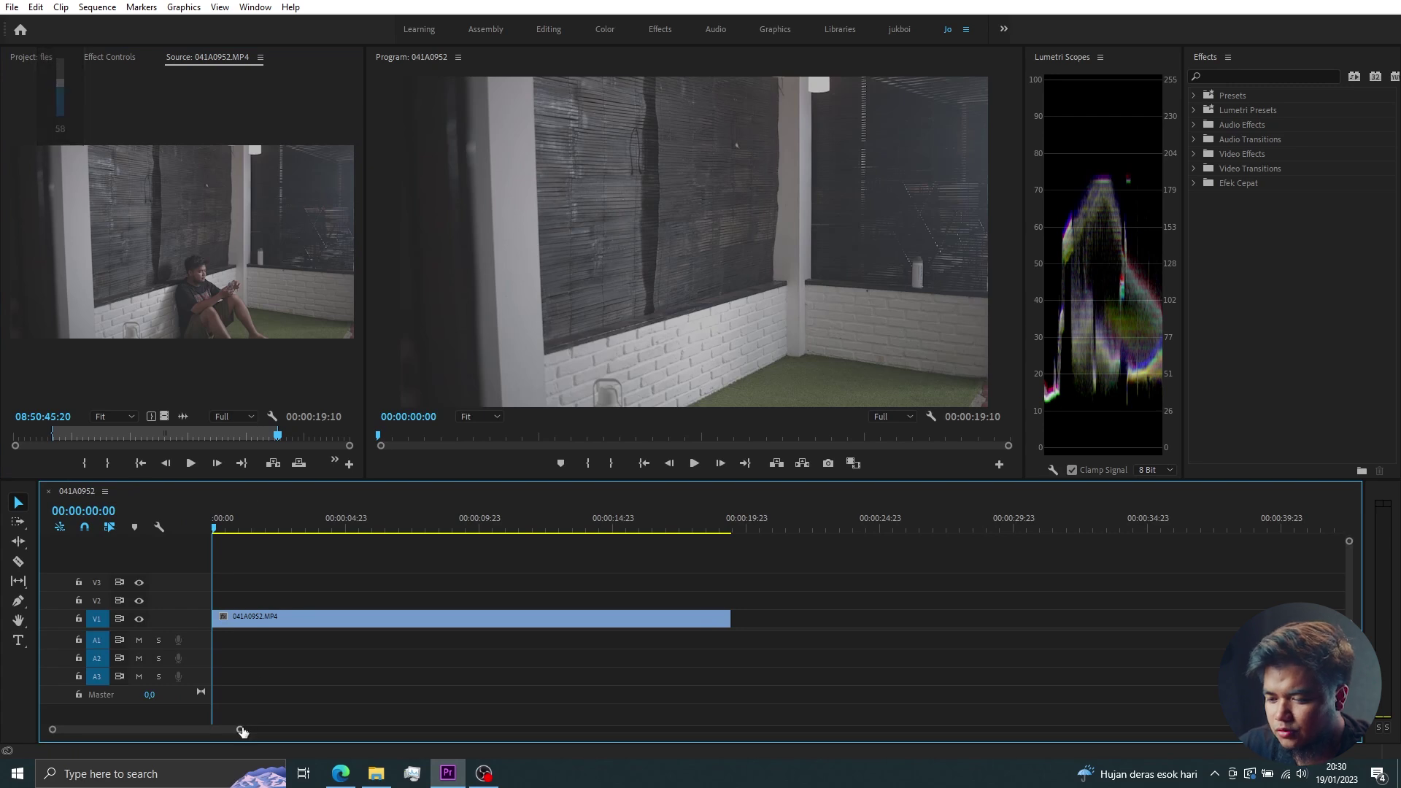
{"action": "left_click_drag", "start_coordinate": [235, 731], "coordinate": [272, 734]}
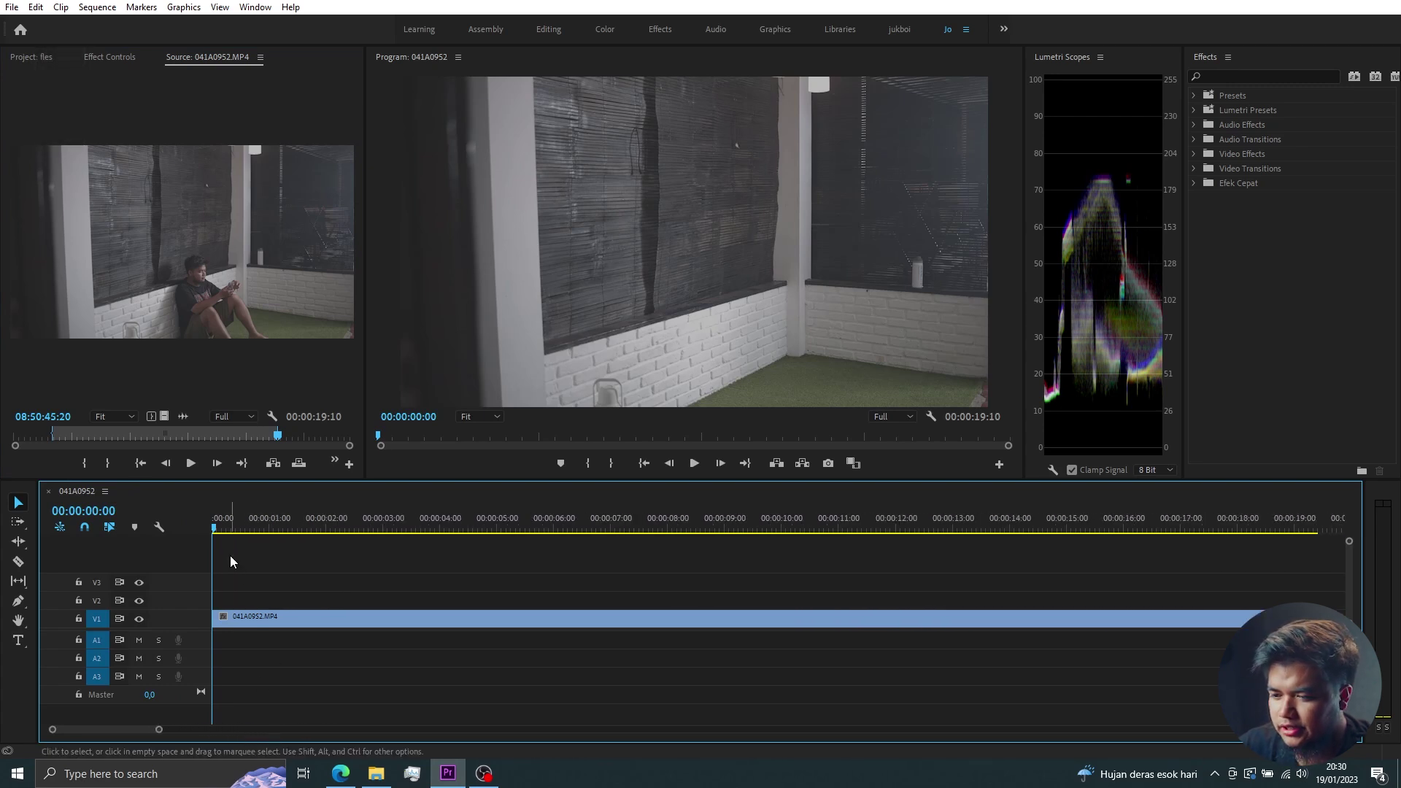
{"action": "left_click_drag", "start_coordinate": [226, 530], "coordinate": [400, 548]}
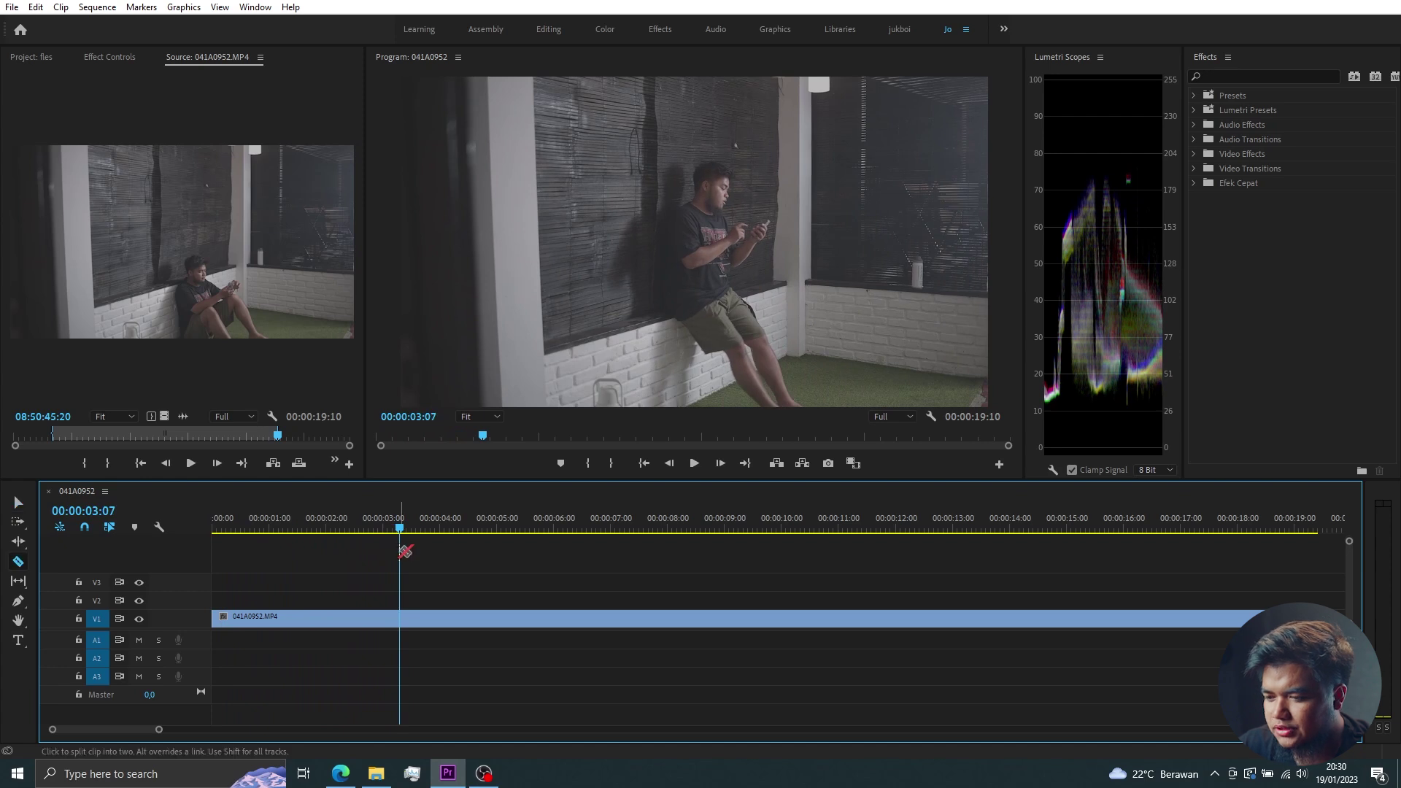
Razor-cut the V1 clip at about 3:07, 4:22, 7:21, 11:20 and 13:19
{"action": "key", "text": "v"}
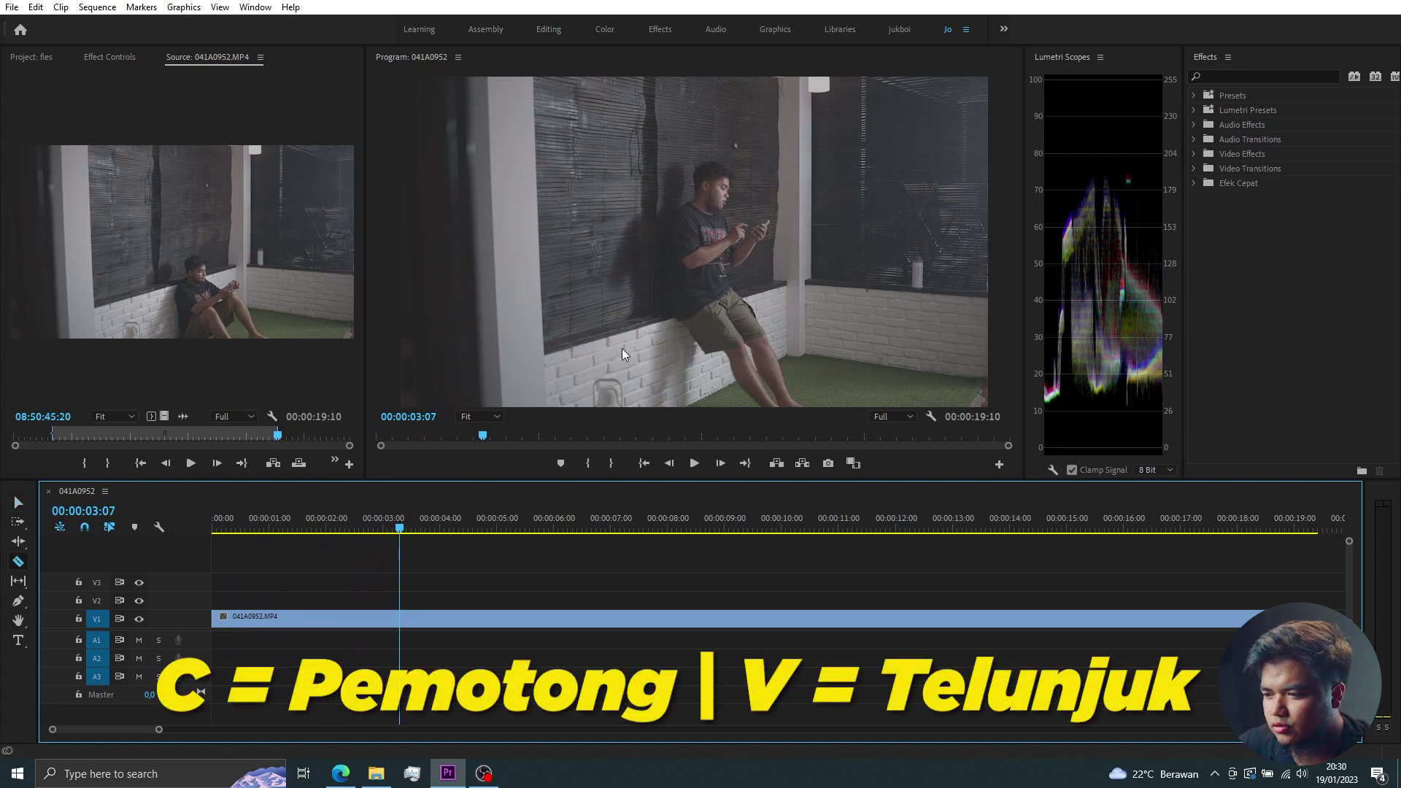
{"action": "left_click", "coordinate": [19, 505]}
{"action": "left_click", "coordinate": [403, 619]}
{"action": "mouse_move", "coordinate": [402, 528]}
{"action": "left_mouse_down"}
{"action": "mouse_move", "coordinate": [526, 533]}
{"action": "mouse_move", "coordinate": [493, 544]}
{"action": "left_mouse_up"}
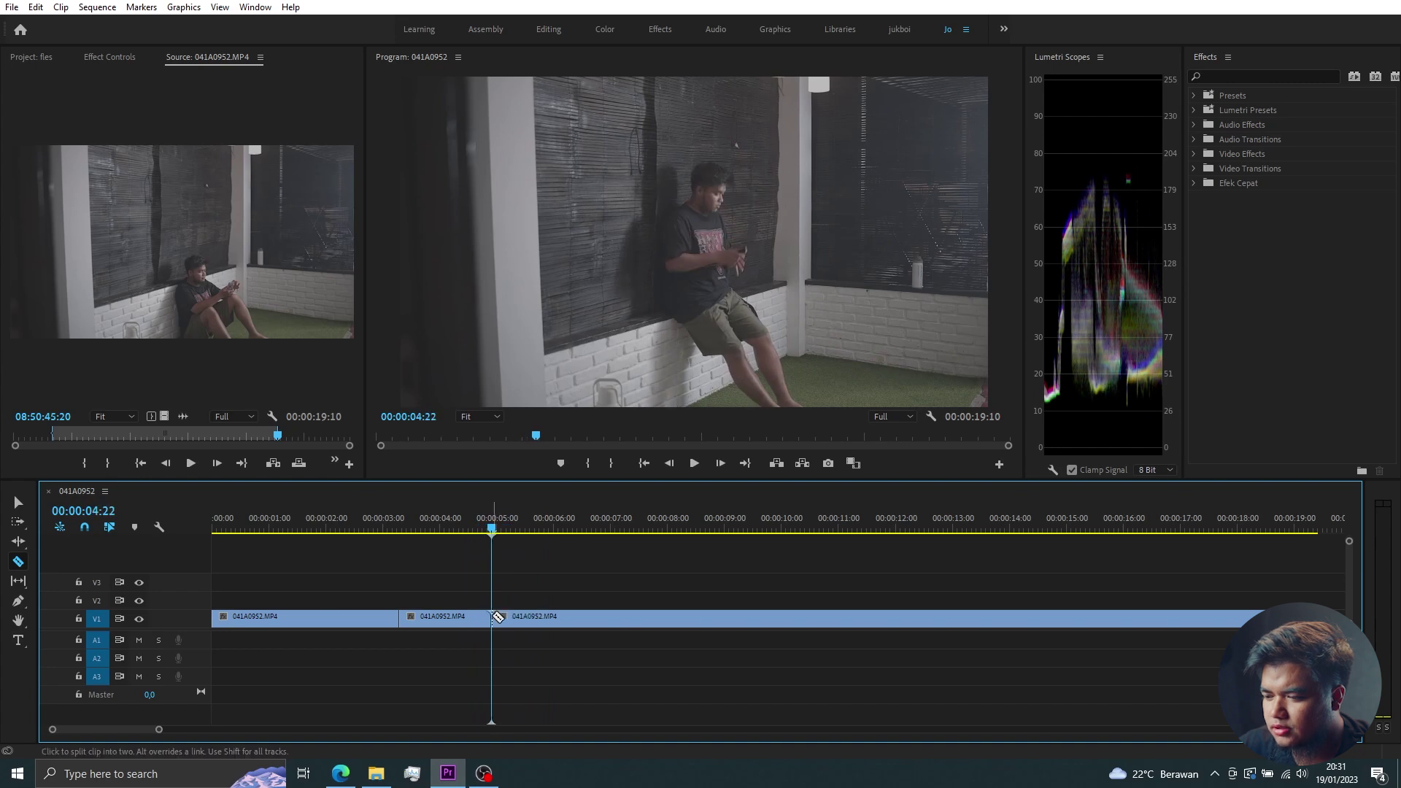
{"action": "left_click_drag", "start_coordinate": [497, 531], "coordinate": [662, 578]}
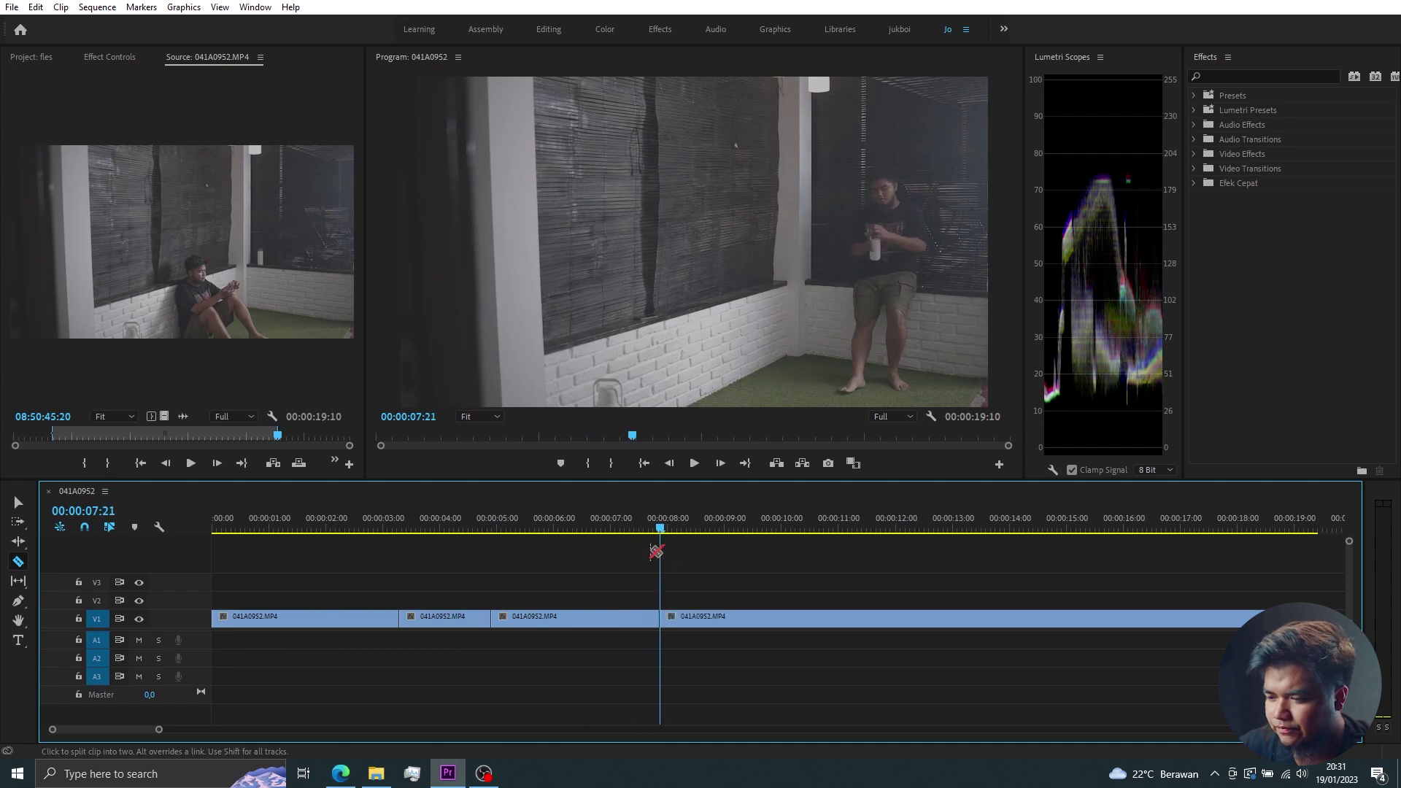
{"action": "left_click_drag", "start_coordinate": [663, 529], "coordinate": [747, 538]}
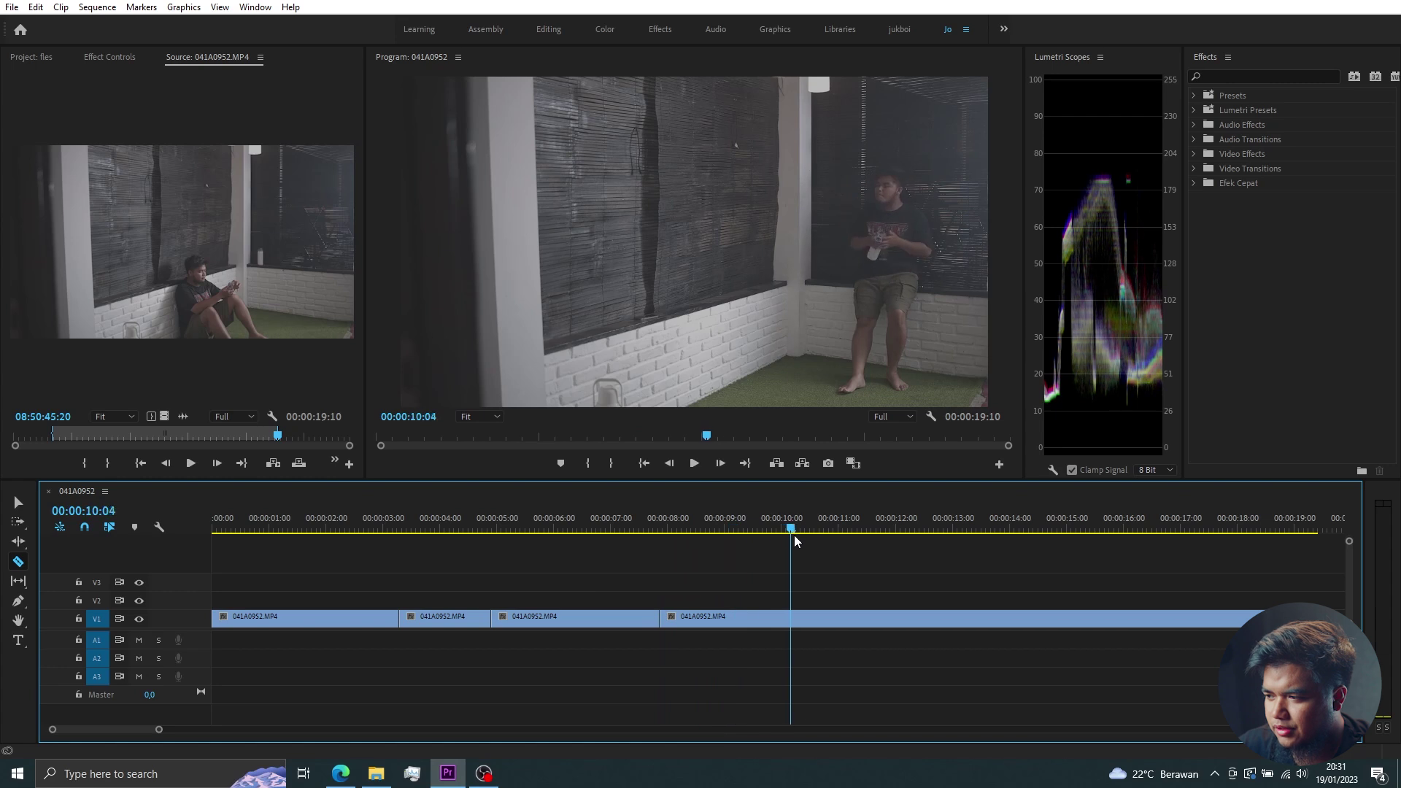
{"action": "left_click_drag", "start_coordinate": [869, 549], "coordinate": [887, 548]}
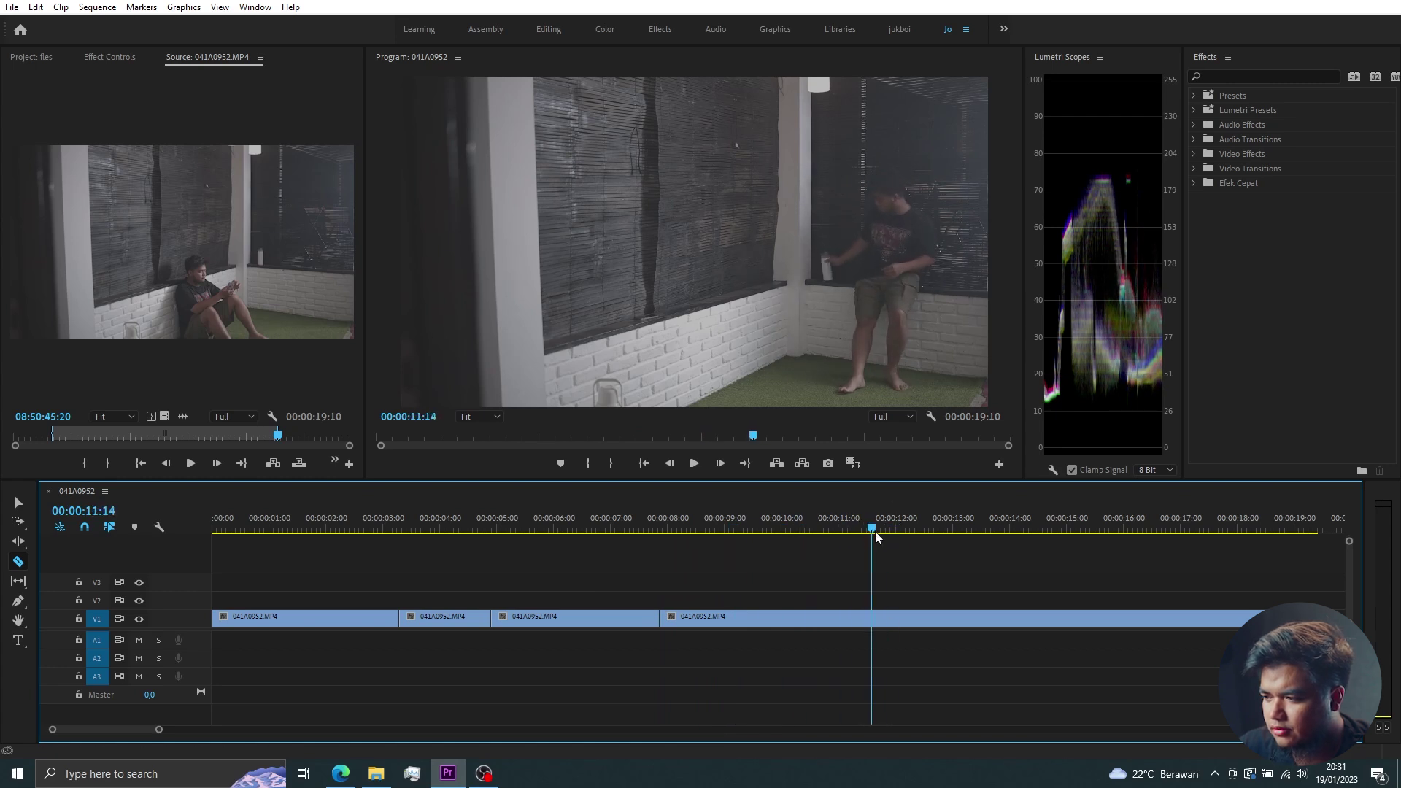
{"action": "mouse_move", "coordinate": [900, 540]}
{"action": "left_mouse_down"}
{"action": "mouse_move", "coordinate": [1005, 547]}
{"action": "mouse_move", "coordinate": [945, 549]}
{"action": "mouse_move", "coordinate": [998, 571]}
{"action": "left_mouse_up"}
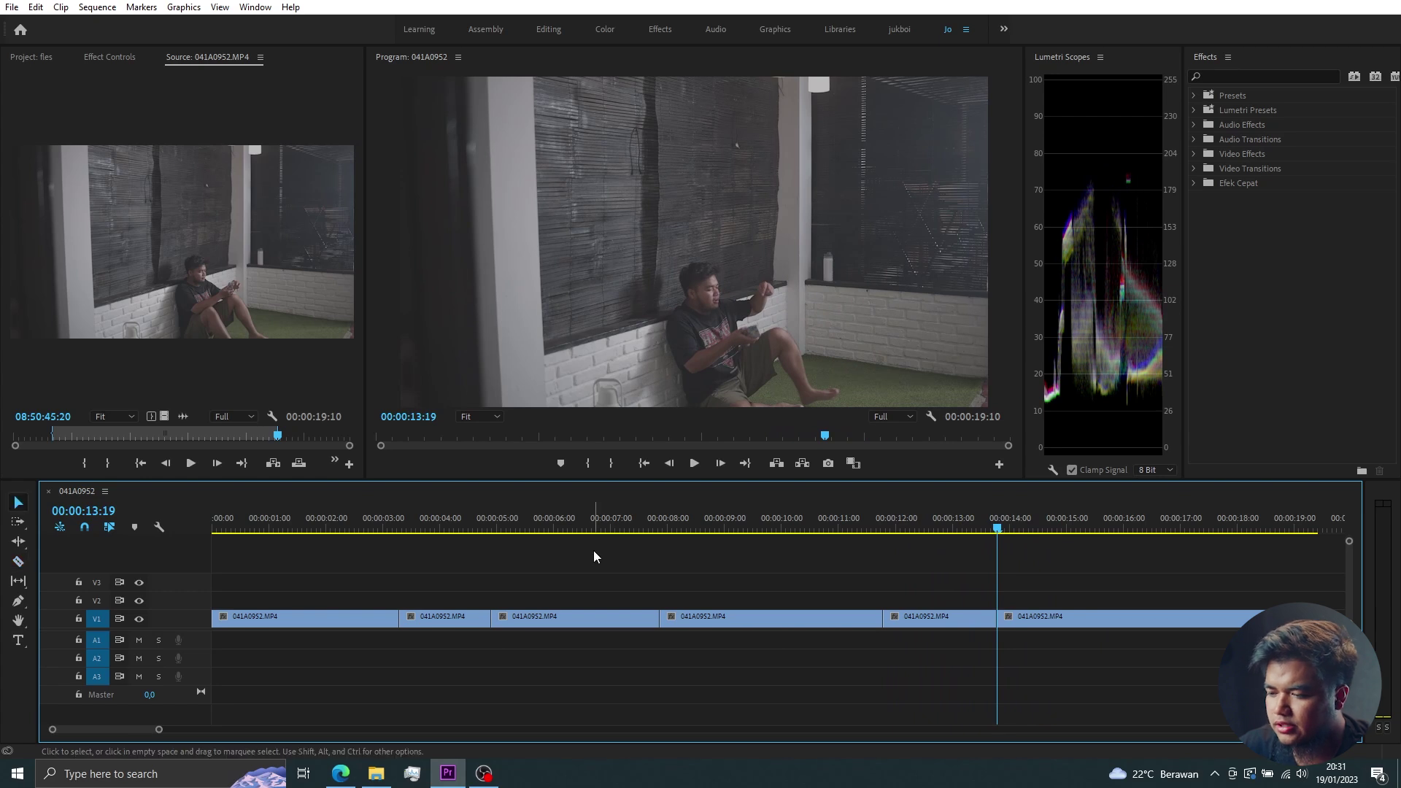
{"action": "mouse_move", "coordinate": [259, 536]}
{"action": "left_mouse_down"}
{"action": "mouse_move", "coordinate": [382, 584]}
{"action": "mouse_move", "coordinate": [1036, 649]}
{"action": "left_mouse_up"}
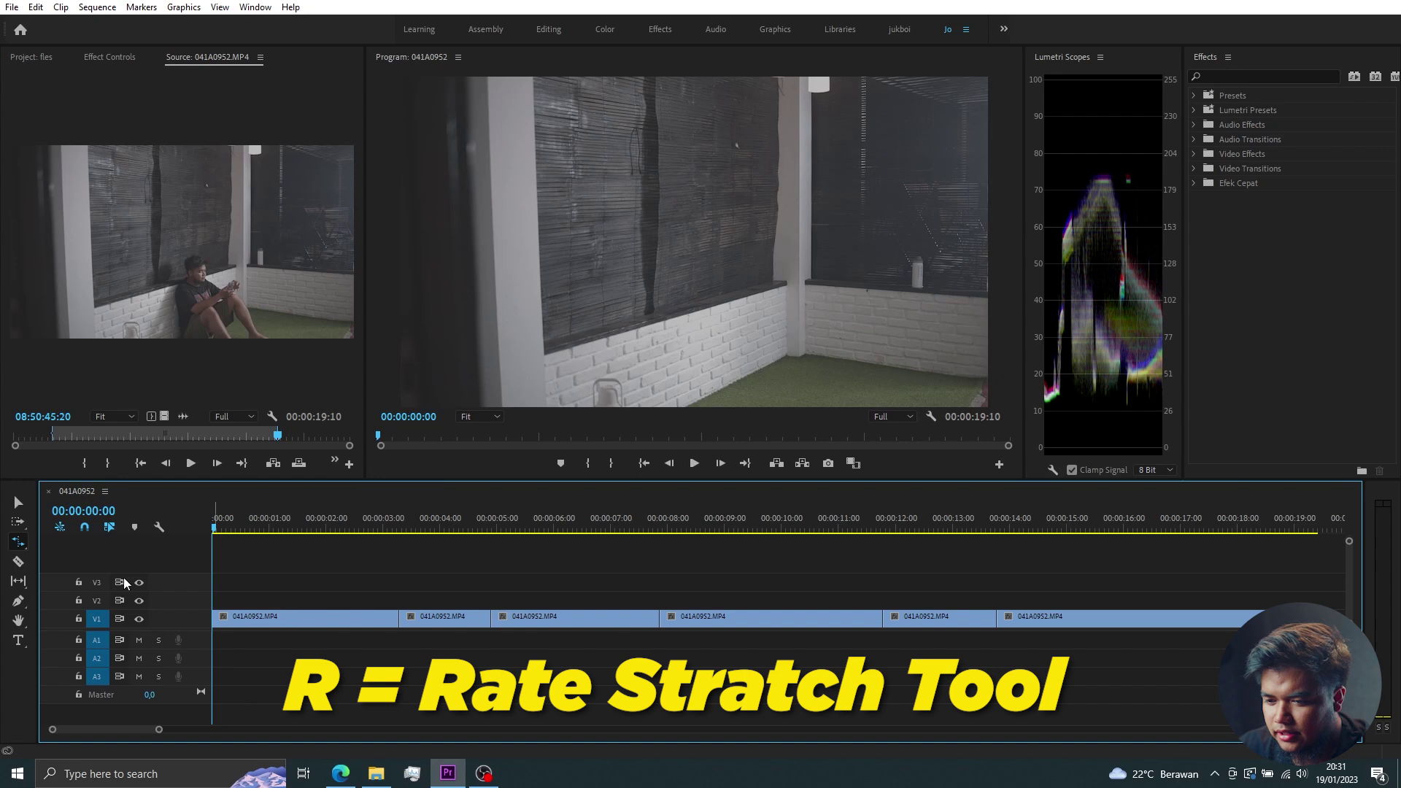
Rate-stretch the first V1 piece down to 8 frames and play it back
{"action": "left_click", "coordinate": [16, 544]}
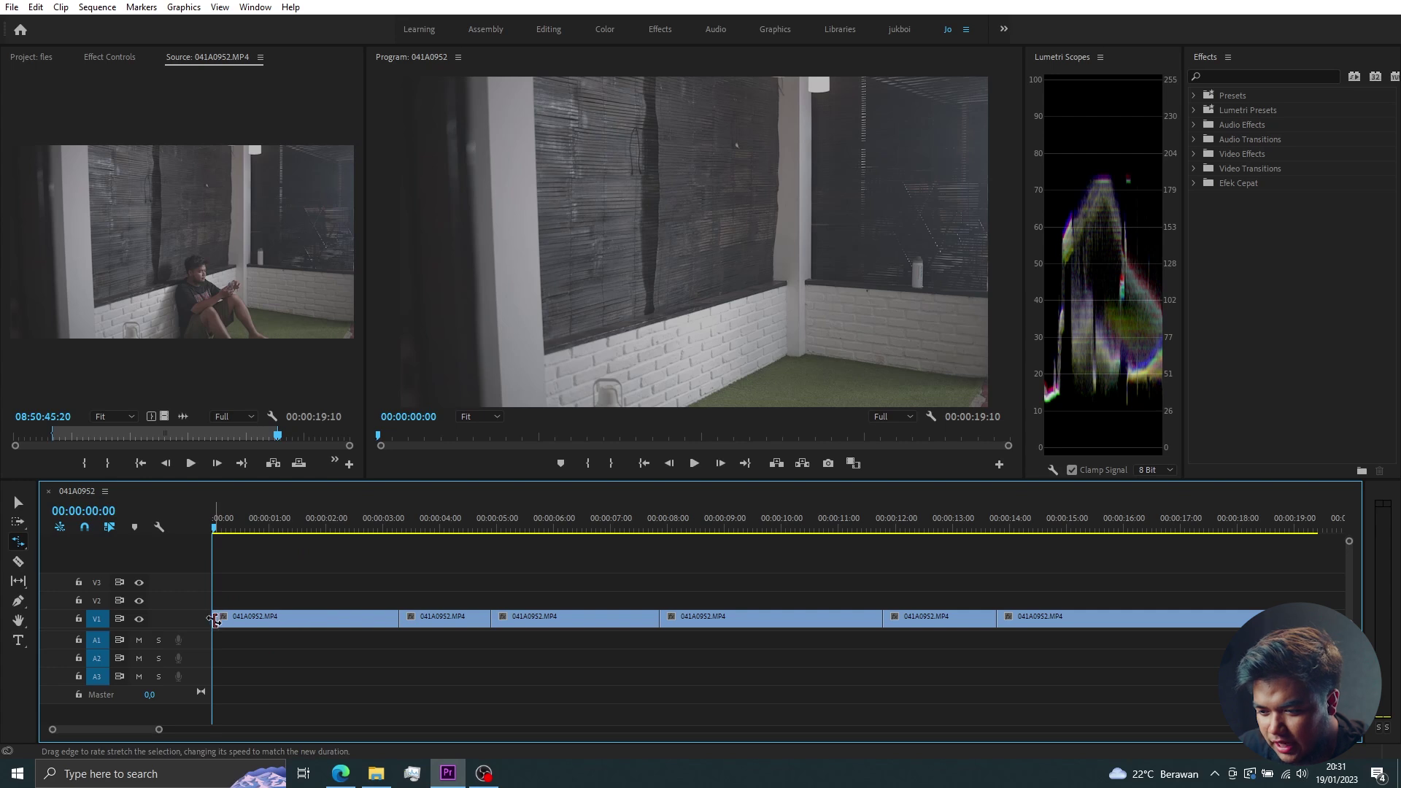
{"action": "left_click_drag", "start_coordinate": [219, 620], "coordinate": [348, 636]}
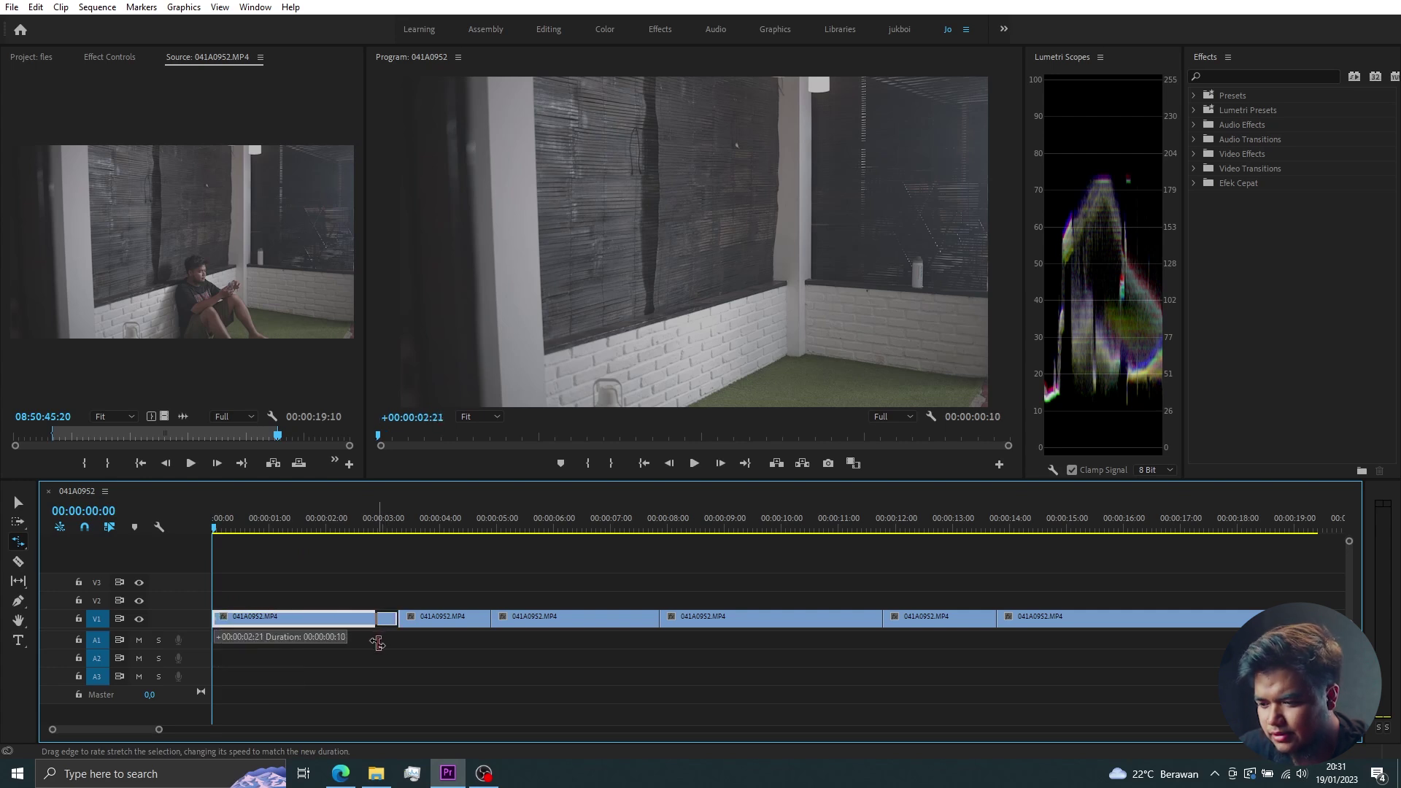
{"action": "left_click_drag", "start_coordinate": [379, 642], "coordinate": [380, 642]}
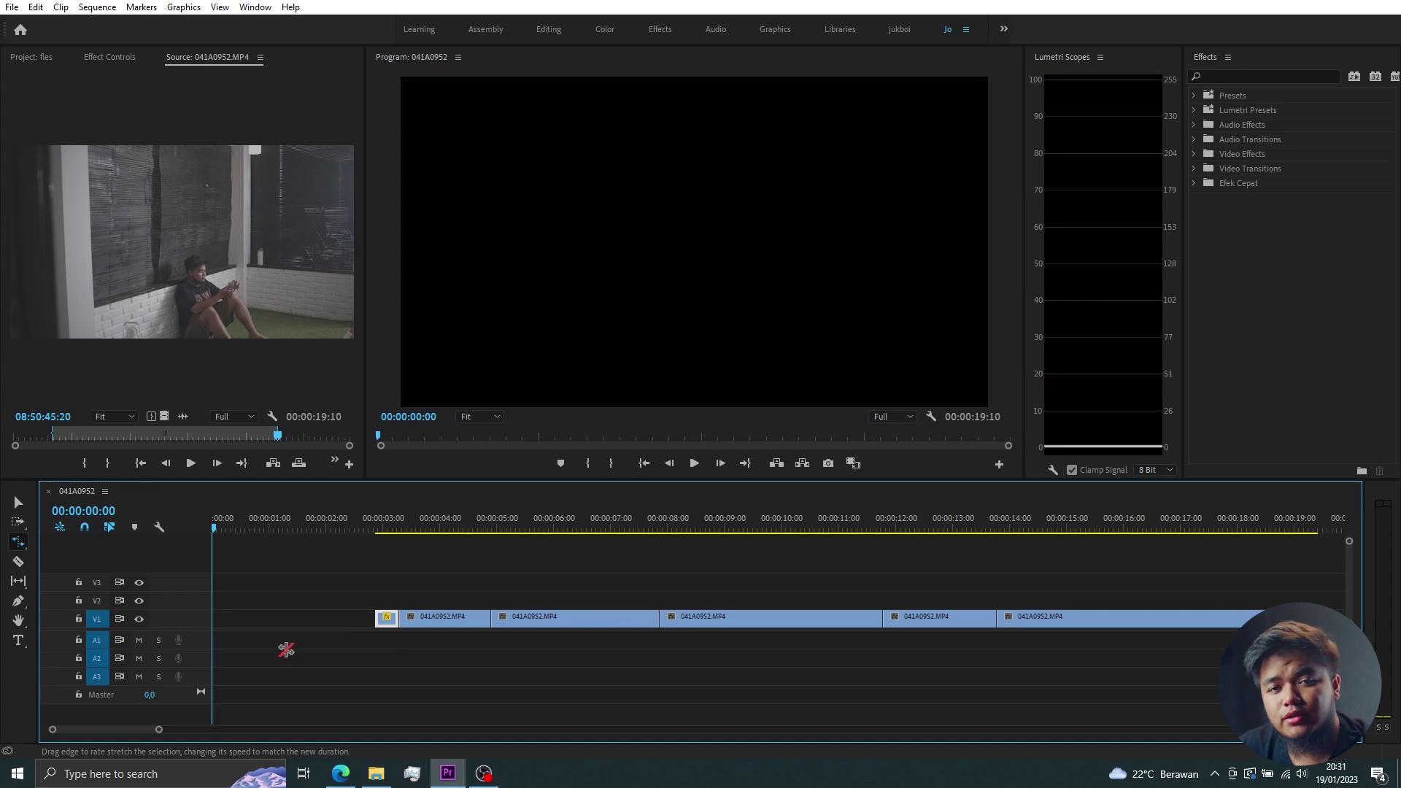
{"action": "mouse_move", "coordinate": [376, 521]}
{"action": "left_mouse_down"}
{"action": "mouse_move", "coordinate": [400, 528]}
{"action": "mouse_move", "coordinate": [381, 527]}
{"action": "left_mouse_up"}
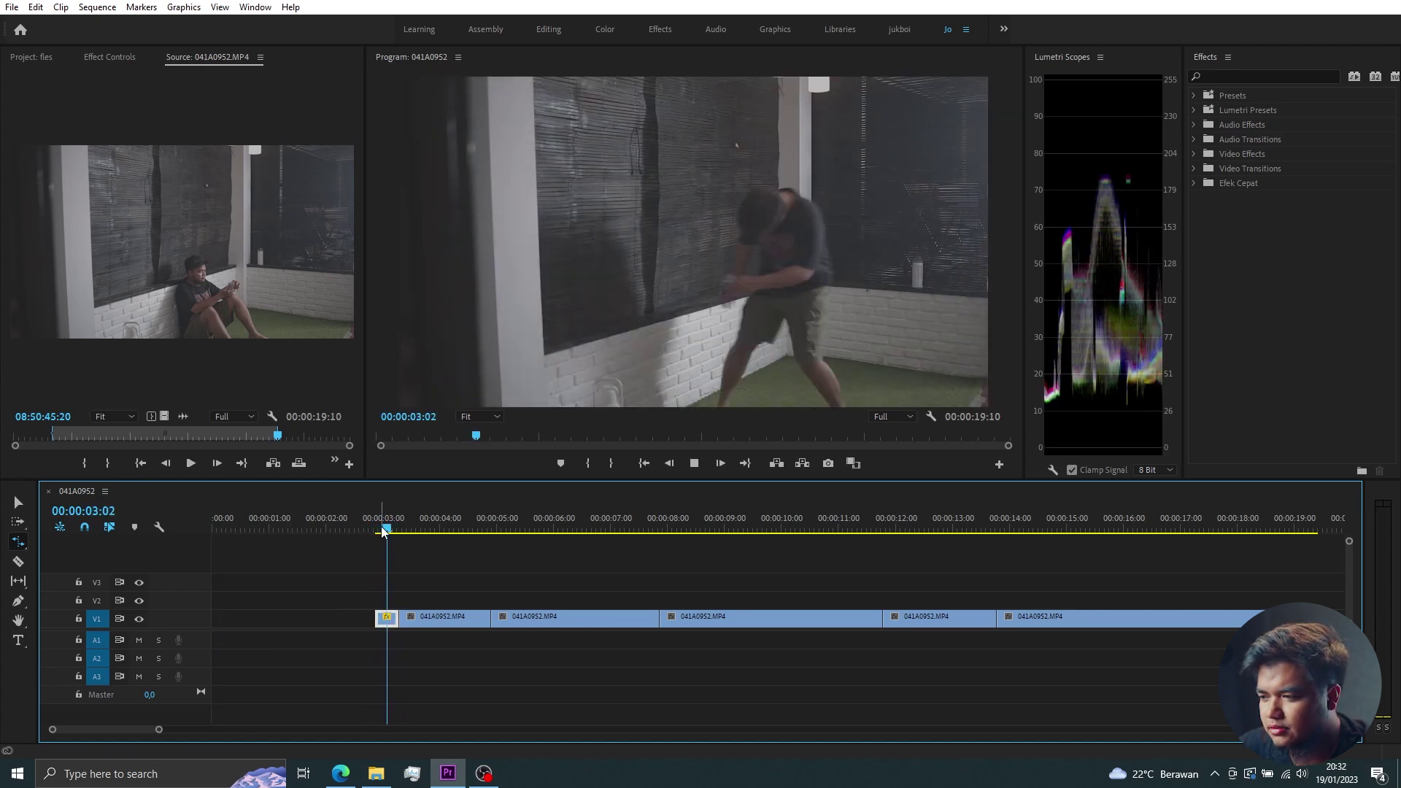
{"action": "key", "text": "space"}
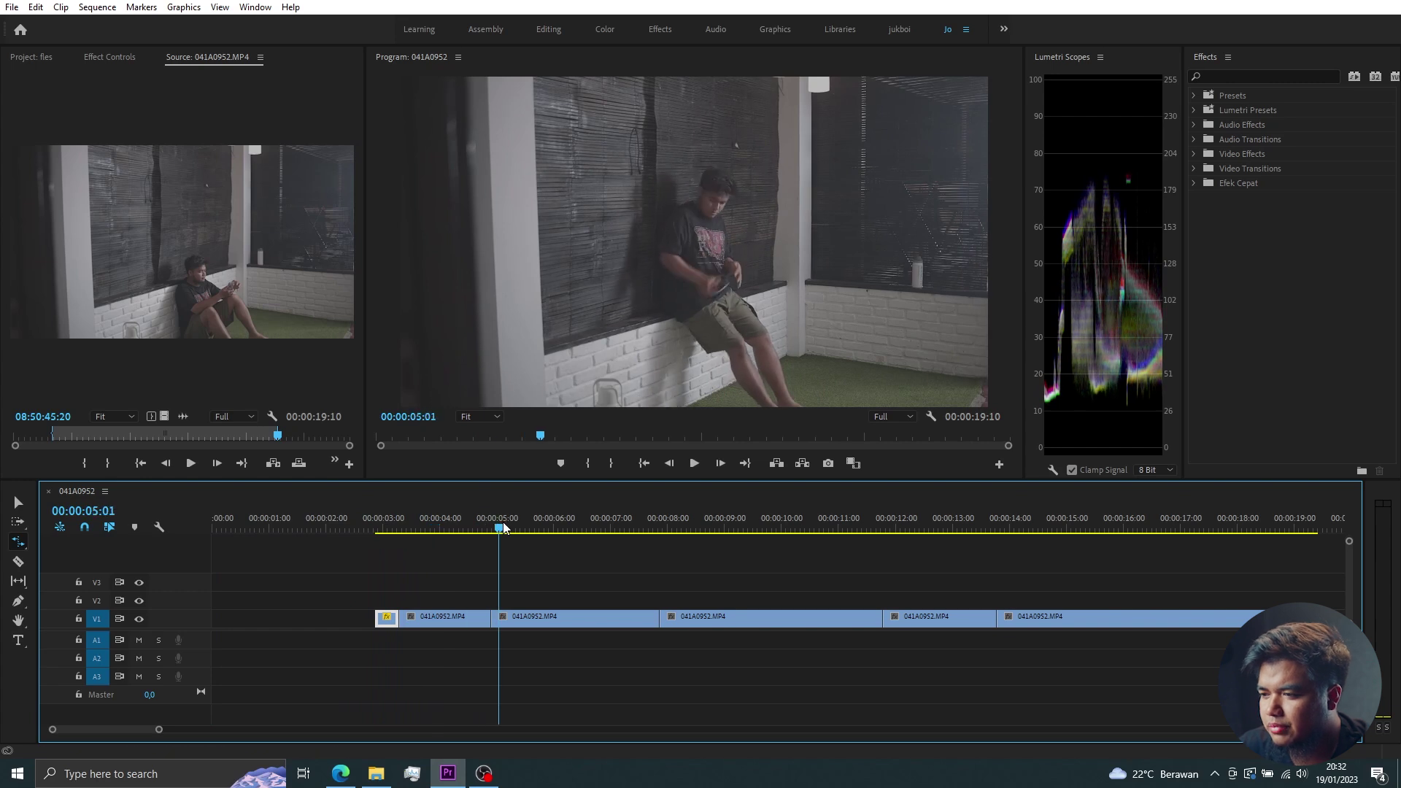
{"action": "key", "text": "space"}
Rate-stretch the third and fifth pieces shorter to speed them up
{"action": "left_click_drag", "start_coordinate": [538, 525], "coordinate": [581, 527]}
{"action": "left_click_drag", "start_coordinate": [495, 619], "coordinate": [639, 639]}
{"action": "key", "text": "space"}
{"action": "left_click_drag", "start_coordinate": [896, 531], "coordinate": [931, 547]}
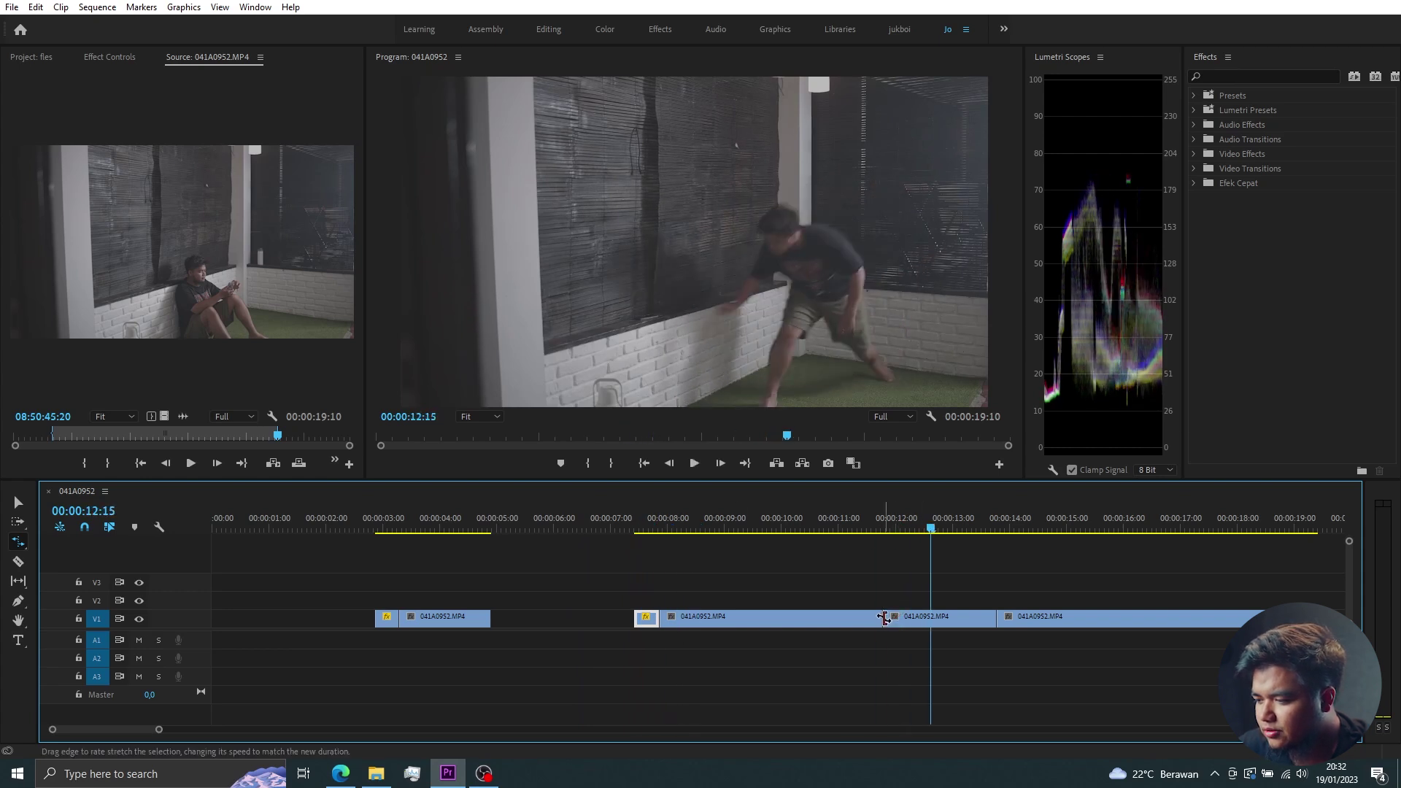
{"action": "left_click_drag", "start_coordinate": [887, 619], "coordinate": [980, 620]}
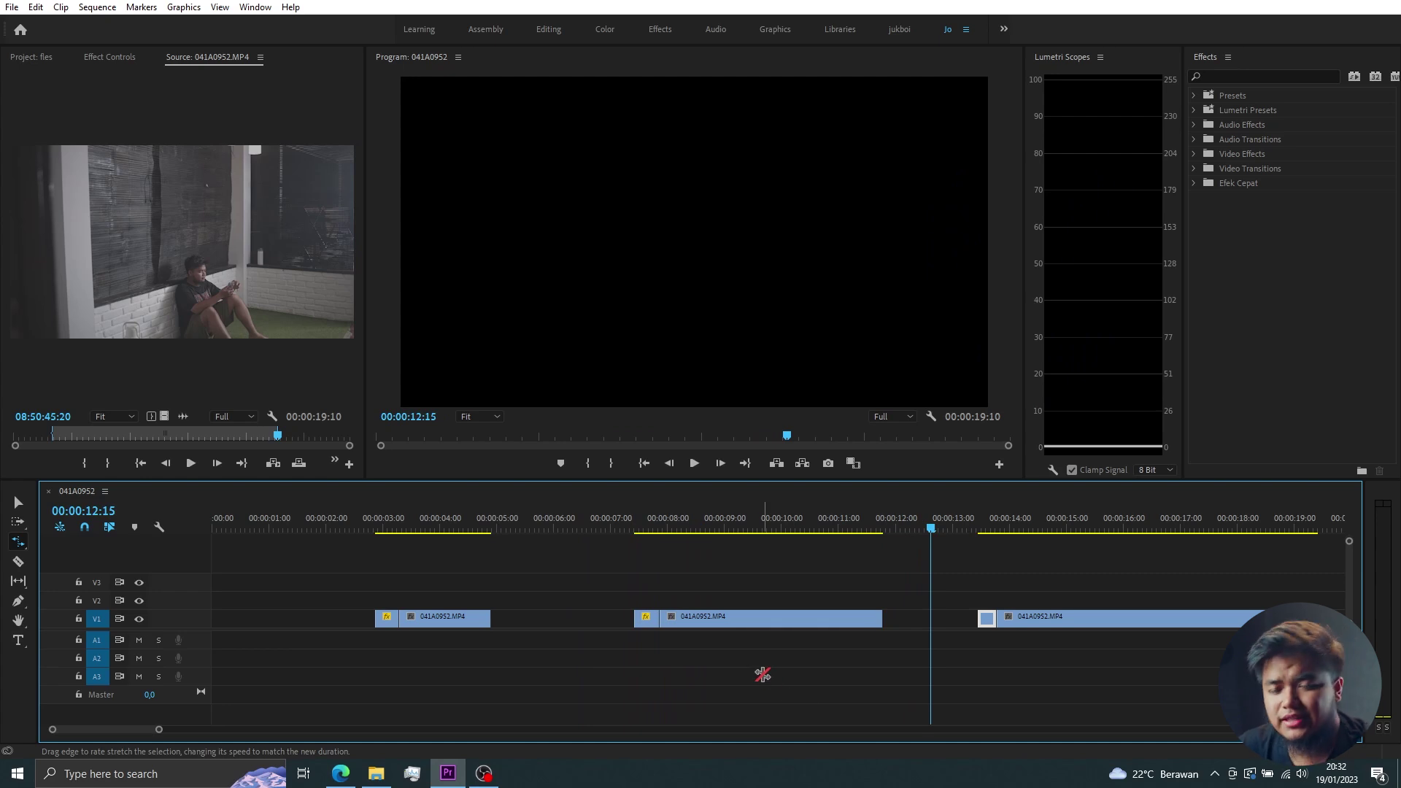
Move the last clip left so it follows the middle clip
{"action": "key", "text": "v"}
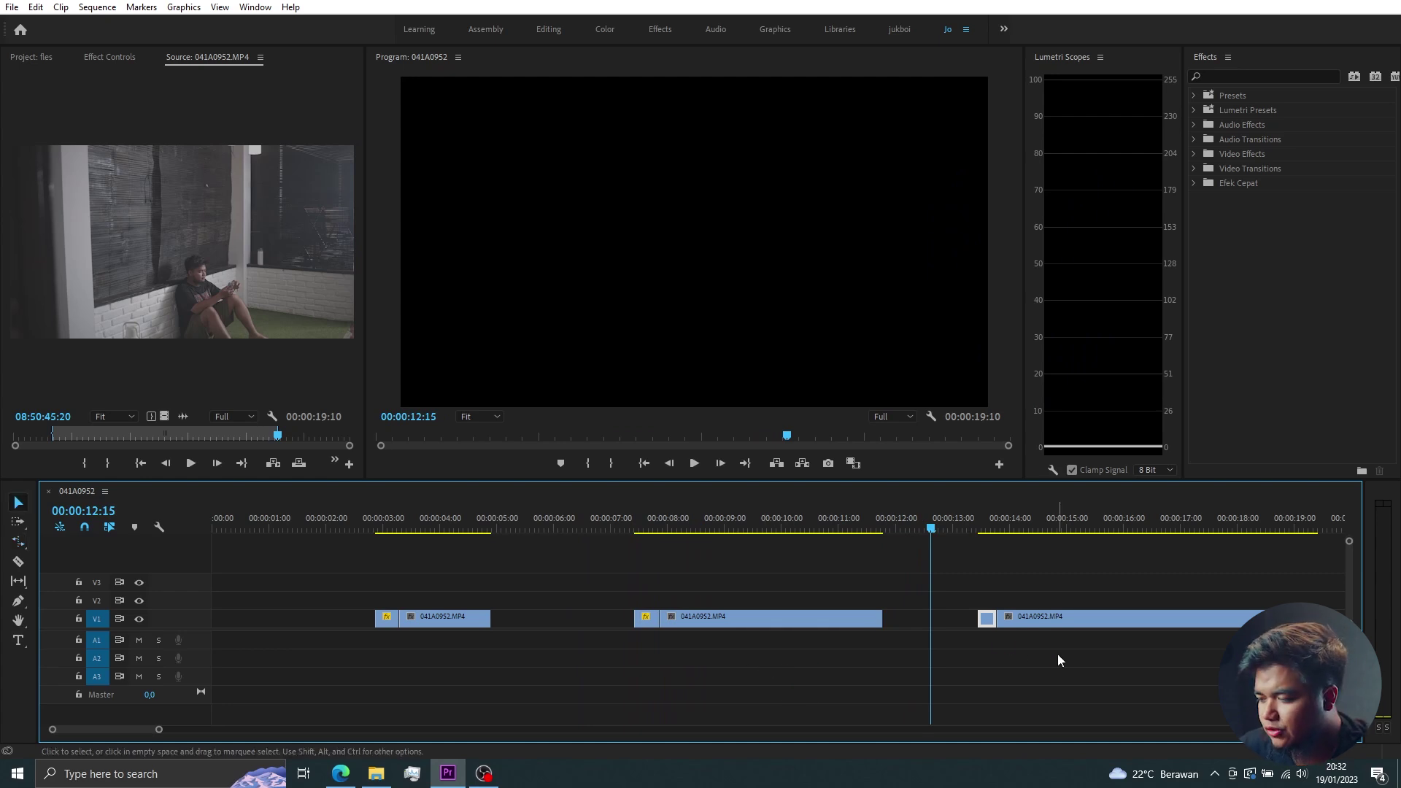
{"action": "left_click_drag", "start_coordinate": [1084, 569], "coordinate": [950, 642]}
{"action": "left_click_drag", "start_coordinate": [1039, 615], "coordinate": [947, 629]}
{"action": "mouse_move", "coordinate": [1032, 572]}
{"action": "left_mouse_down"}
{"action": "mouse_move", "coordinate": [653, 639]}
{"action": "mouse_move", "coordinate": [571, 619]}
{"action": "left_mouse_up"}
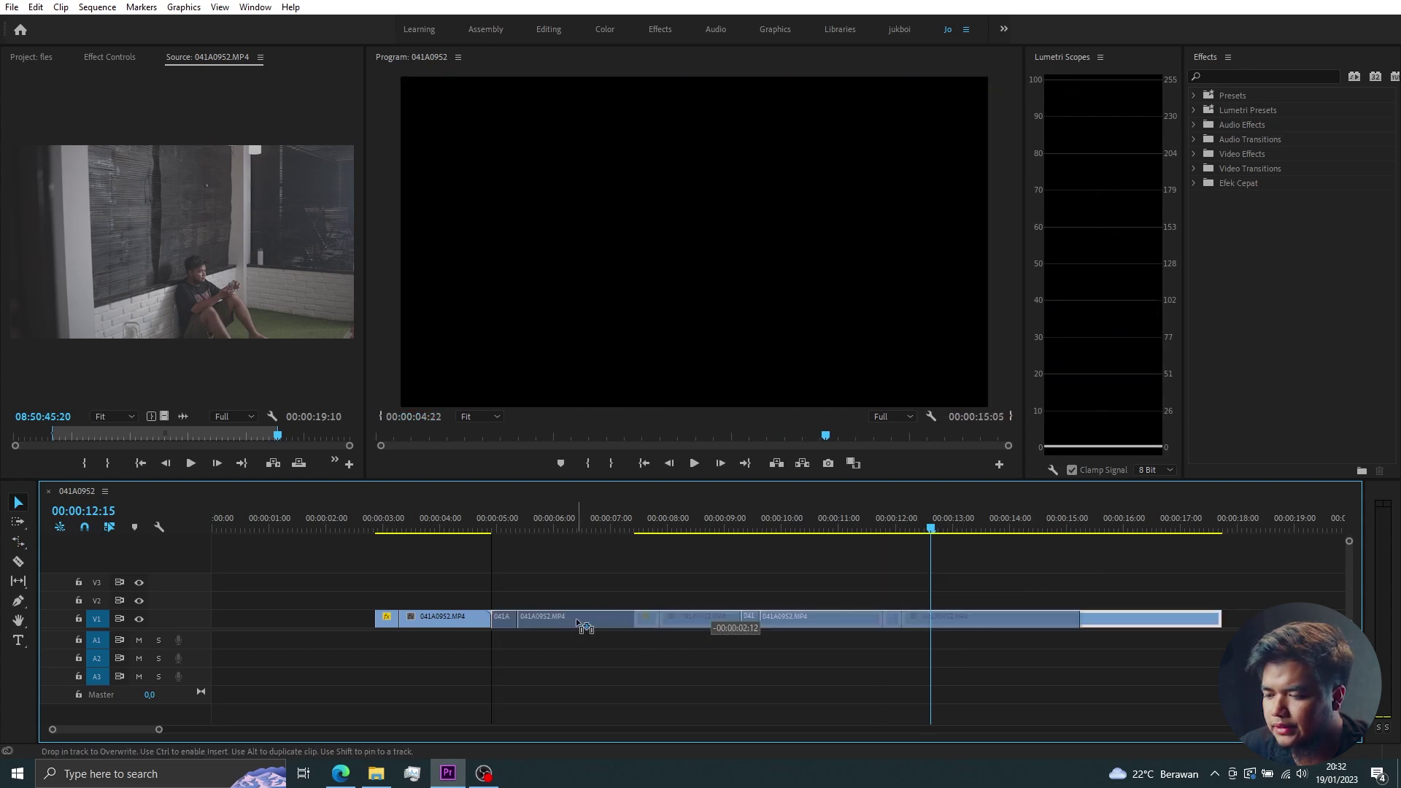
Shift all V1 clips to begin at 00:00:00 and play back the 00:00:12:09 edit
{"action": "mouse_move", "coordinate": [841, 559]}
{"action": "left_mouse_down"}
{"action": "mouse_move", "coordinate": [394, 640]}
{"action": "mouse_move", "coordinate": [271, 617]}
{"action": "left_mouse_up"}
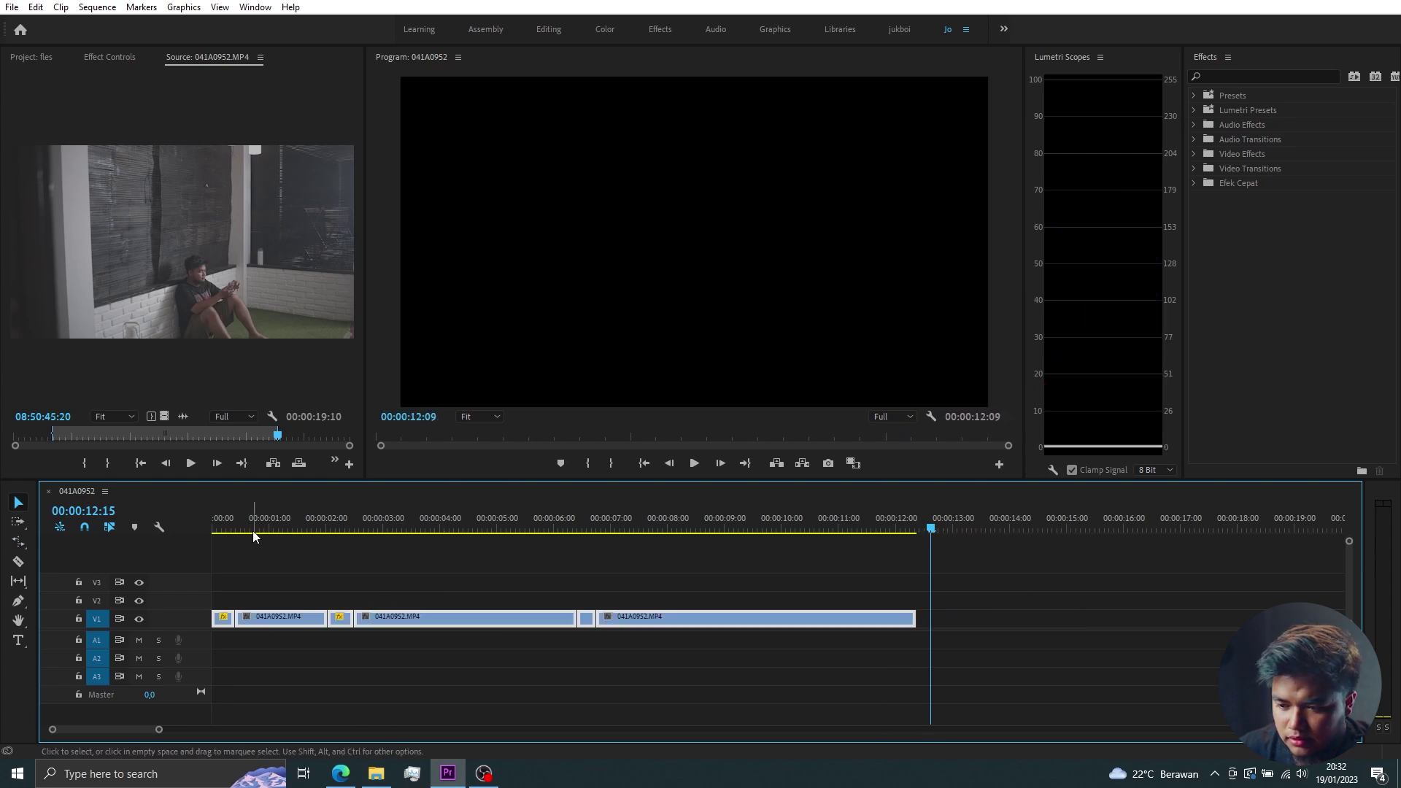
{"action": "key", "text": "Home"}
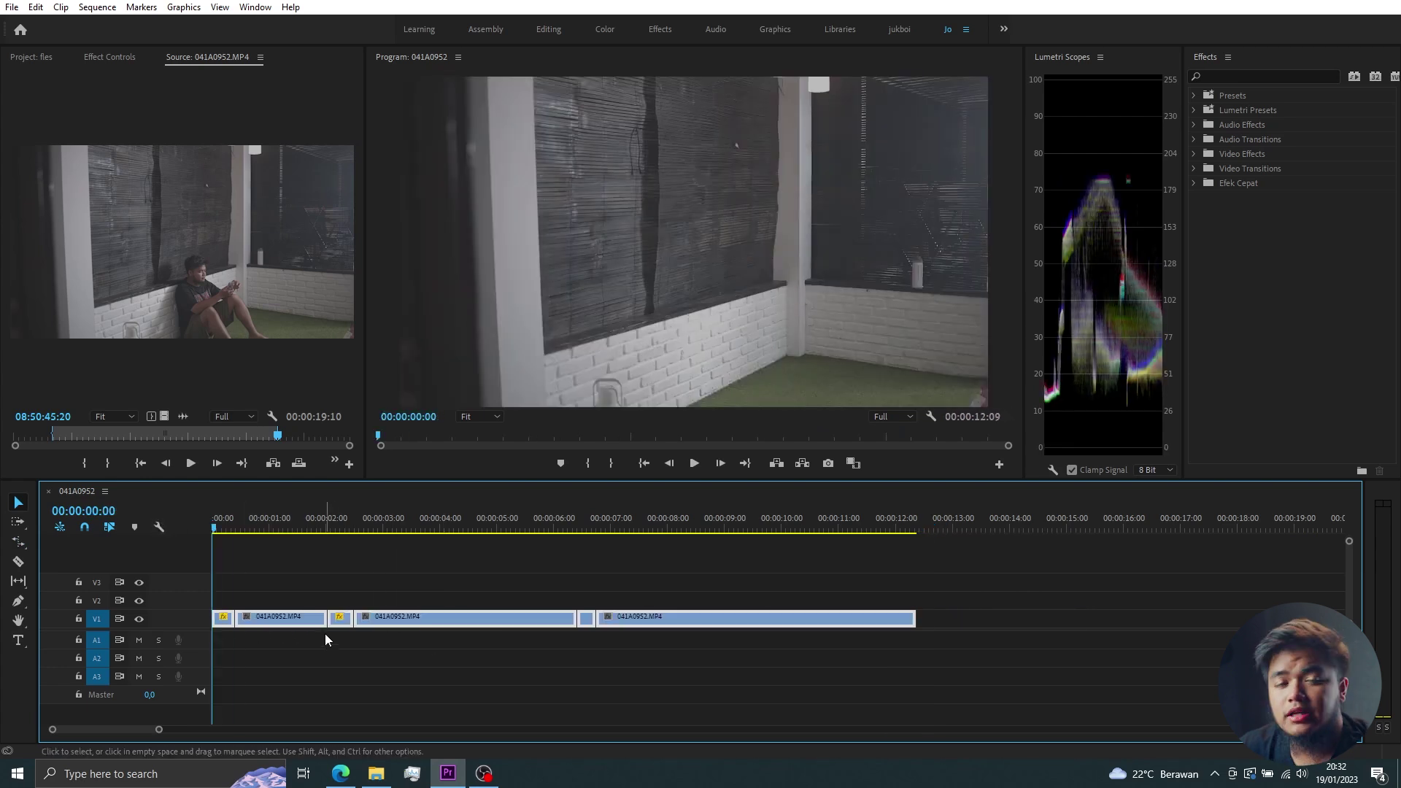
{"action": "key", "text": "space"}
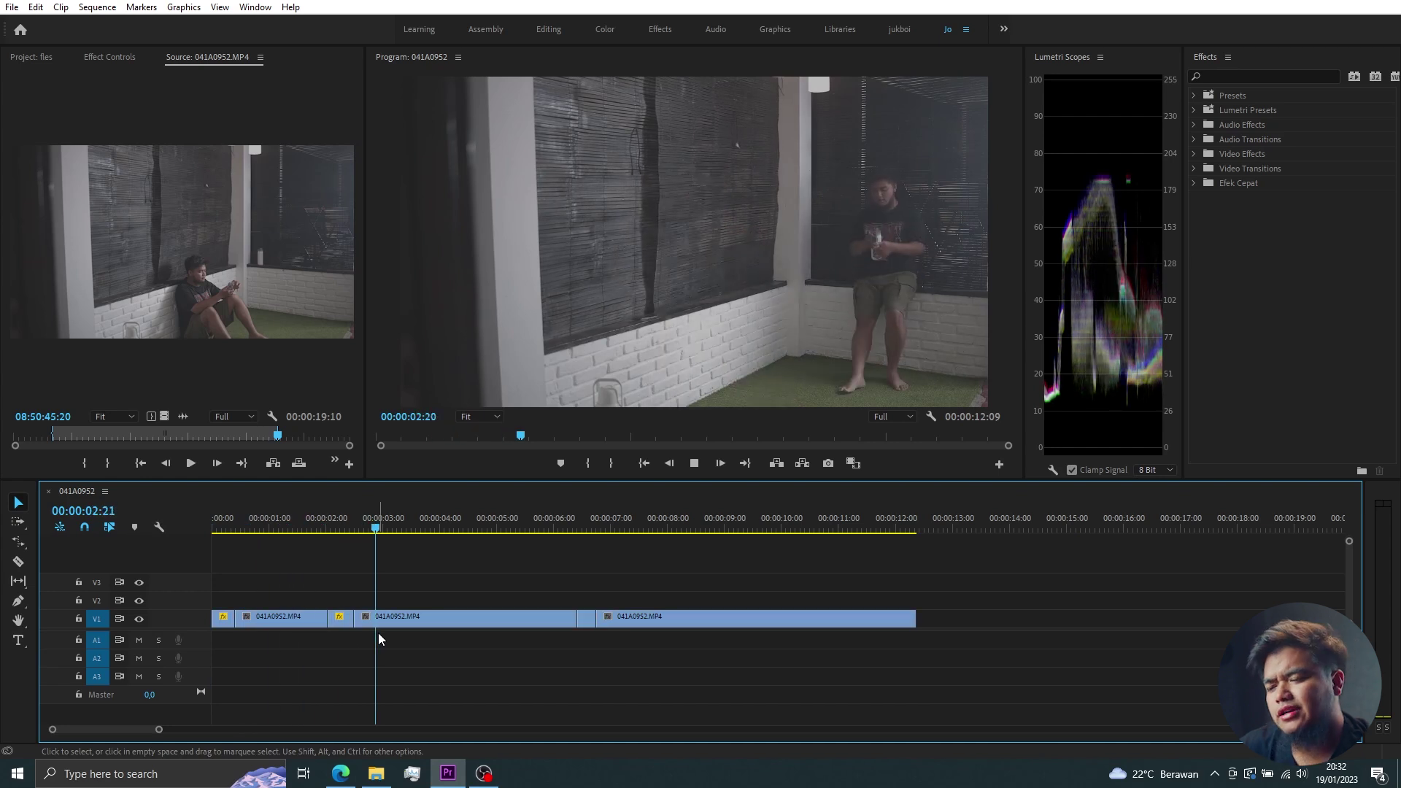
{"action": "left_click", "coordinate": [564, 519]}
{"action": "key", "text": "space"}
{"action": "key", "text": "Home"}
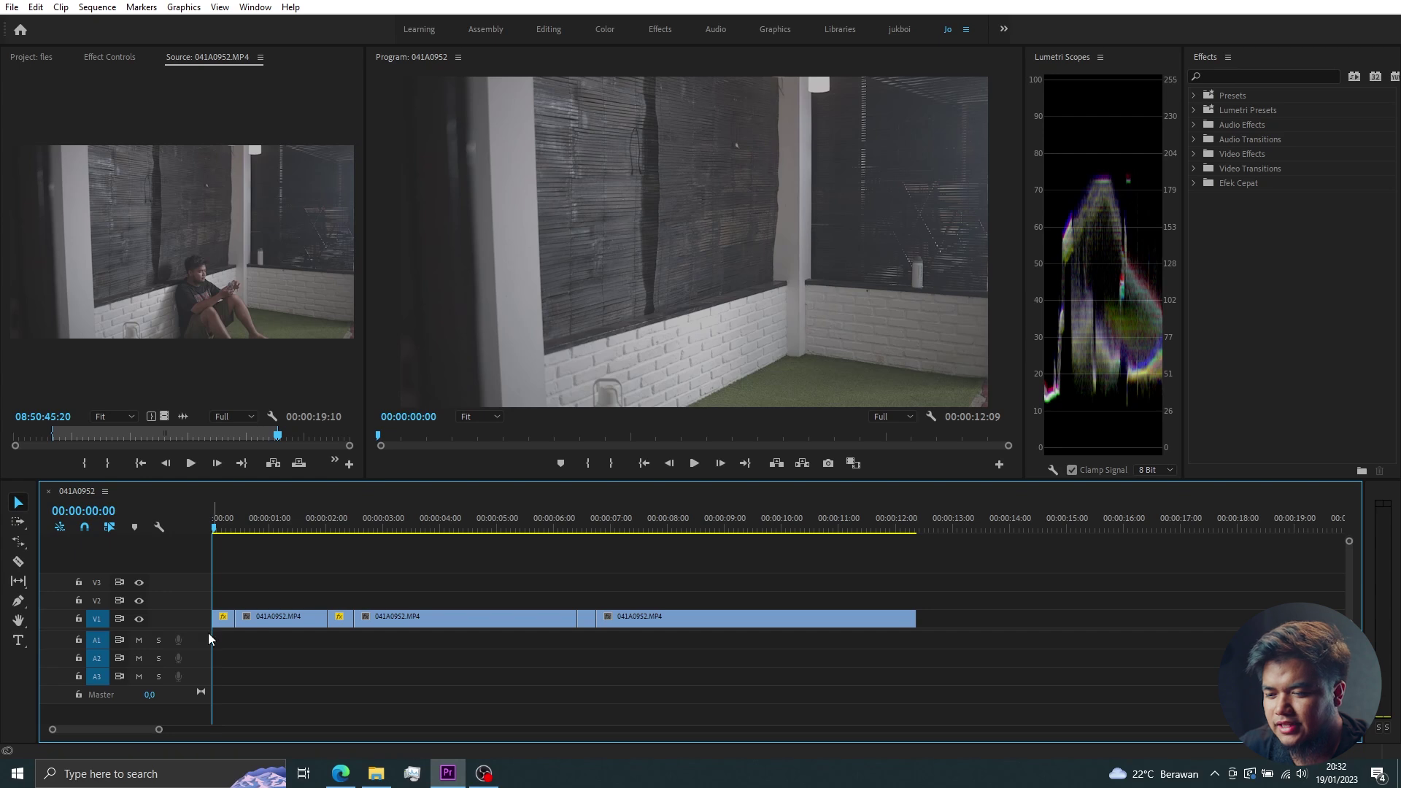
{"action": "right_click", "coordinate": [226, 623]}
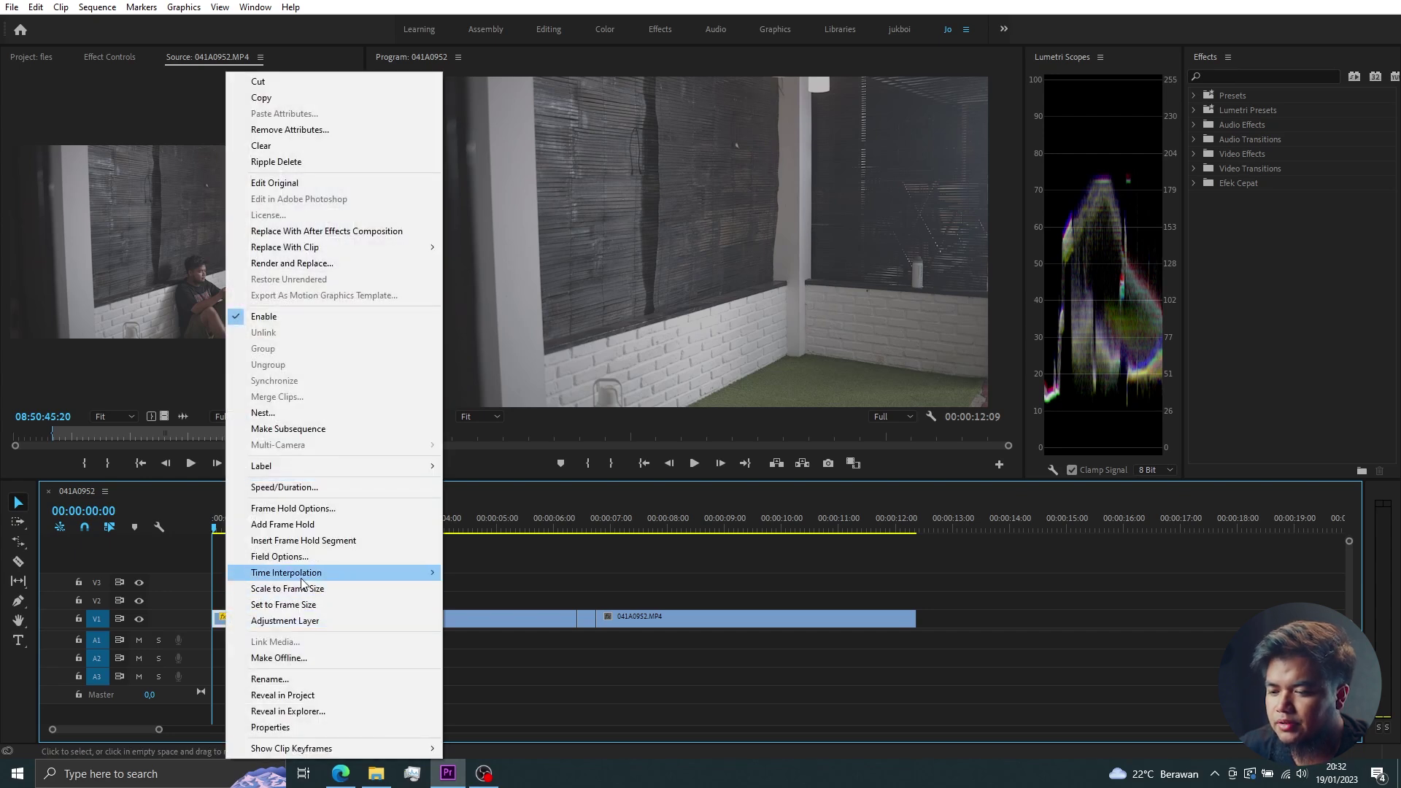
Set Time Interpolation to Frame Blending on each of the three speed-ramped V1 clips
{"action": "mouse_move", "coordinate": [300, 580]}
{"action": "left_click", "coordinate": [525, 589]}
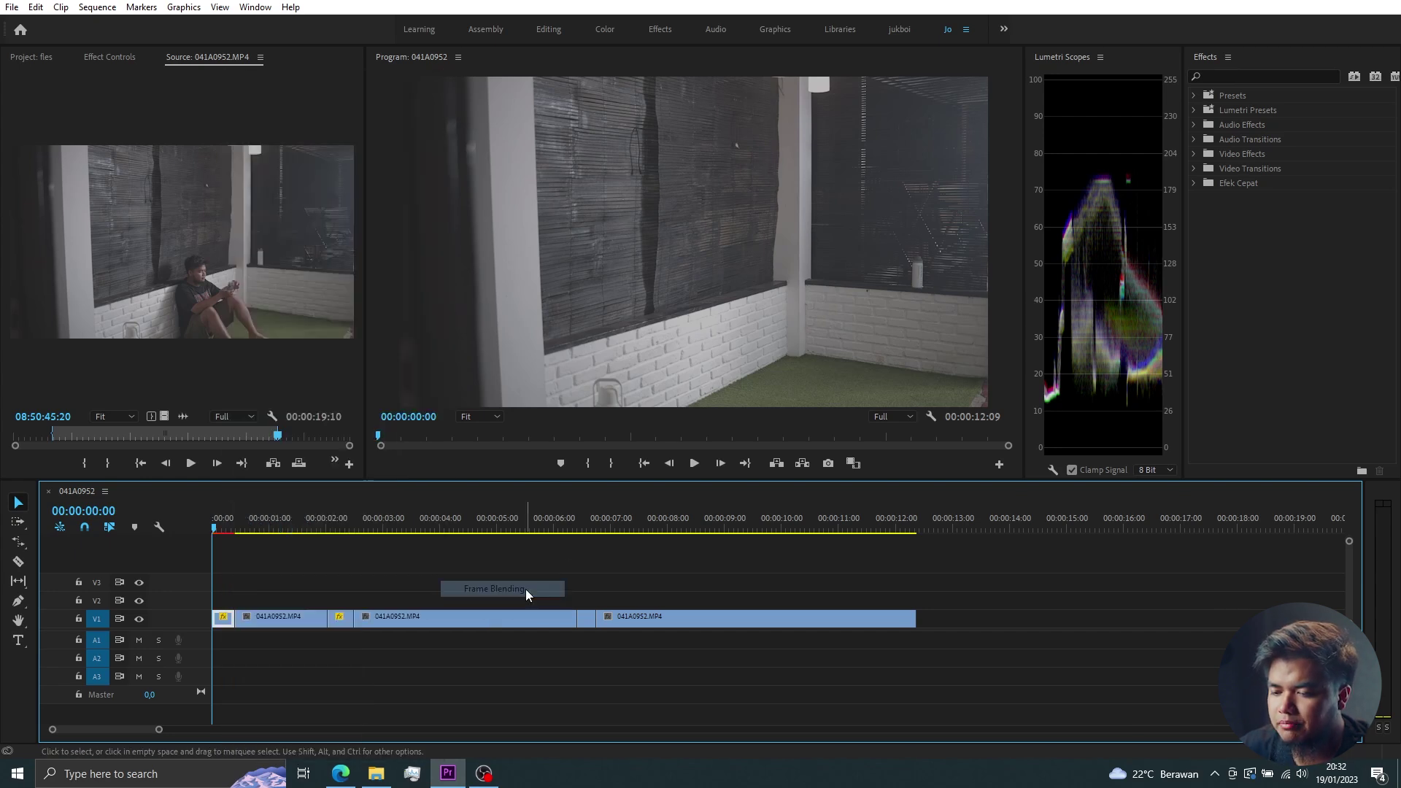
{"action": "left_click", "coordinate": [328, 518]}
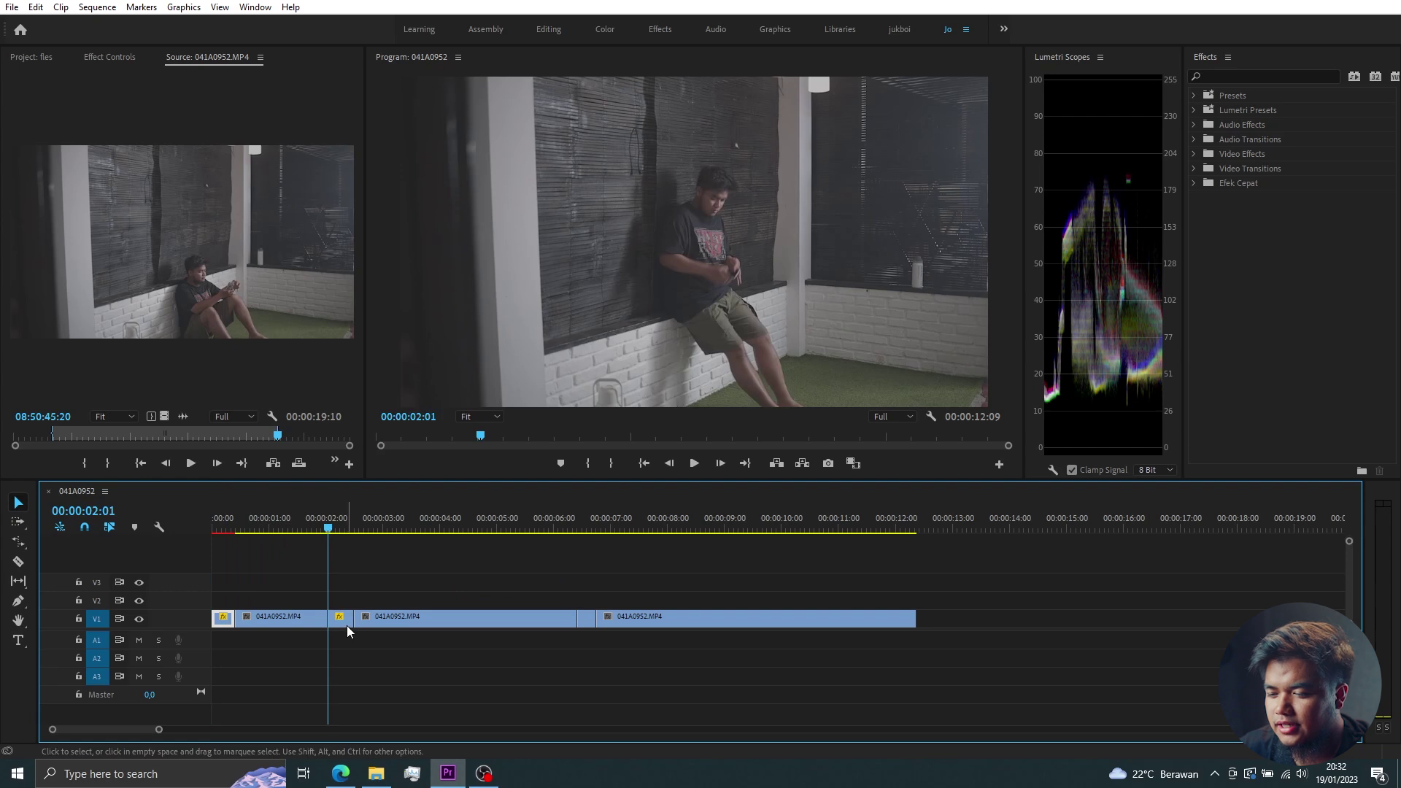
{"action": "right_click", "coordinate": [347, 625]}
{"action": "mouse_move", "coordinate": [434, 574]}
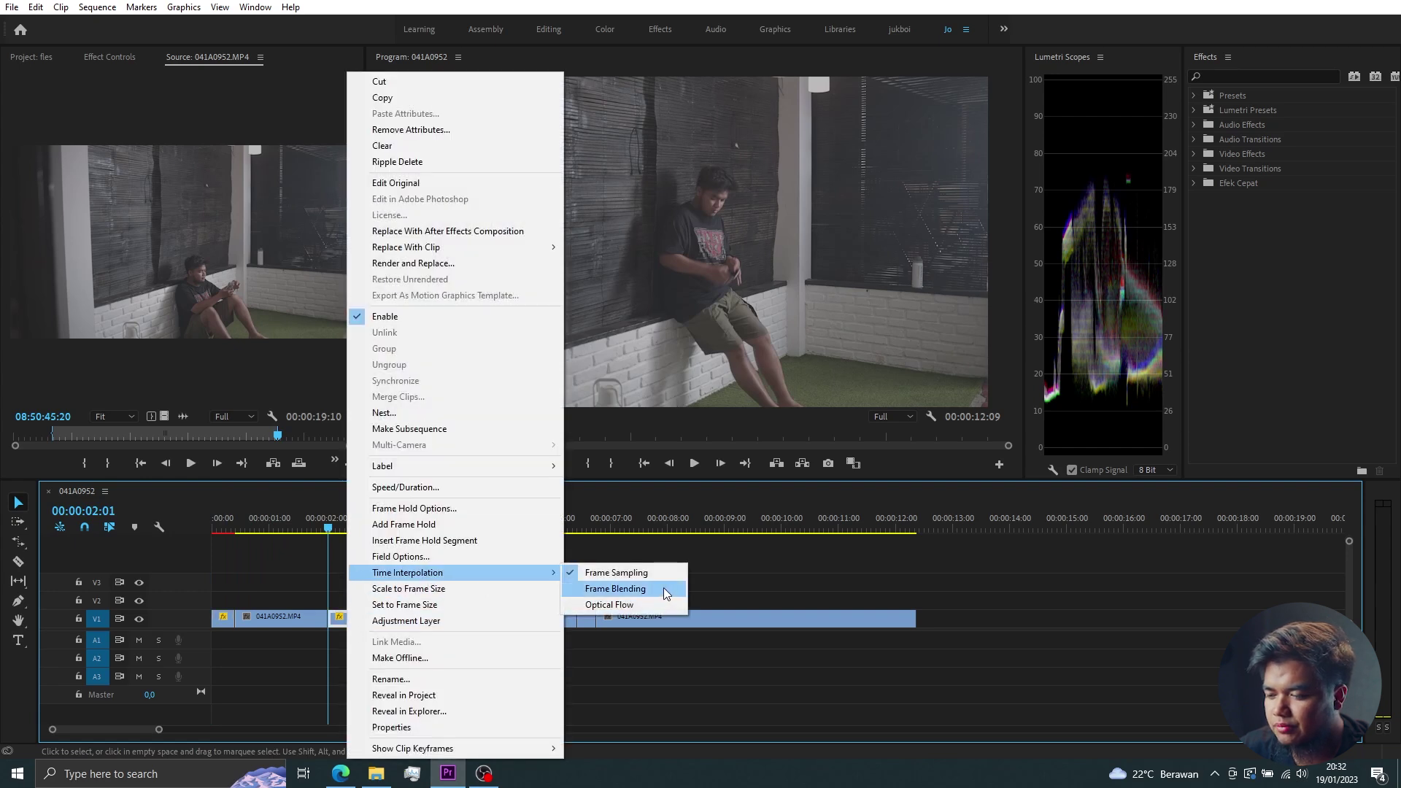
{"action": "left_click", "coordinate": [663, 588]}
{"action": "left_click", "coordinate": [587, 522]}
{"action": "right_click", "coordinate": [588, 623]}
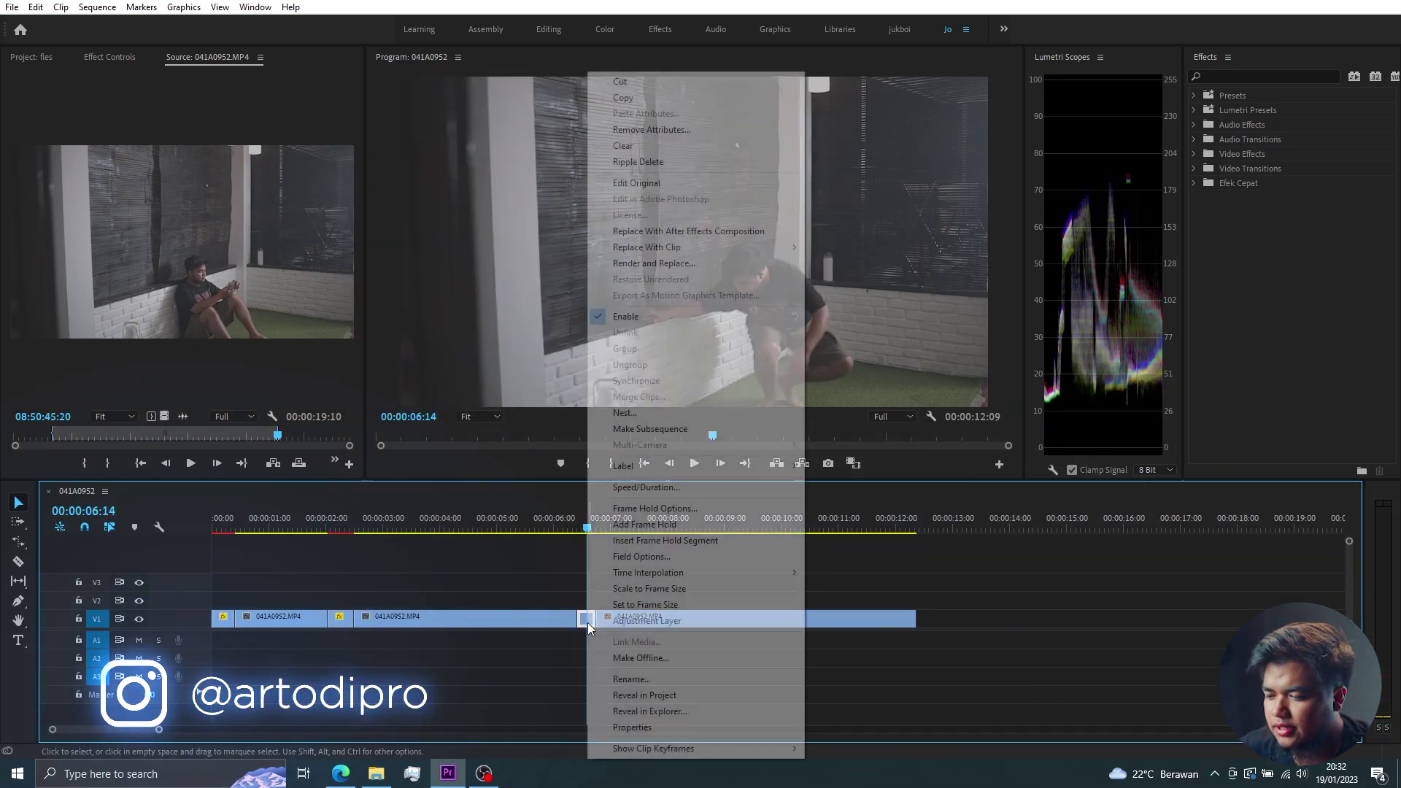
{"action": "mouse_move", "coordinate": [730, 573]}
{"action": "left_click", "coordinate": [887, 588]}
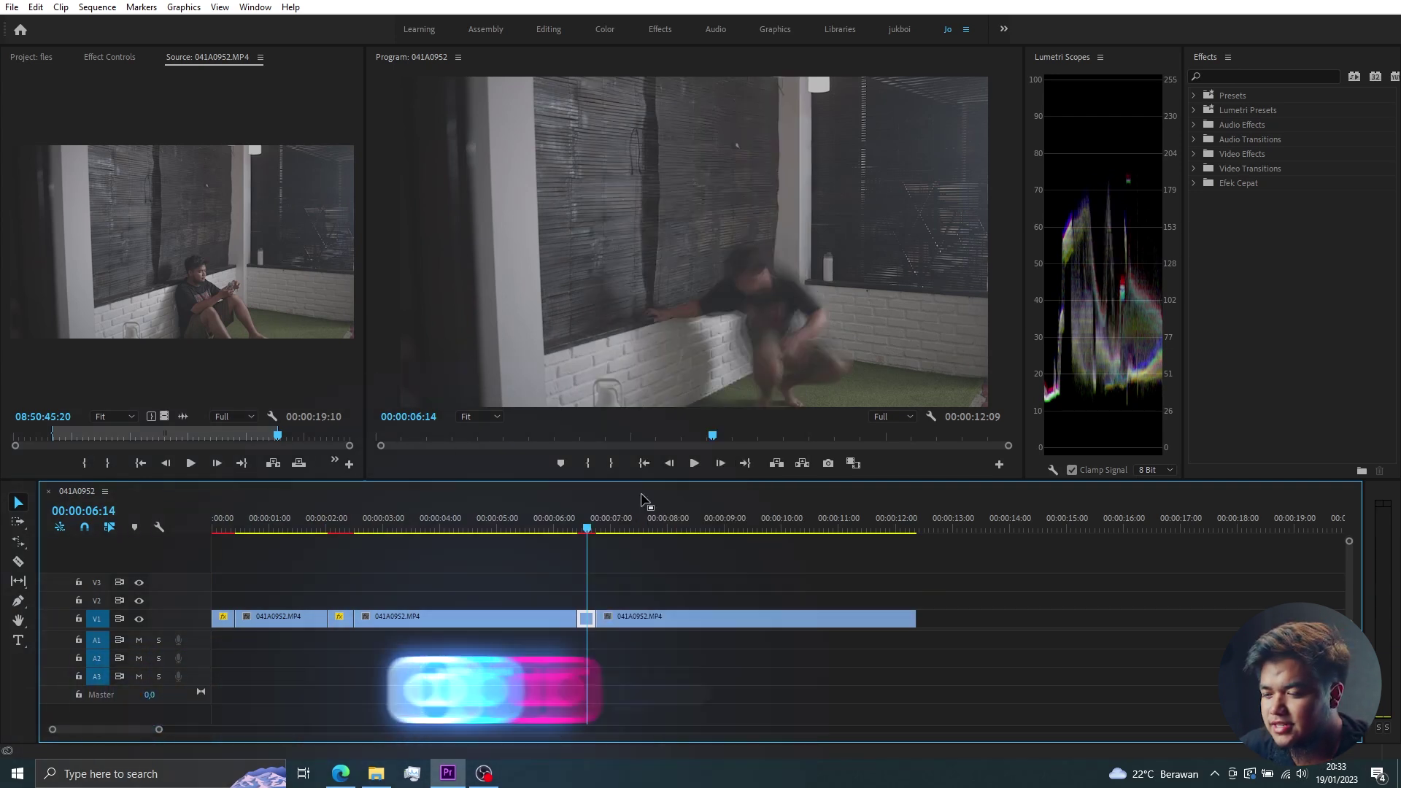
{"action": "left_click", "coordinate": [338, 519]}
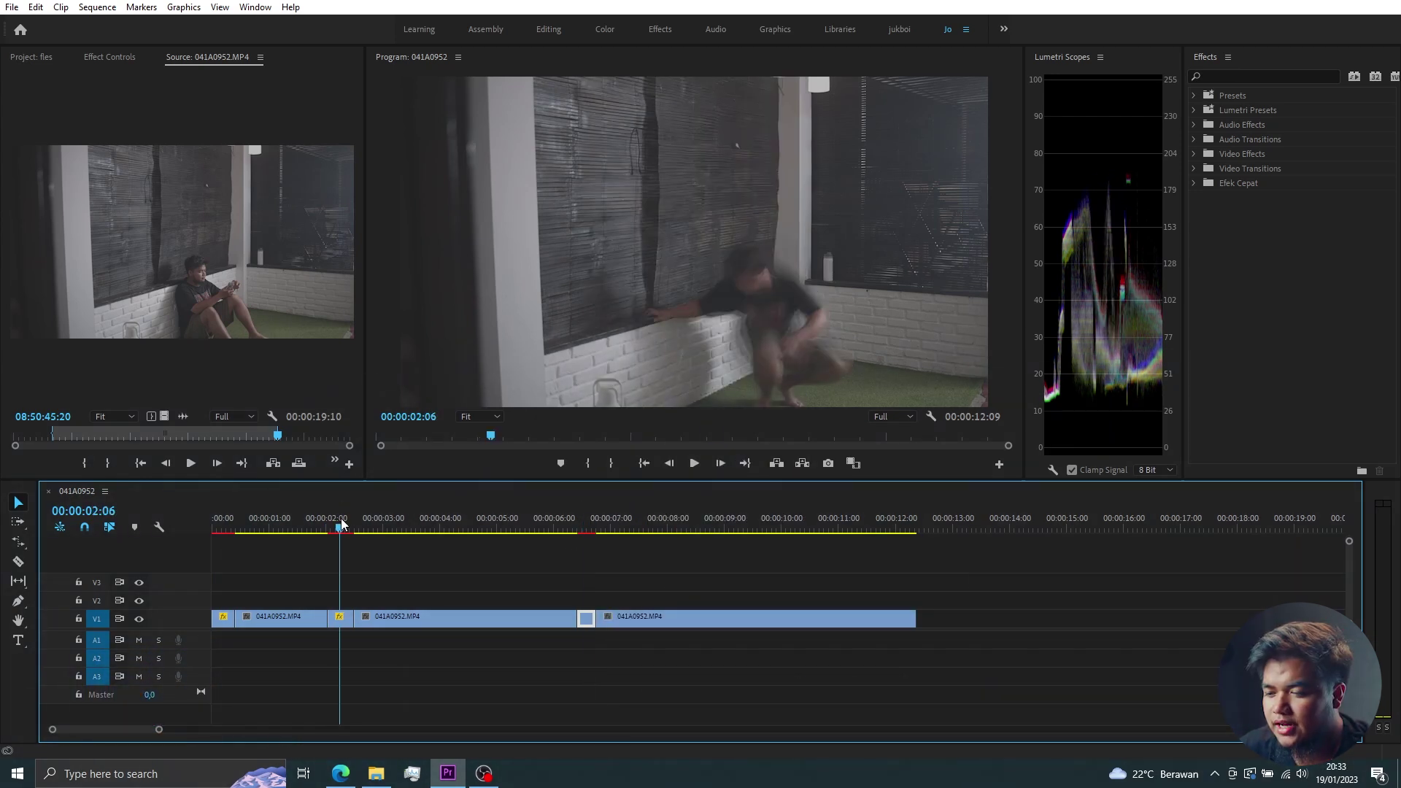
Render effects In to Out for the sequence and play back the result
{"action": "left_click", "coordinate": [212, 524]}
{"action": "left_click", "coordinate": [227, 526]}
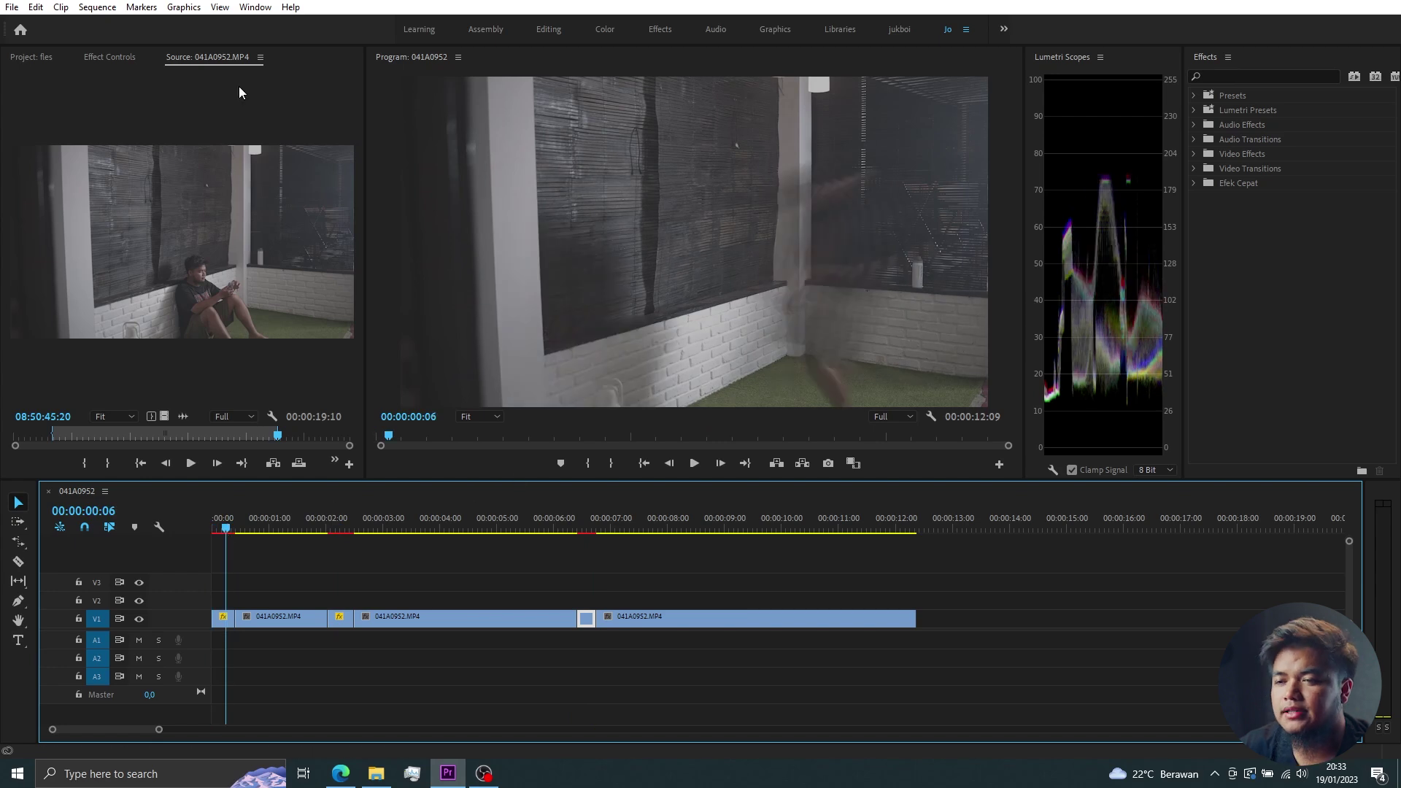
{"action": "left_click", "coordinate": [97, 7]}
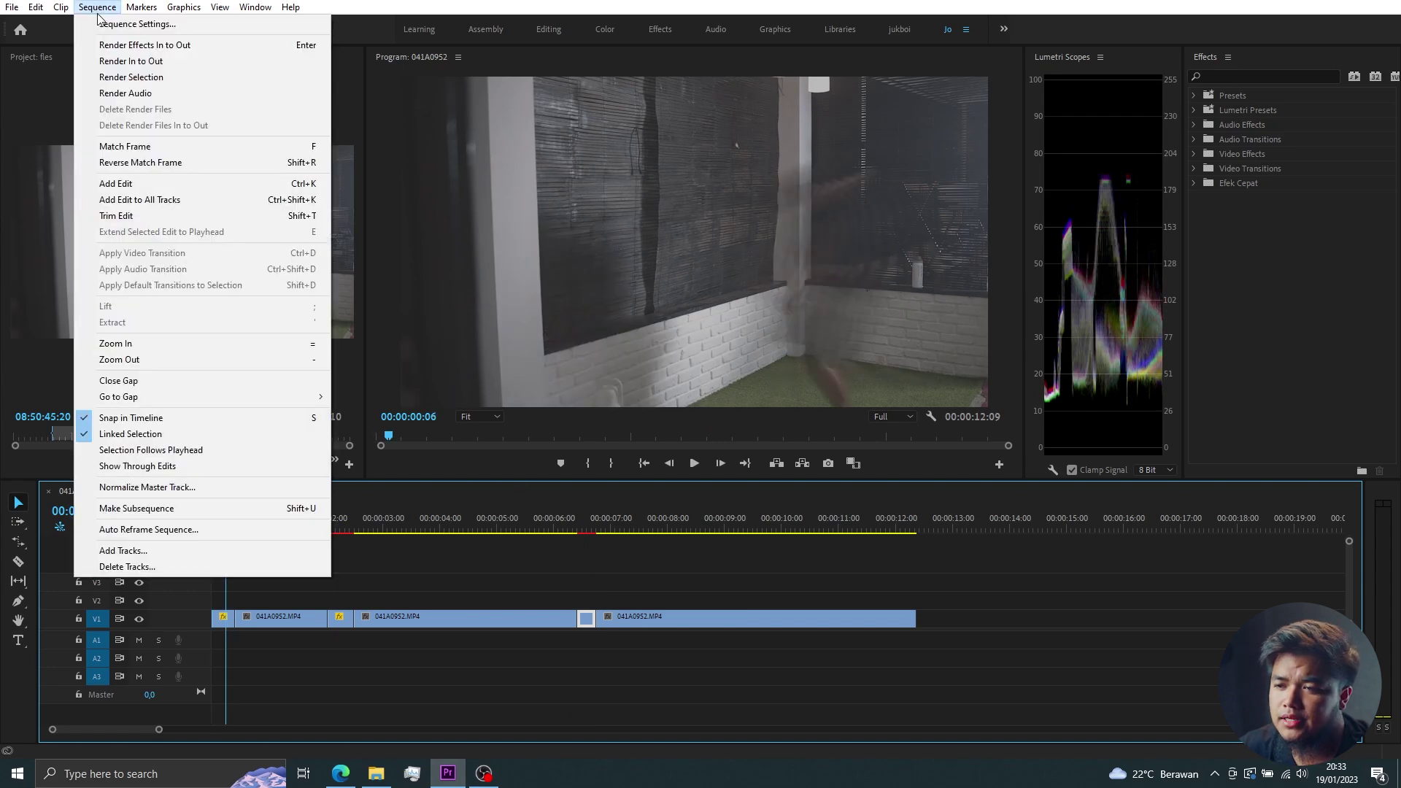
{"action": "left_click", "coordinate": [120, 48]}
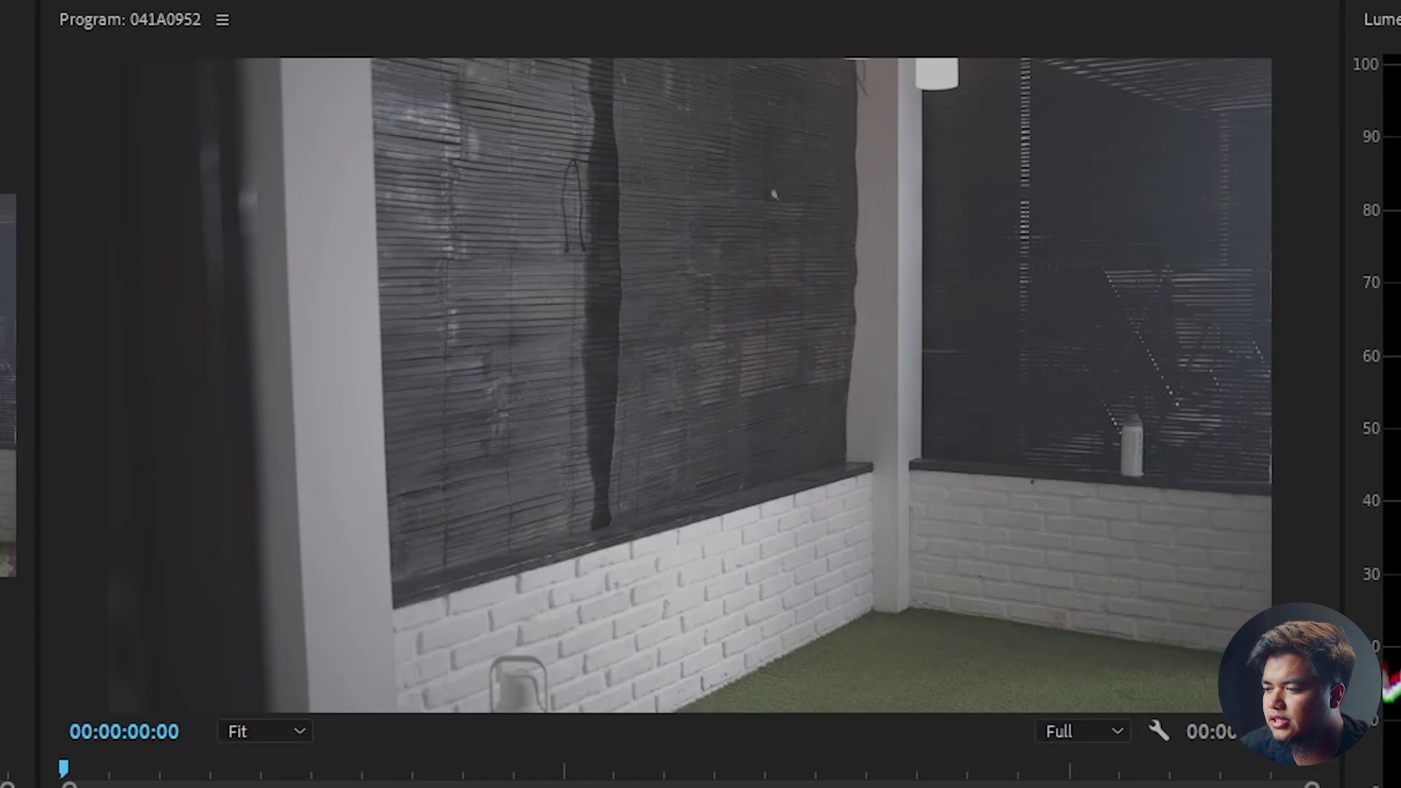
{"action": "key", "text": "space"}
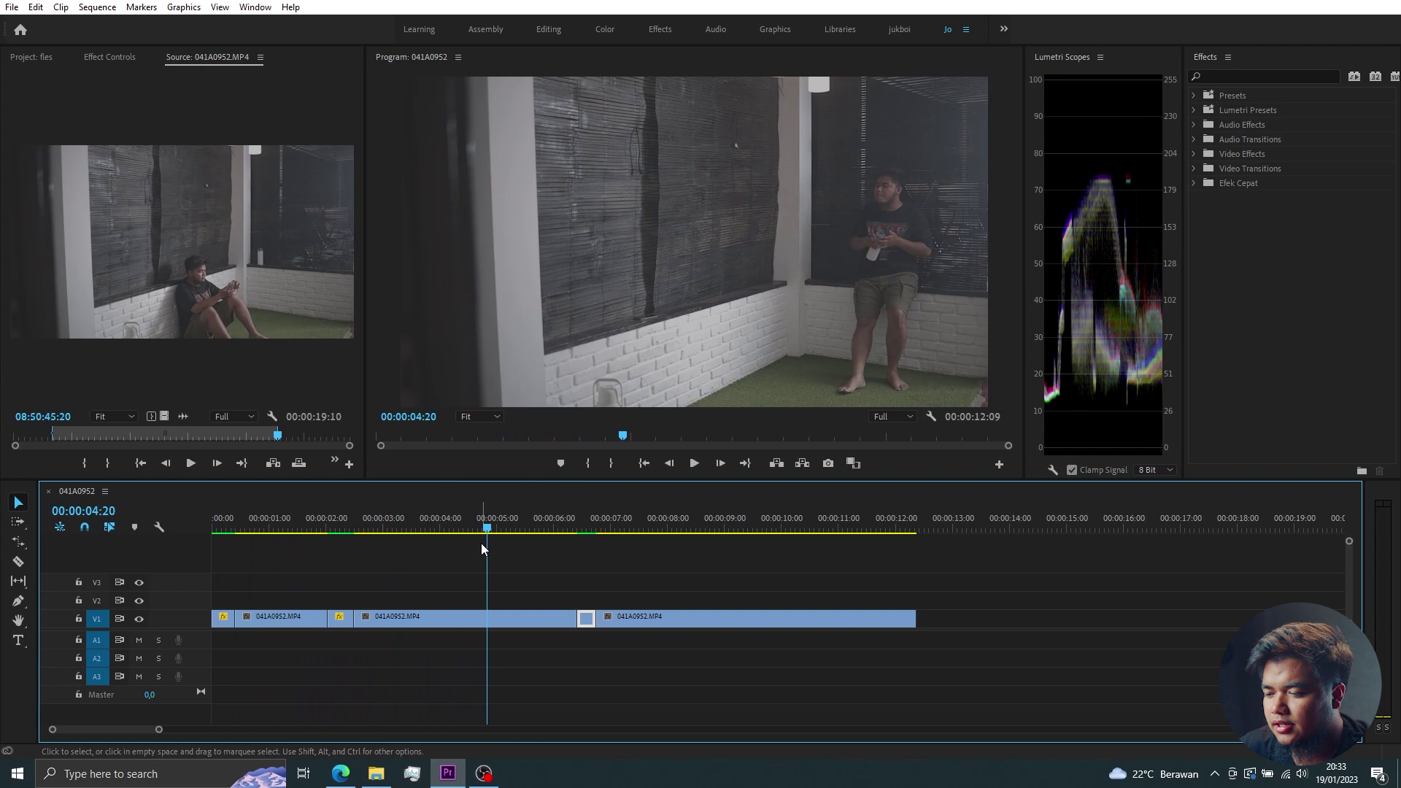
{"action": "key", "text": "space"}
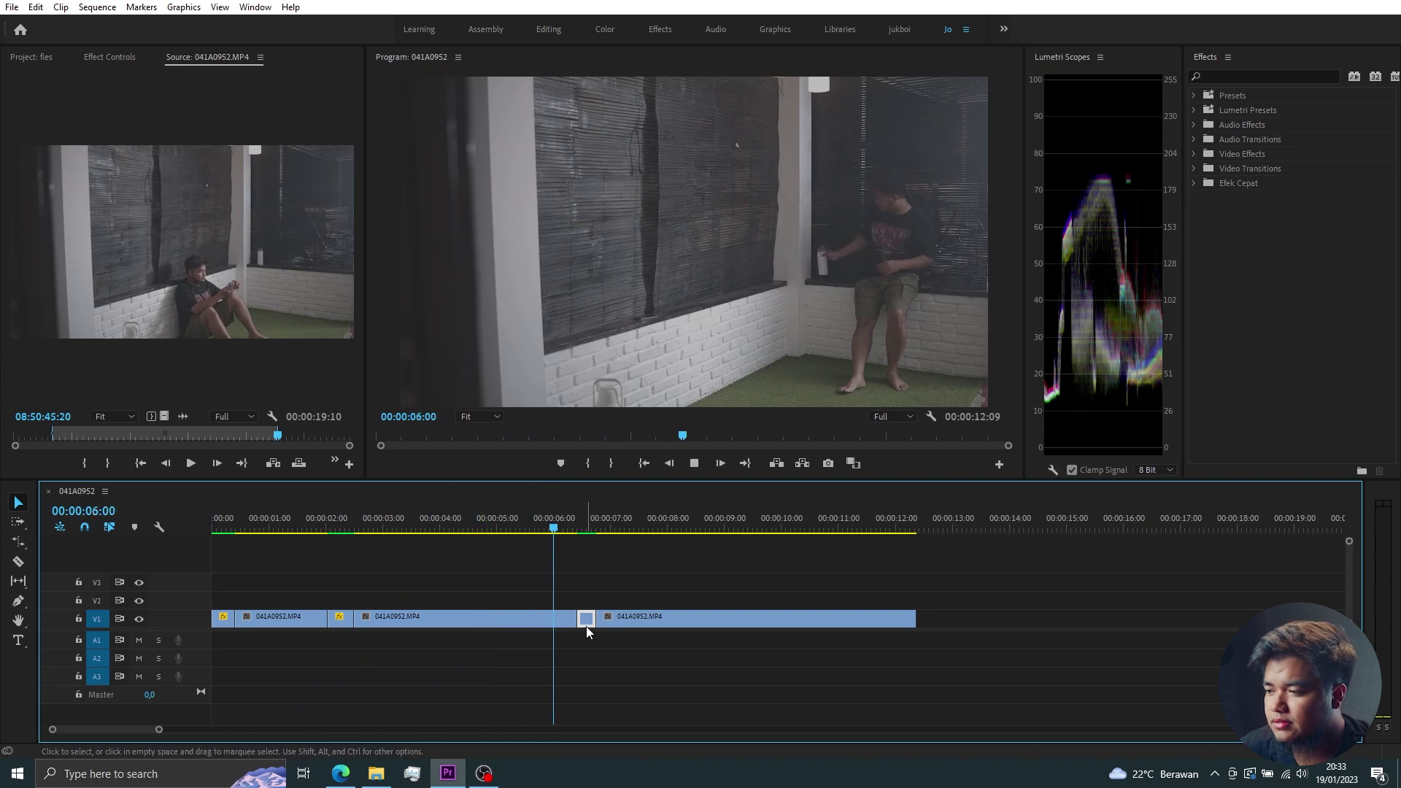
{"action": "key", "text": "space"}
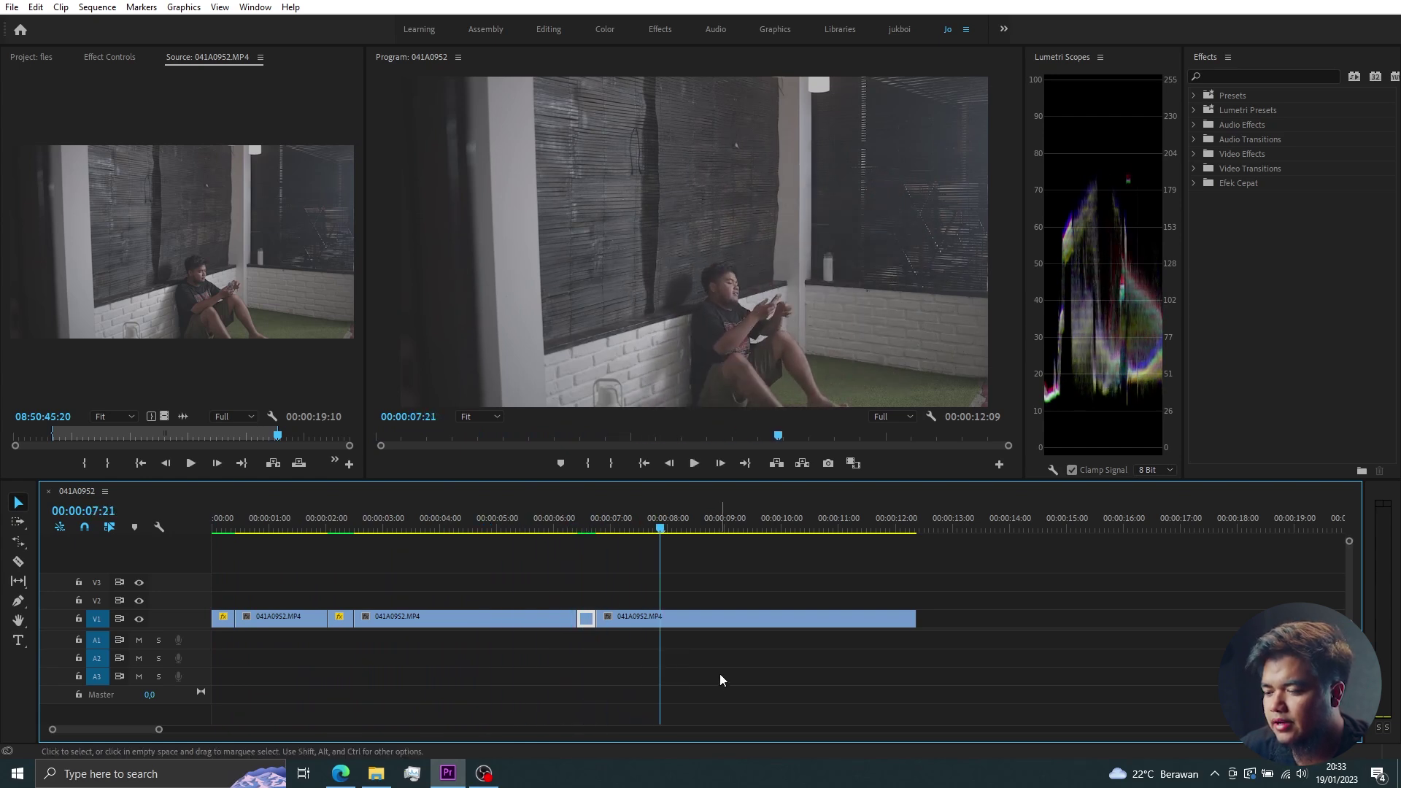
Fit the whole sequence in the timeline and show the Project panel's New Item menu
{"action": "key", "text": "Home"}
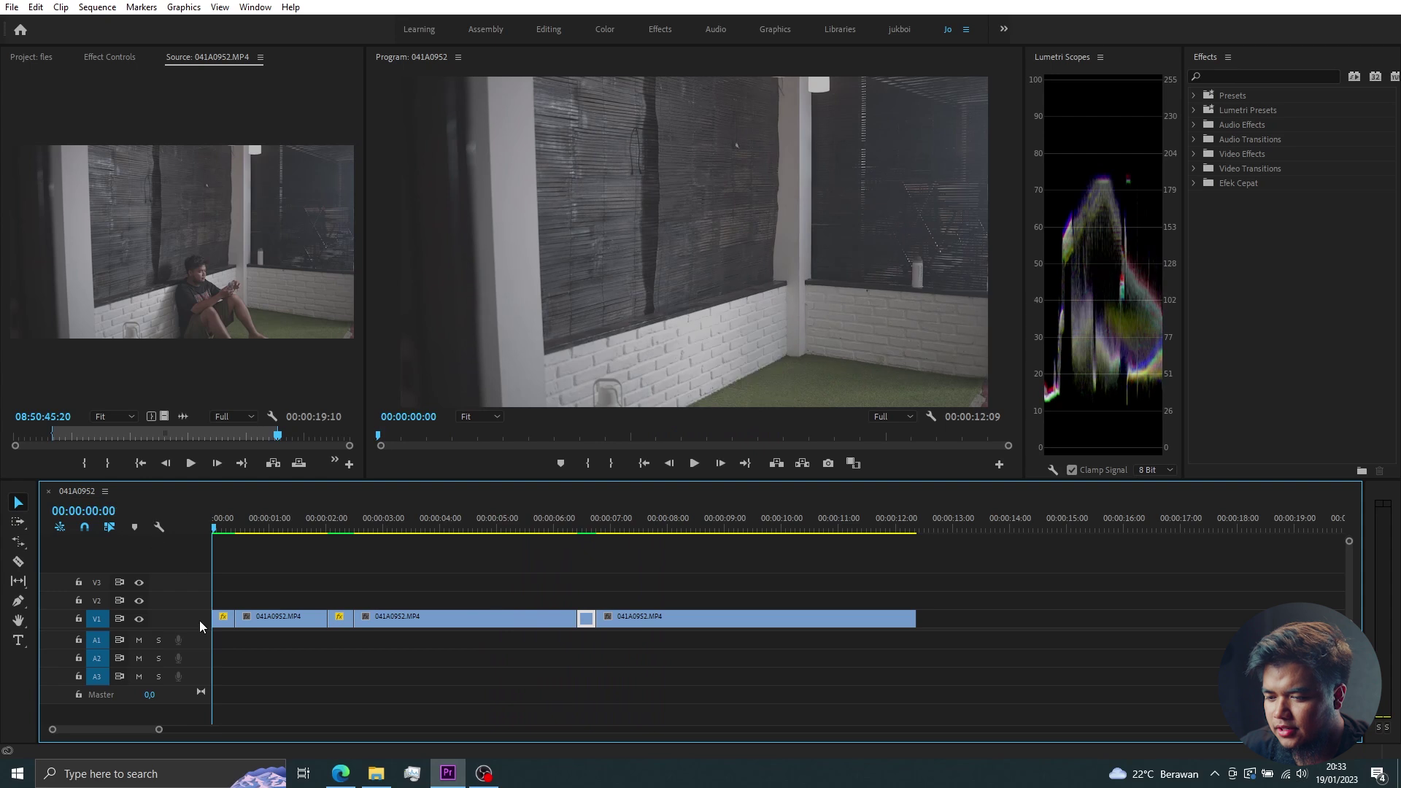
{"action": "key", "text": "equal"}
{"action": "left_click", "coordinate": [29, 57]}
{"action": "left_click", "coordinate": [322, 462]}
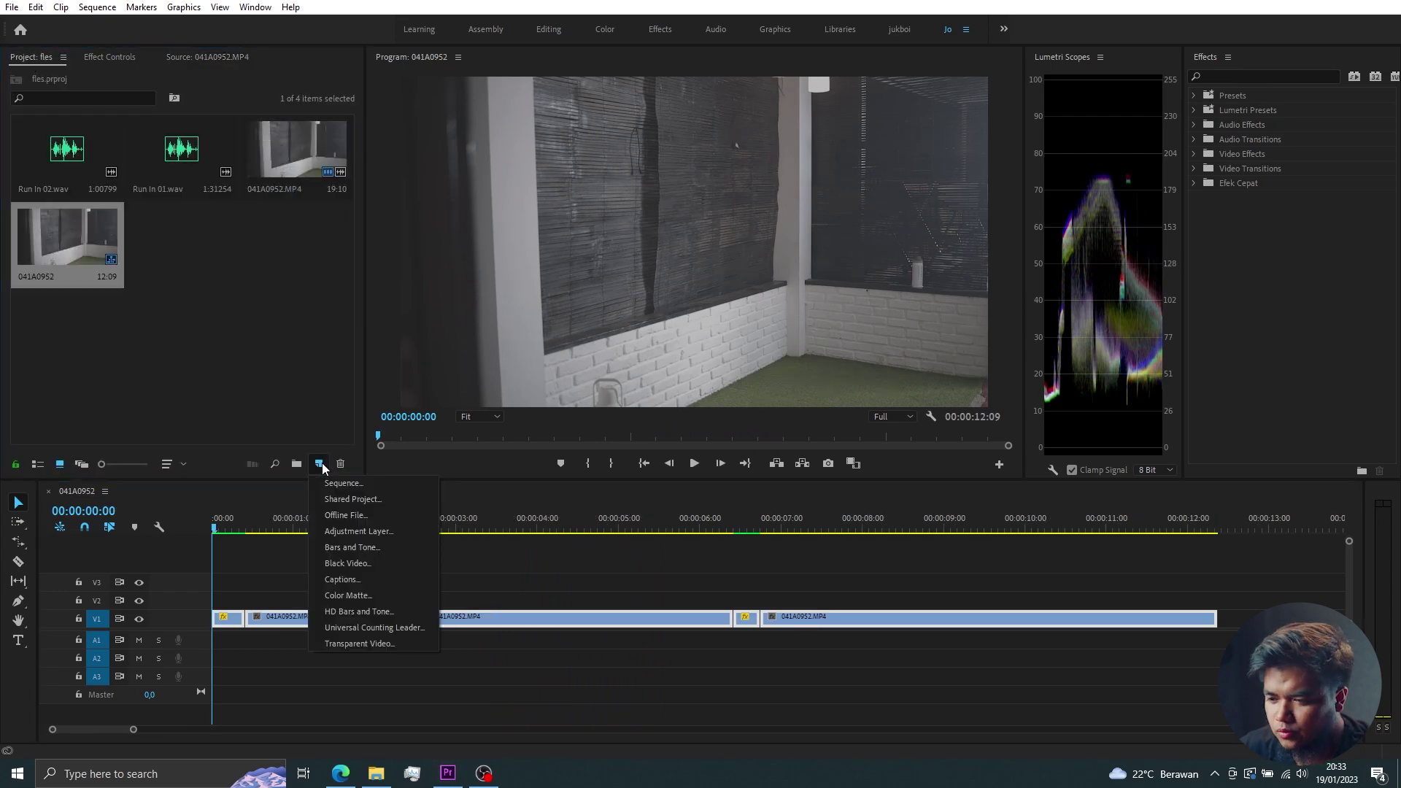
Create an Adjustment Layer and stretch it on V2 across the full 00:00:12:09 sequence
{"action": "left_click", "coordinate": [375, 532]}
{"action": "left_click", "coordinate": [742, 429]}
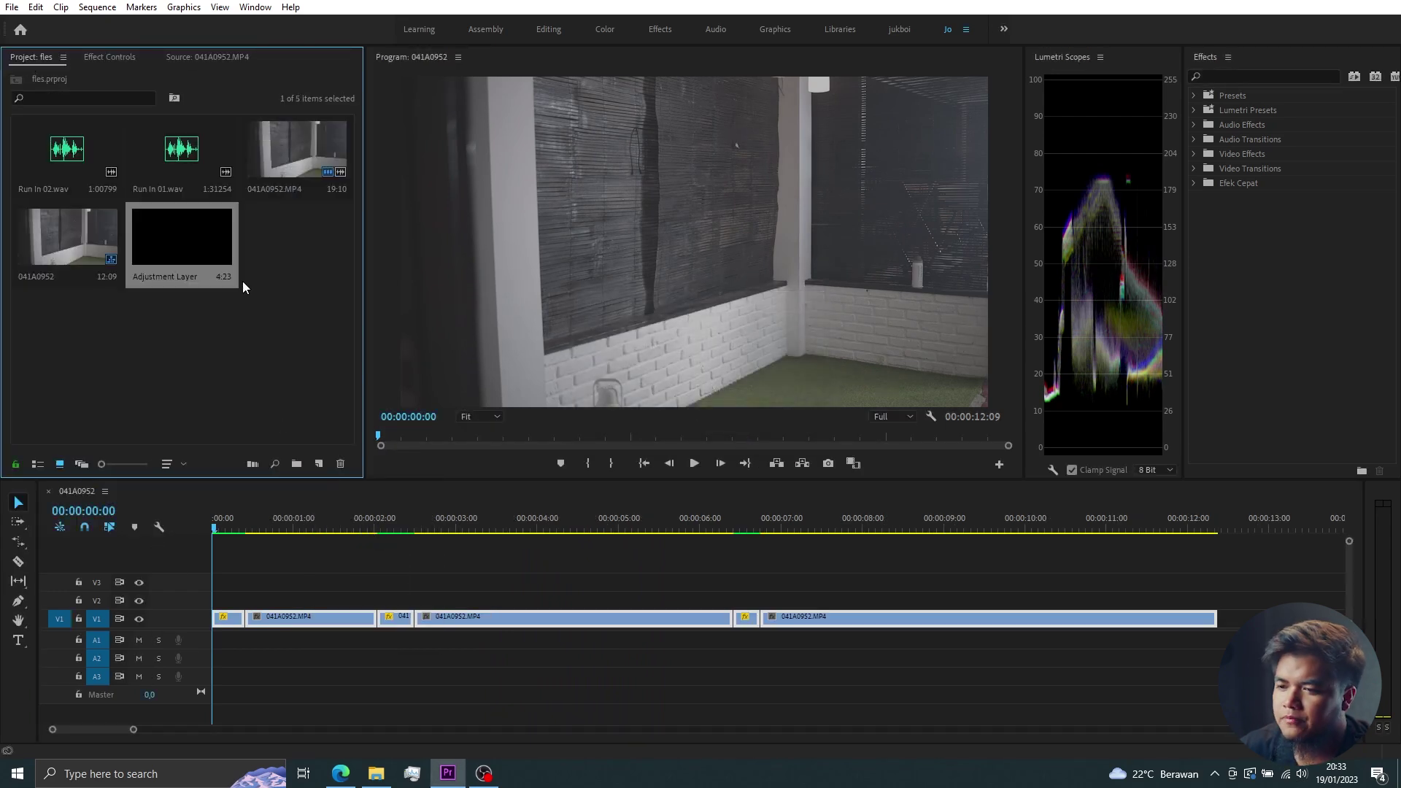
{"action": "left_click_drag", "start_coordinate": [186, 247], "coordinate": [314, 578]}
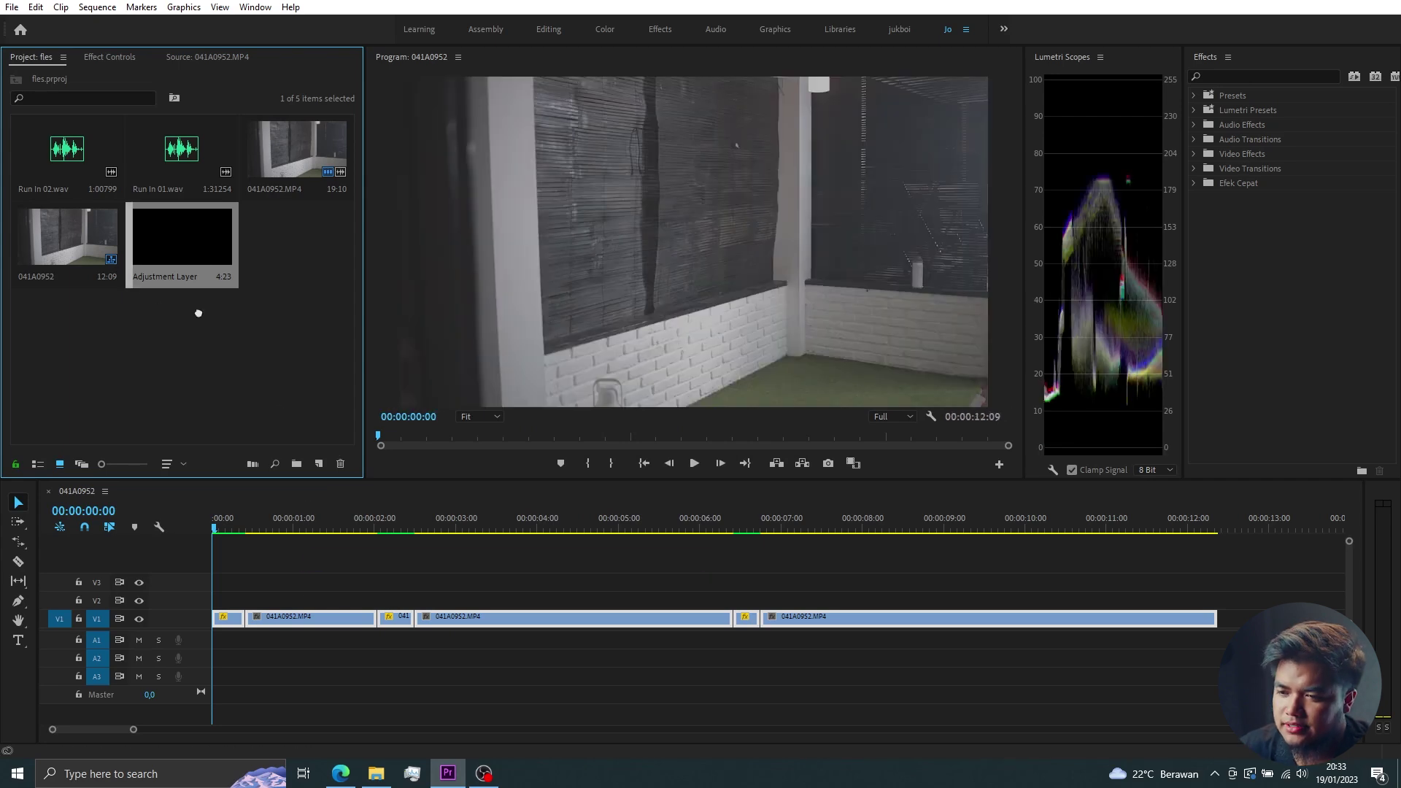
{"action": "left_click_drag", "start_coordinate": [314, 577], "coordinate": [410, 606]}
{"action": "left_click_drag", "start_coordinate": [614, 598], "coordinate": [1217, 598]}
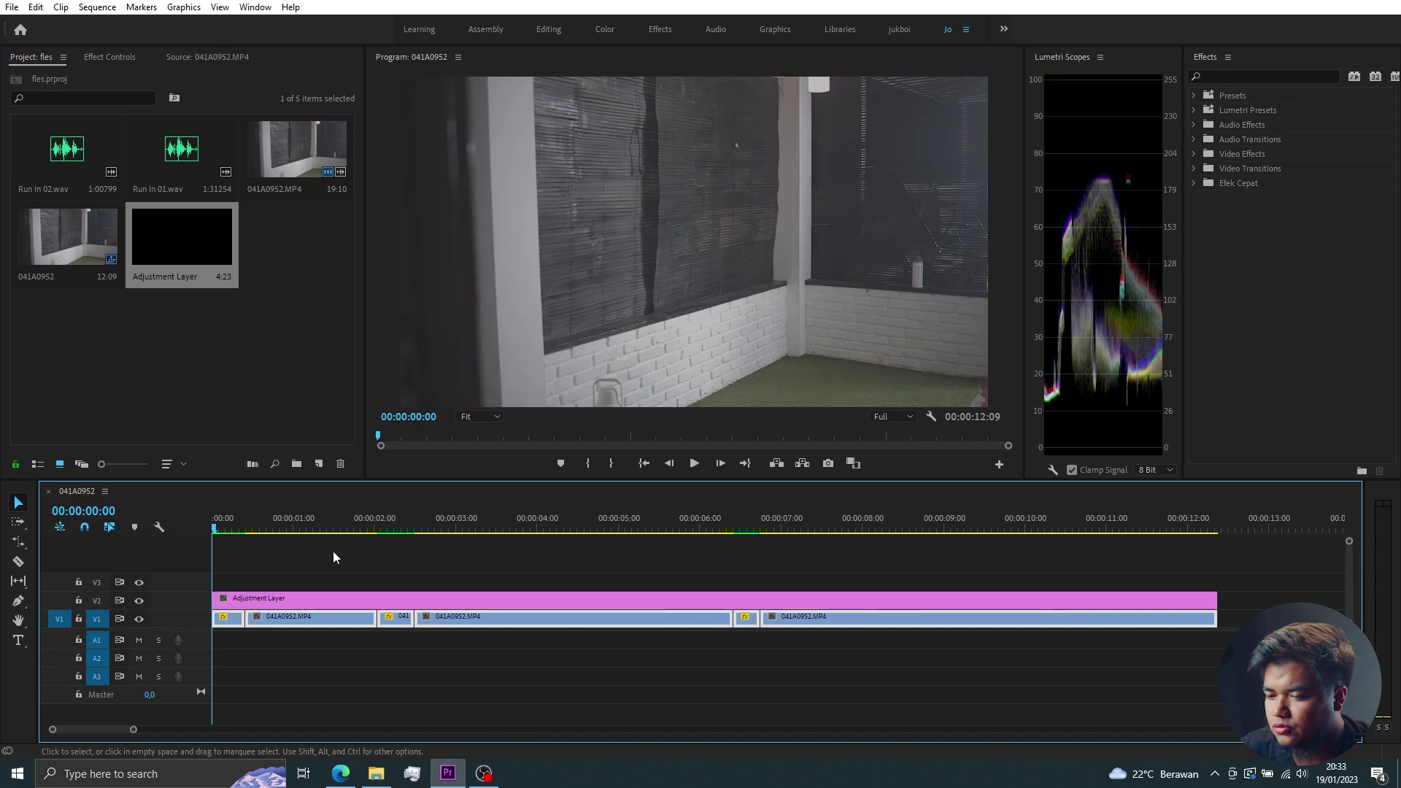
{"action": "left_click_drag", "start_coordinate": [133, 729], "coordinate": [110, 729]}
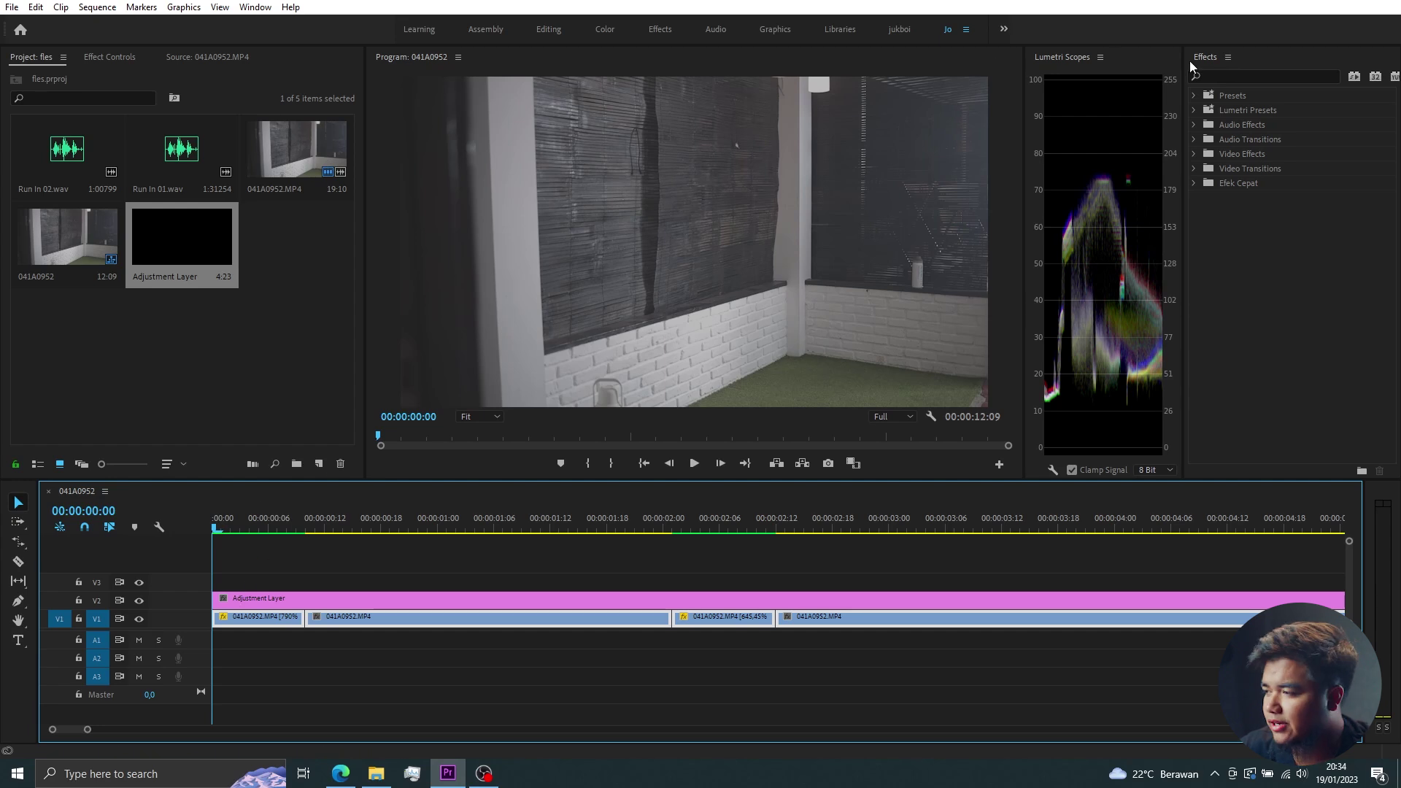
Search the effects for 'transfor', save the project, and apply Transform to the V2 Adjustment Layer
{"action": "left_click", "coordinate": [1233, 75]}
{"action": "type", "text": "transfor"}
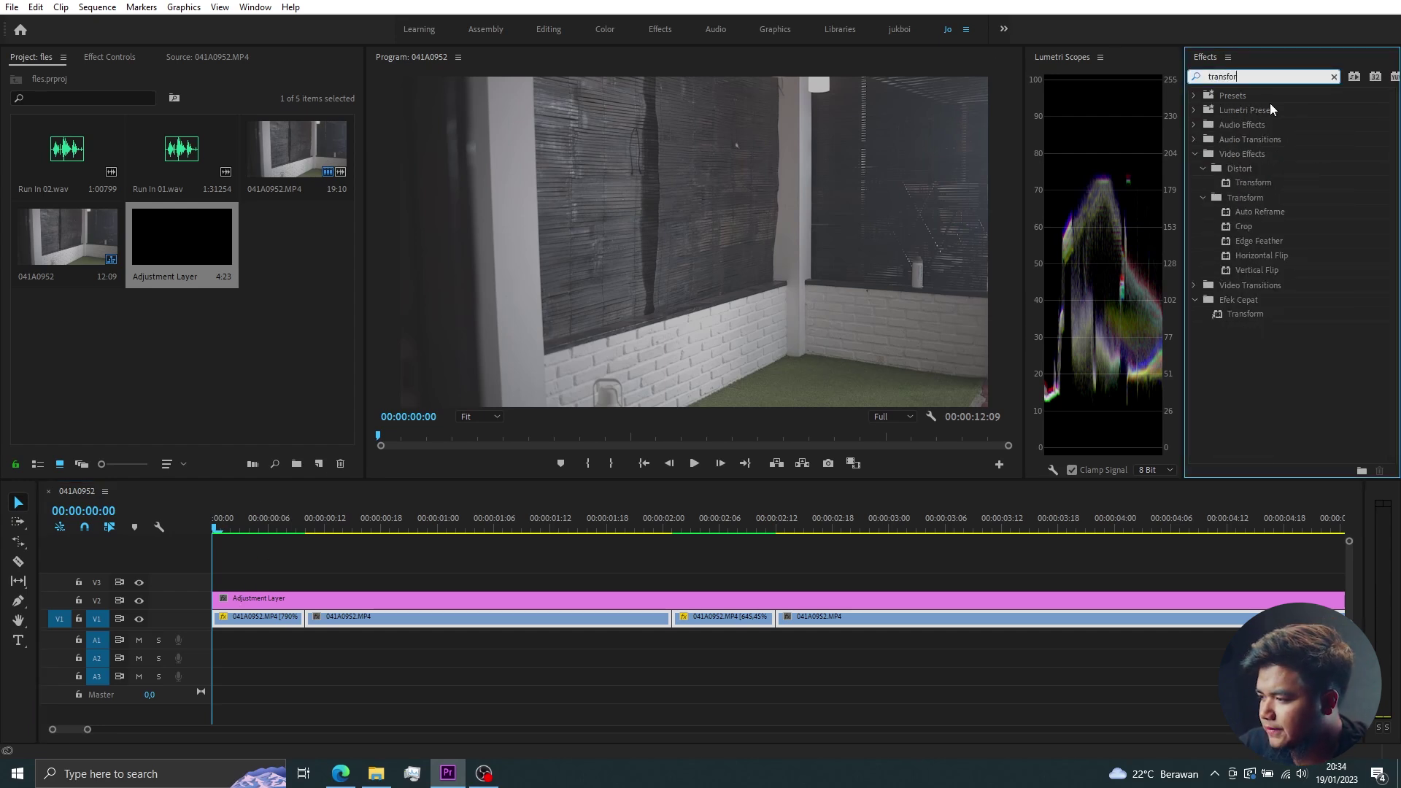
{"action": "key", "text": "ctrl+s"}
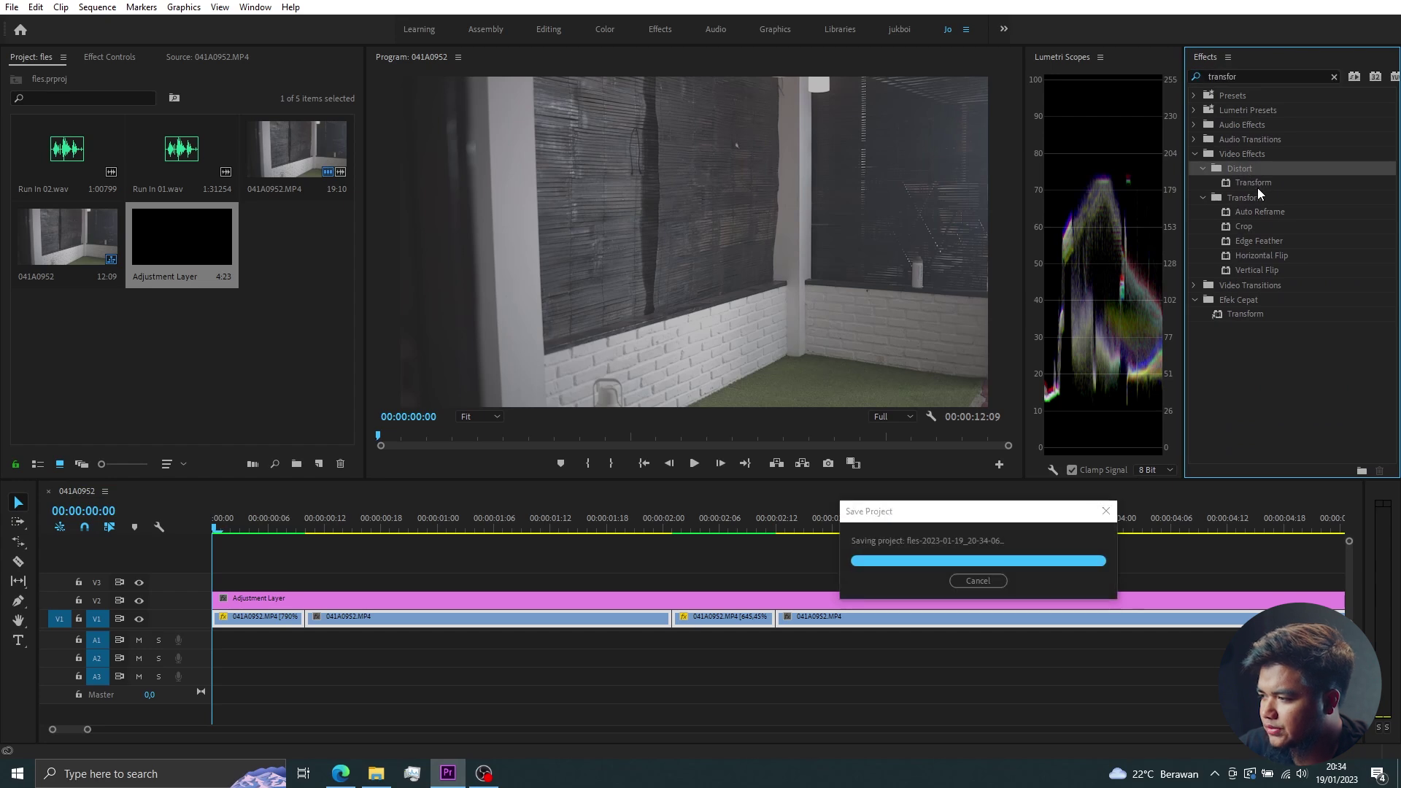
{"action": "left_click_drag", "start_coordinate": [1261, 185], "coordinate": [373, 602]}
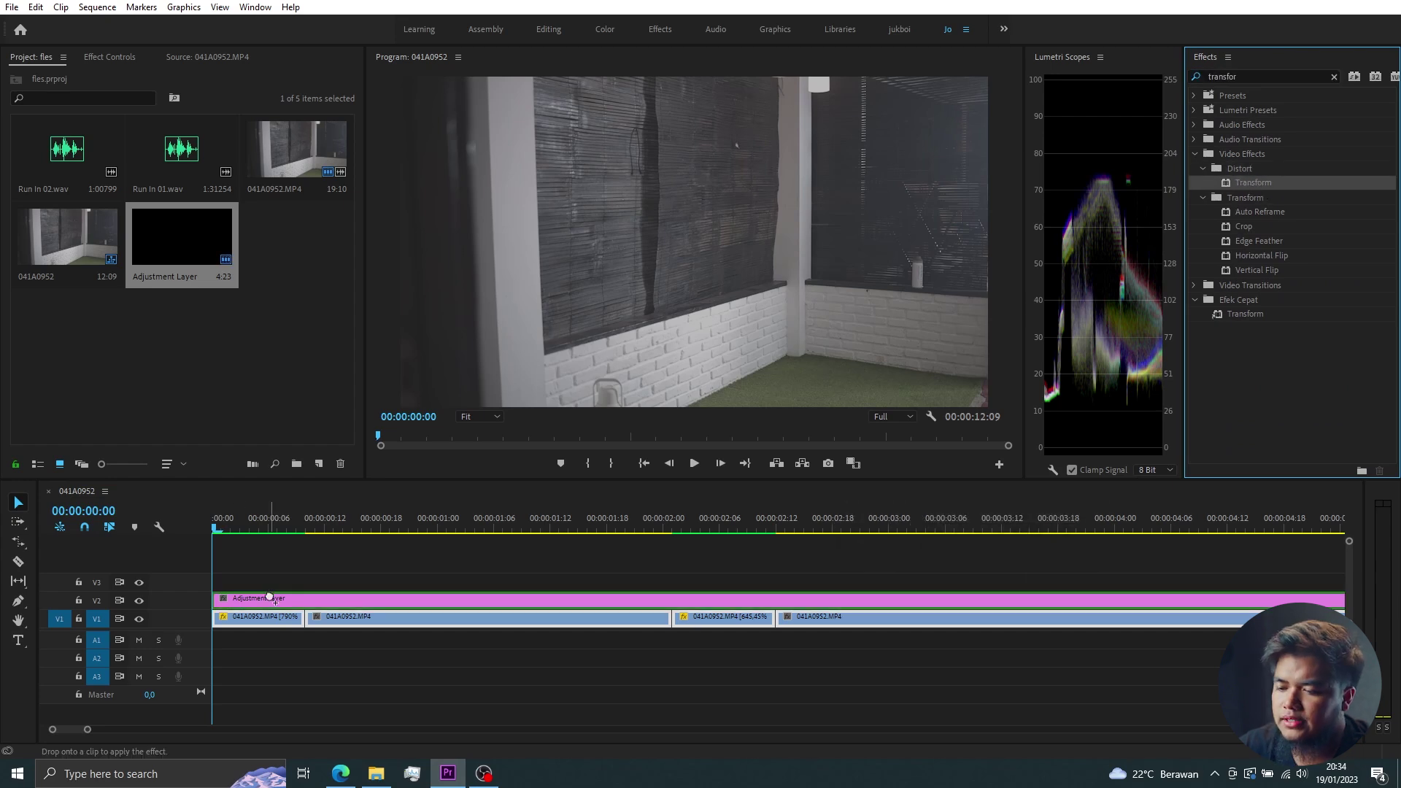
{"action": "left_click_drag", "start_coordinate": [219, 524], "coordinate": [301, 535]}
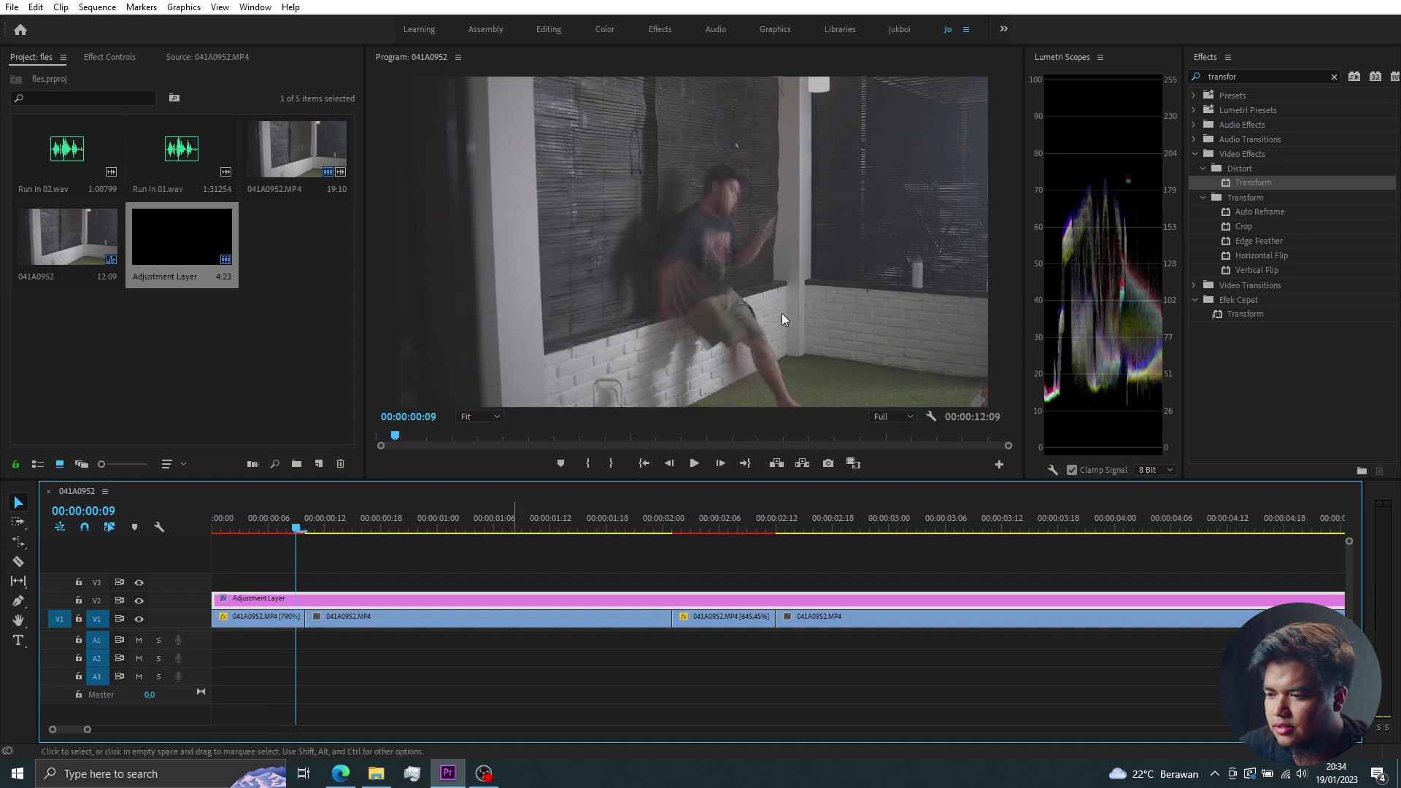
Raise the Adjustment Layer's Transform Scale to 102,4 in Effect Controls
{"action": "left_click", "coordinate": [108, 55]}
{"action": "scroll", "coordinate": [297, 292], "scroll_direction": "down", "scroll_amount": 3}
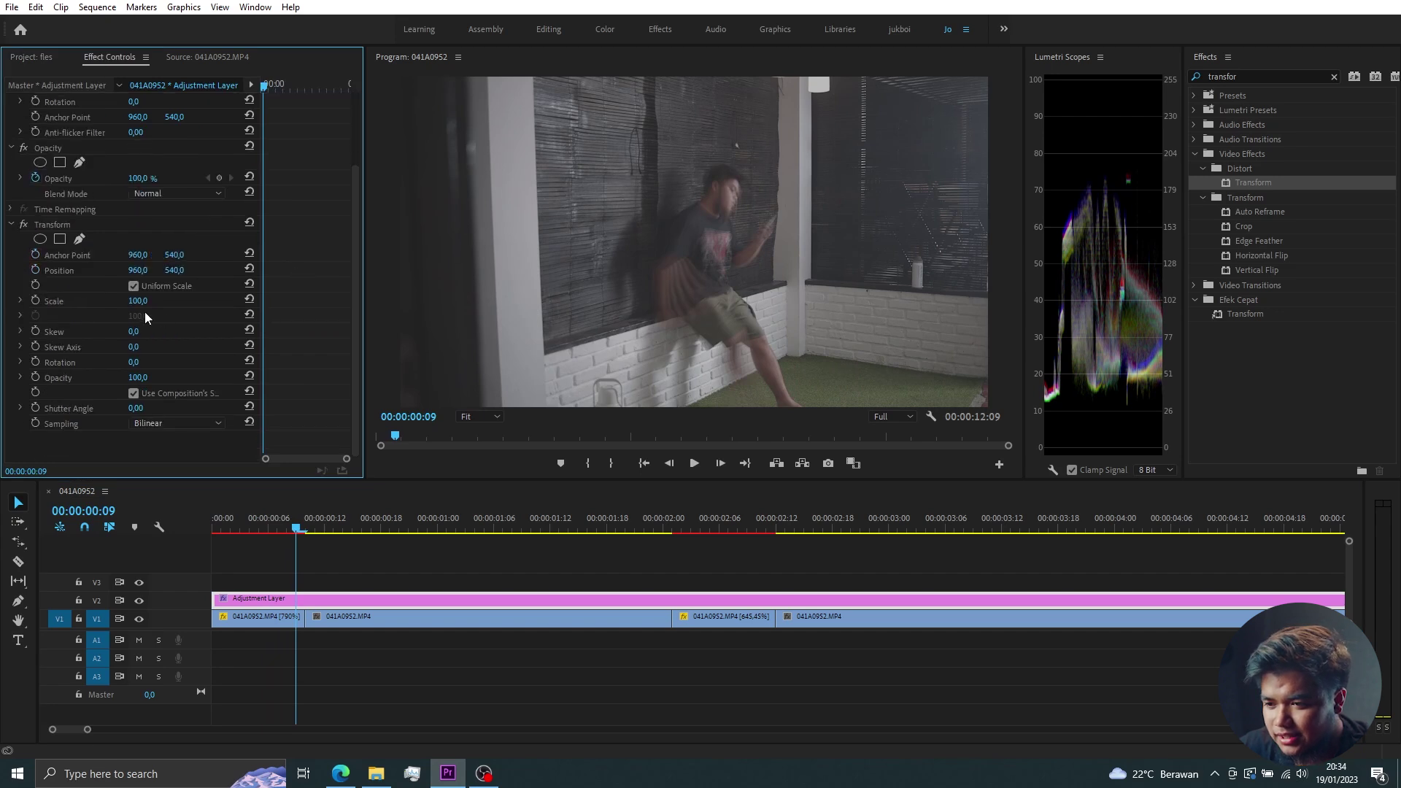
{"action": "left_click_drag", "start_coordinate": [138, 300], "coordinate": [134, 301]}
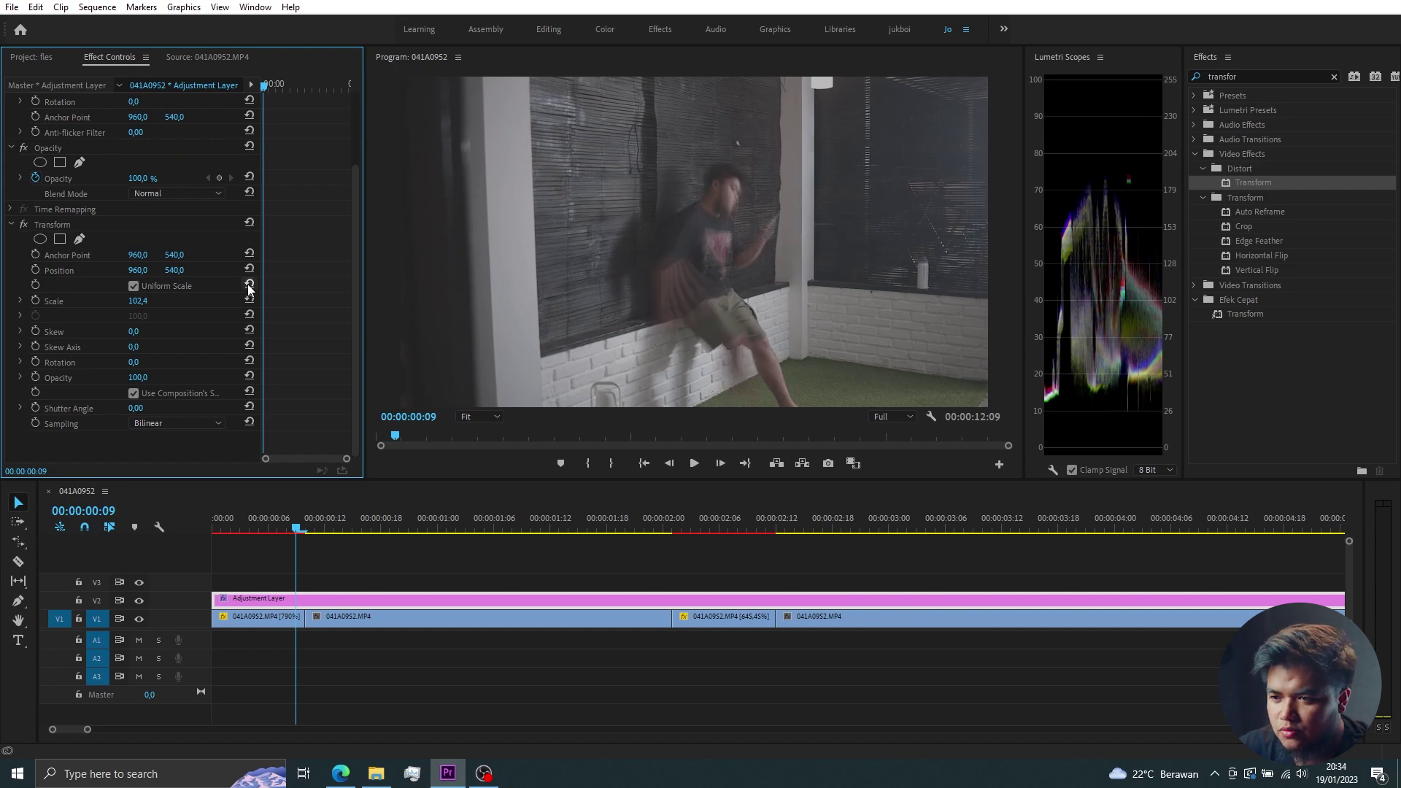
{"action": "scroll", "coordinate": [248, 286], "scroll_direction": "up", "scroll_amount": 3}
{"action": "scroll", "coordinate": [314, 353], "scroll_direction": "down", "scroll_amount": 3}
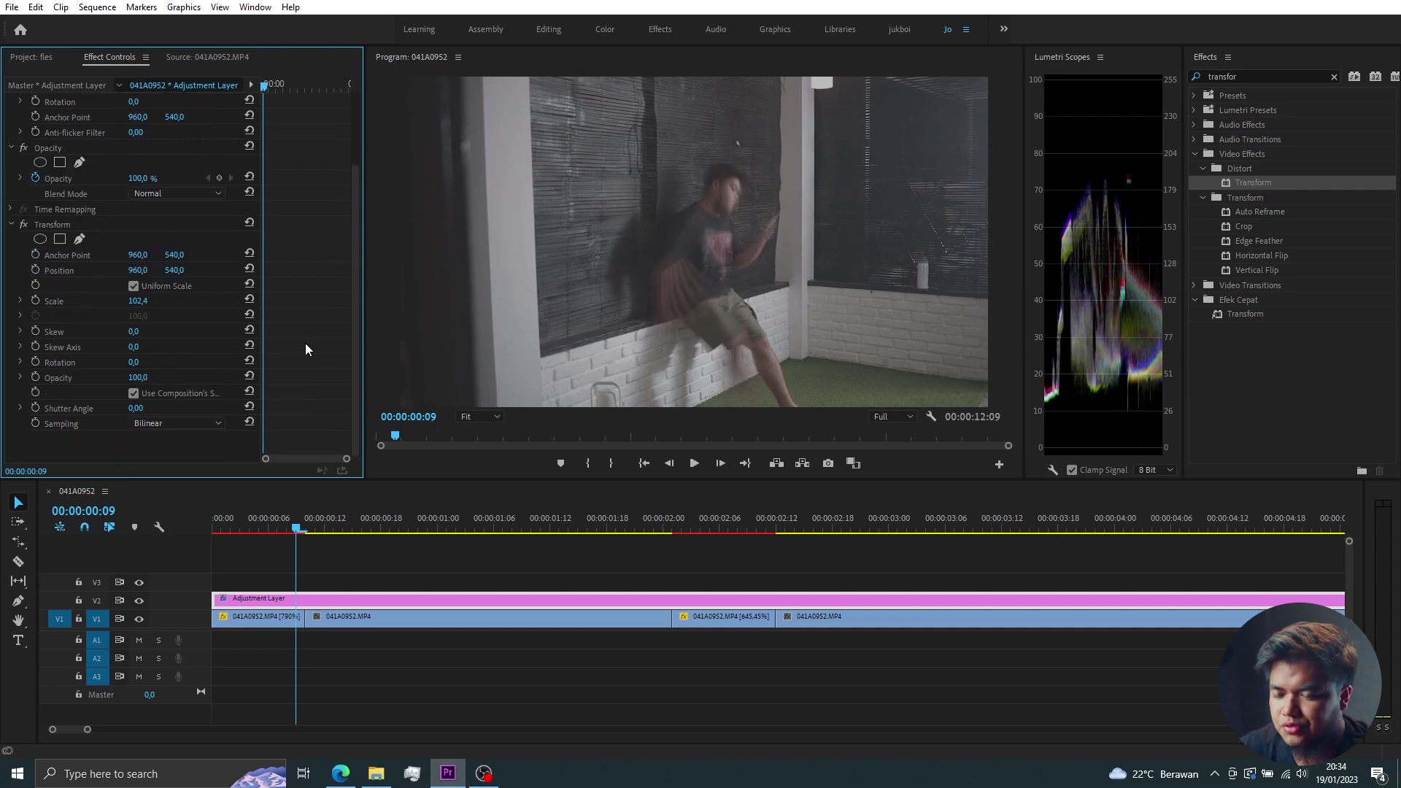
Keyframe Position jolts frame by frame near 966, 551, returning to 960, 540 on the last frame
{"action": "left_click", "coordinate": [36, 270]}
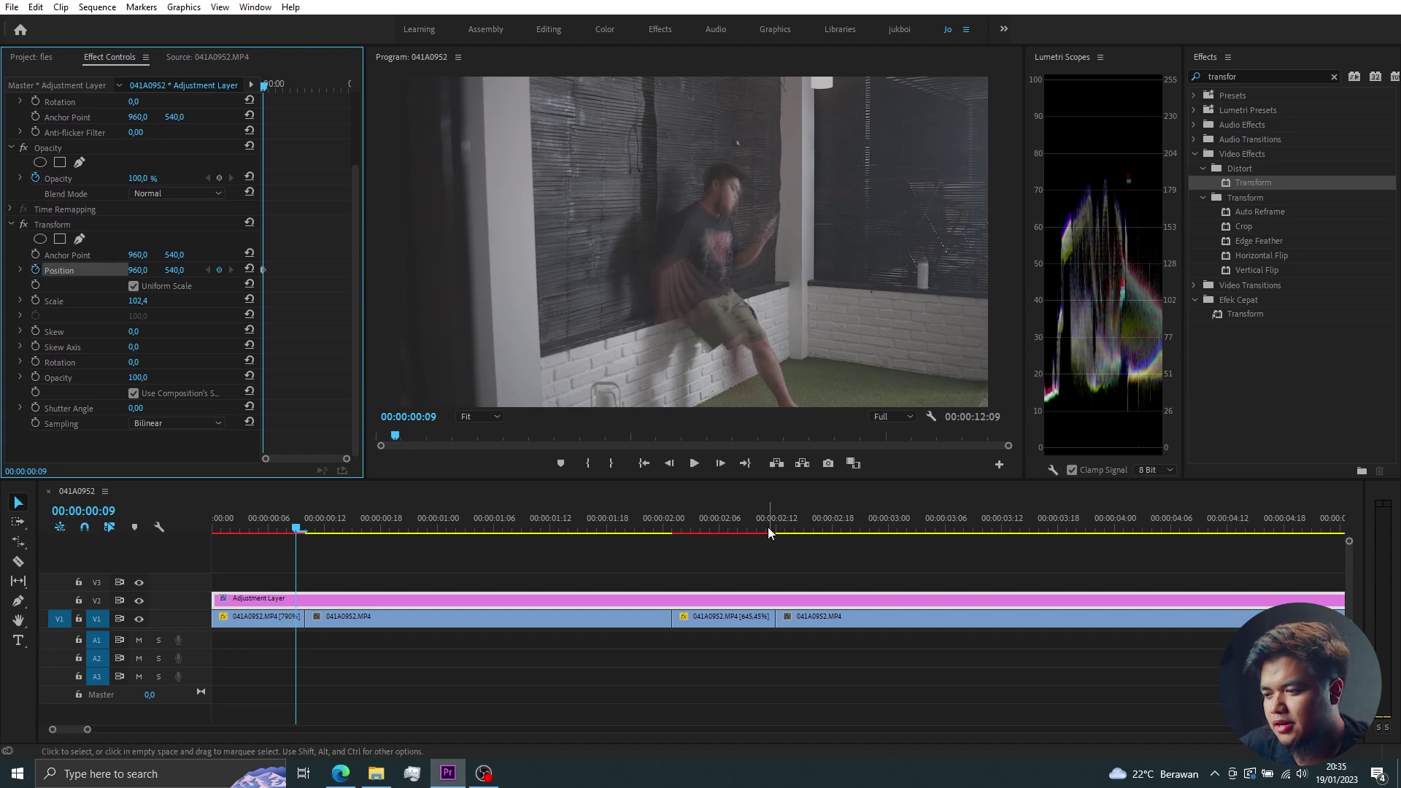
{"action": "left_click", "coordinate": [721, 462]}
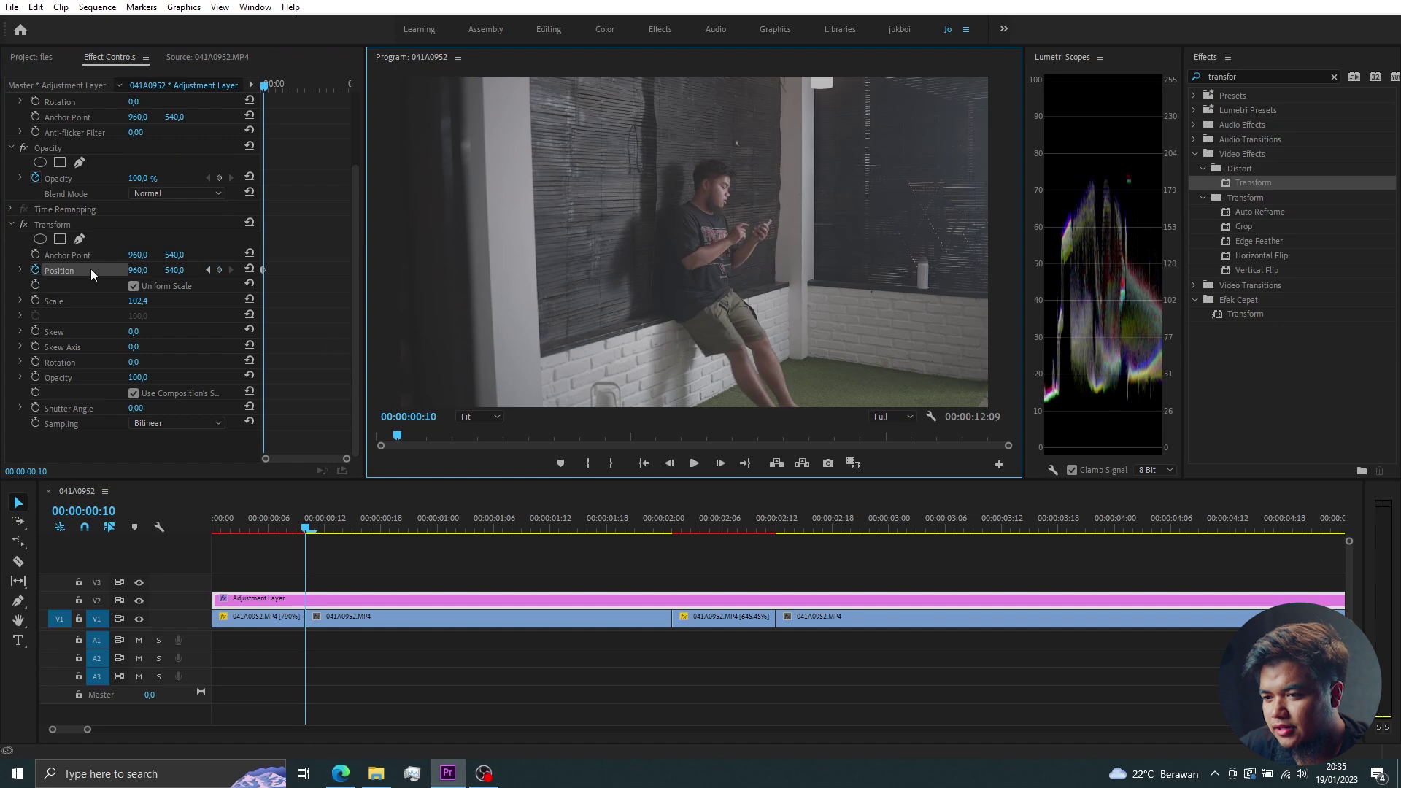
{"action": "left_click_drag", "start_coordinate": [139, 270], "coordinate": [141, 270]}
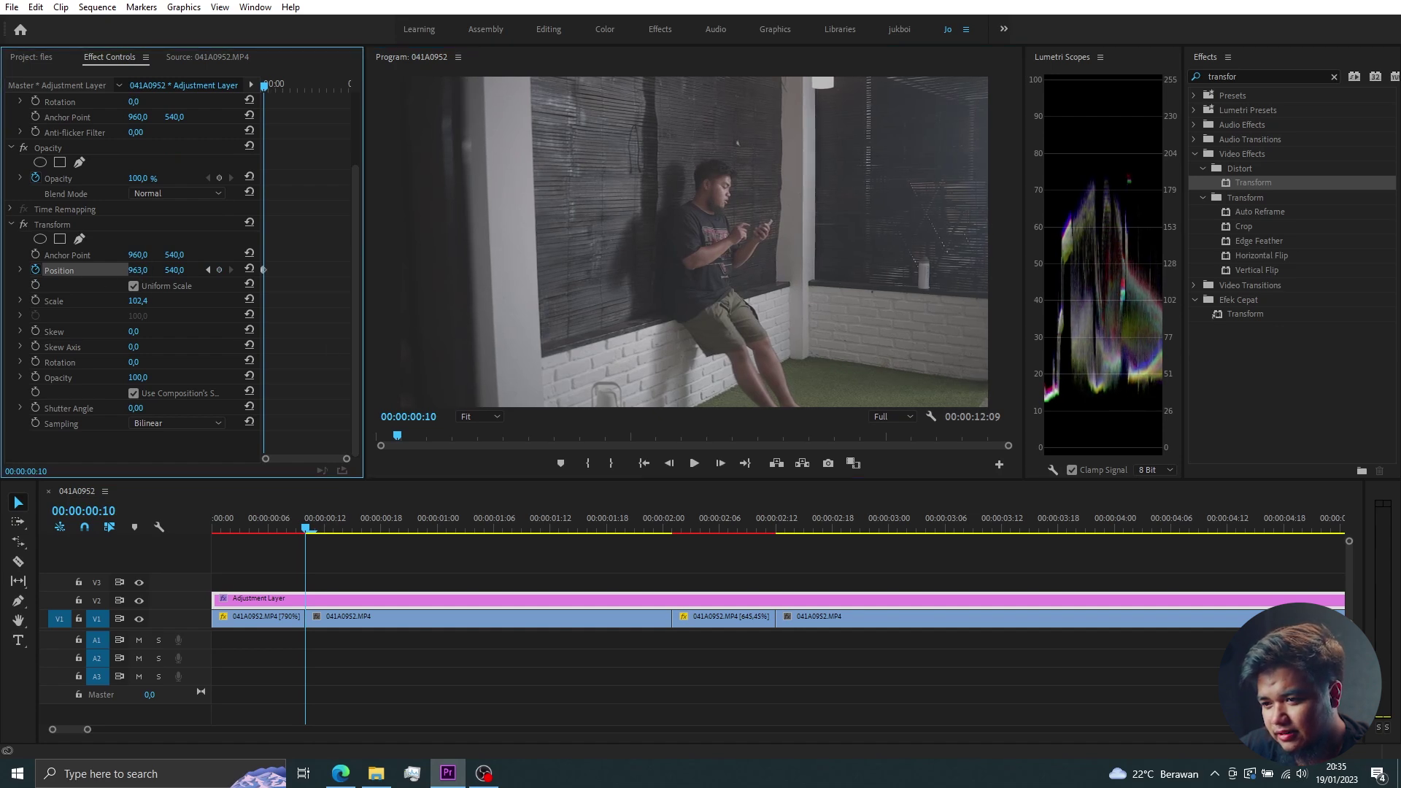
{"action": "left_click", "coordinate": [249, 271]}
{"action": "left_click_drag", "start_coordinate": [139, 270], "coordinate": [139, 270]}
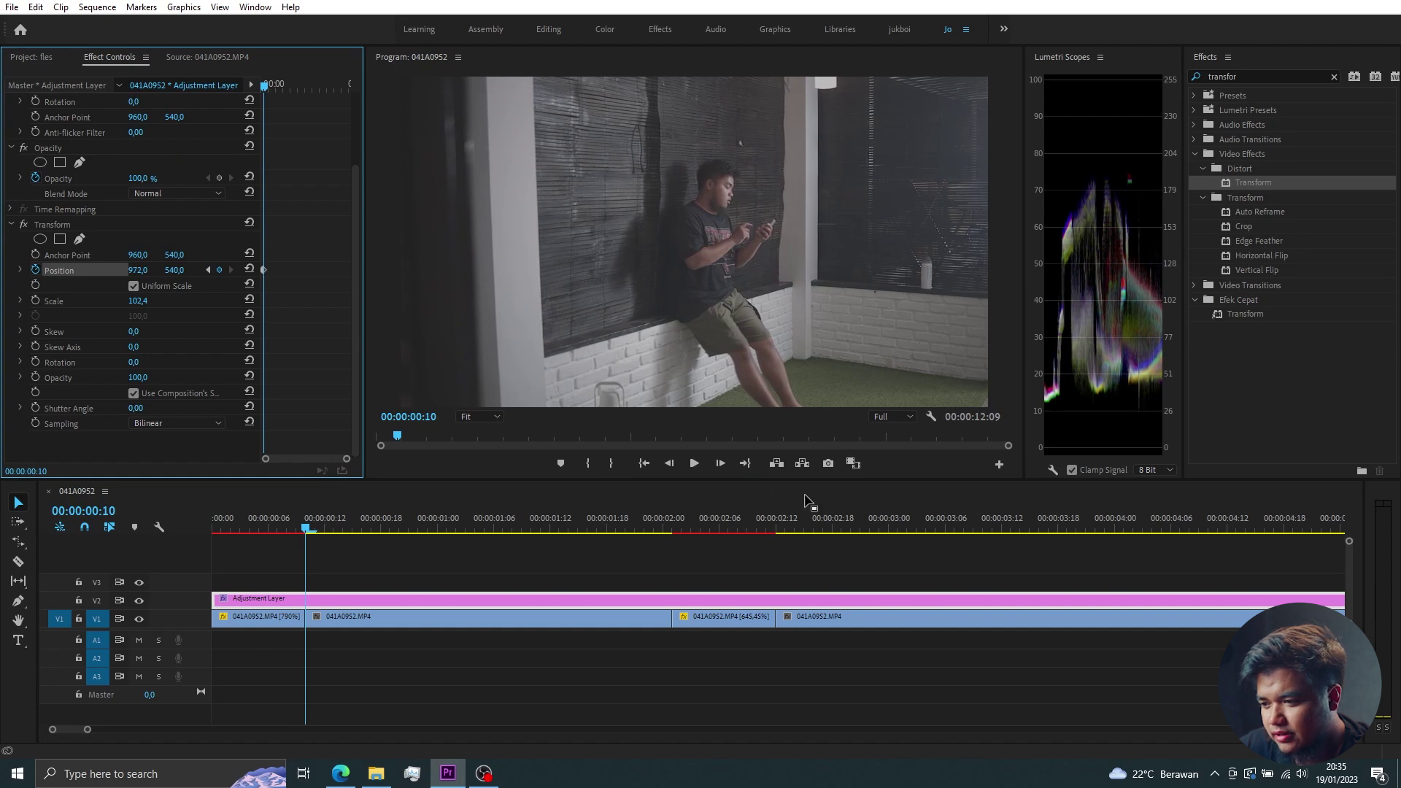
{"action": "left_click", "coordinate": [722, 462]}
{"action": "left_click_drag", "start_coordinate": [173, 270], "coordinate": [181, 271]}
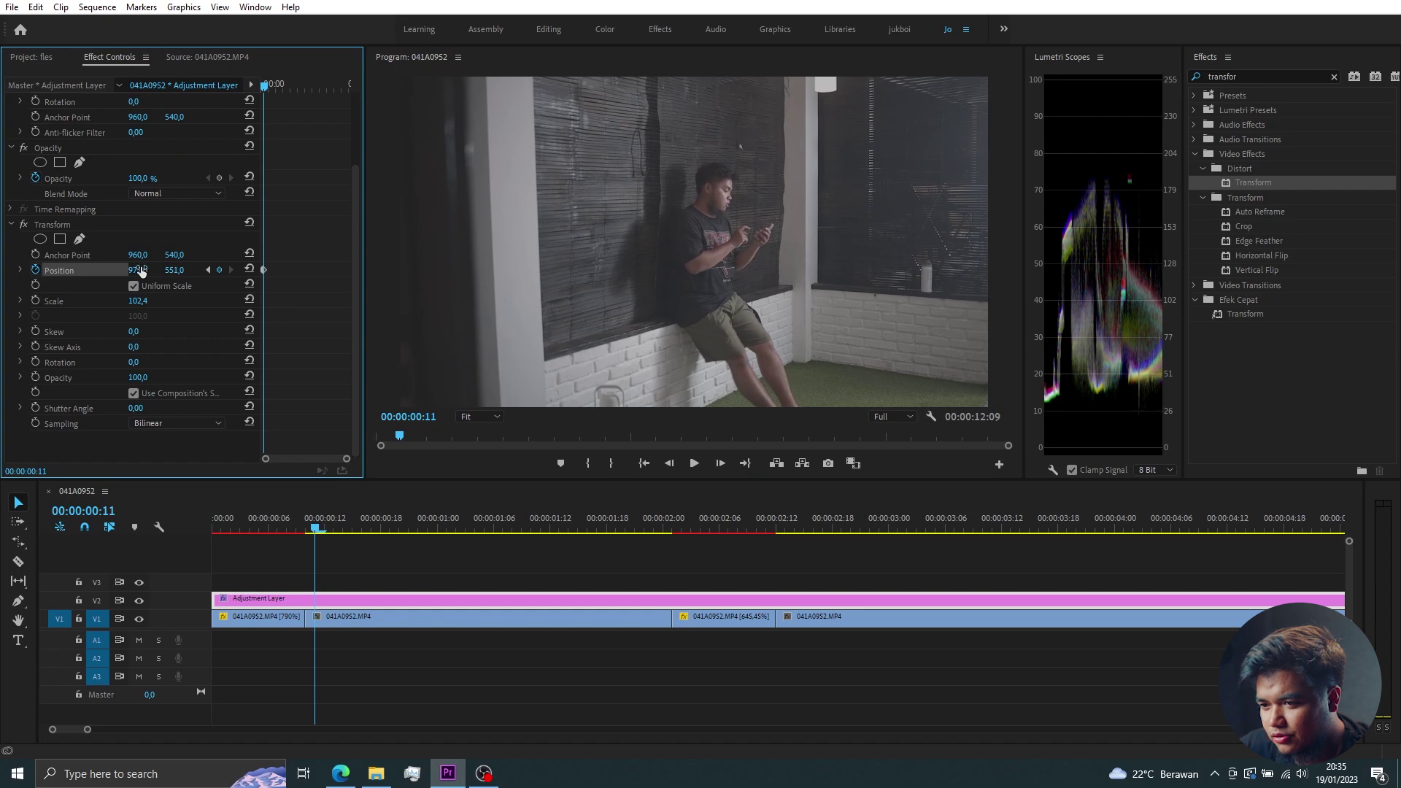
{"action": "left_click_drag", "start_coordinate": [138, 270], "coordinate": [126, 270]}
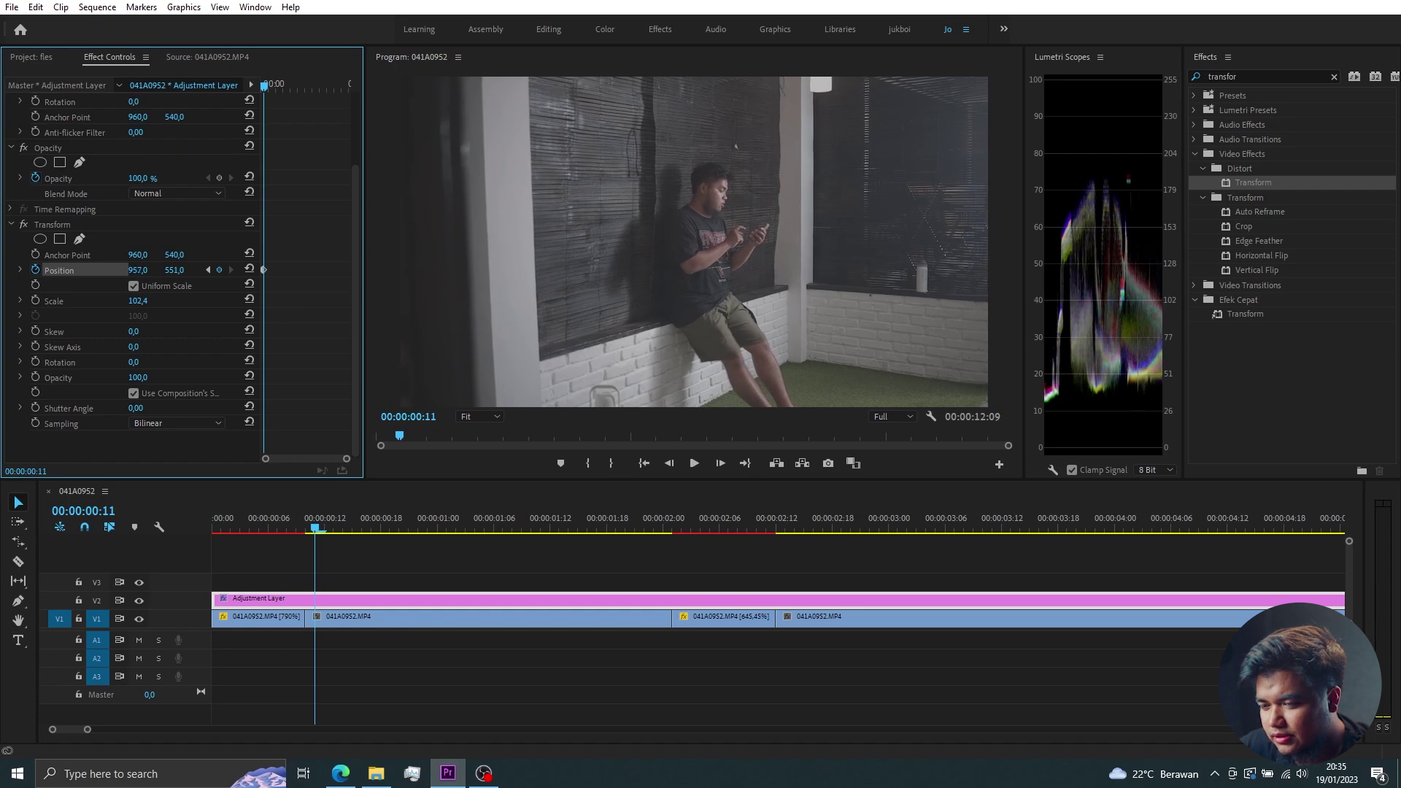
{"action": "left_click", "coordinate": [719, 465]}
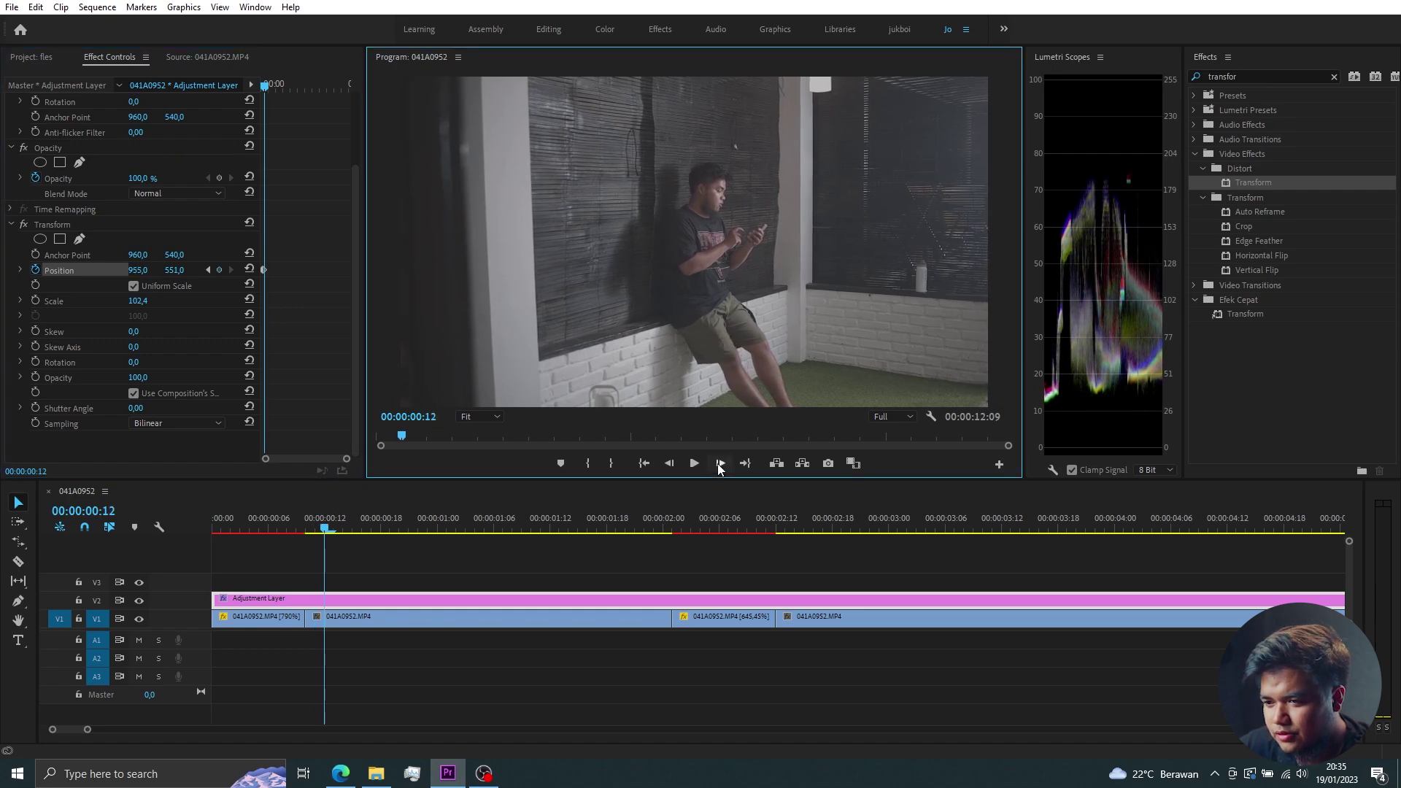
{"action": "left_click_drag", "start_coordinate": [138, 270], "coordinate": [366, 312]}
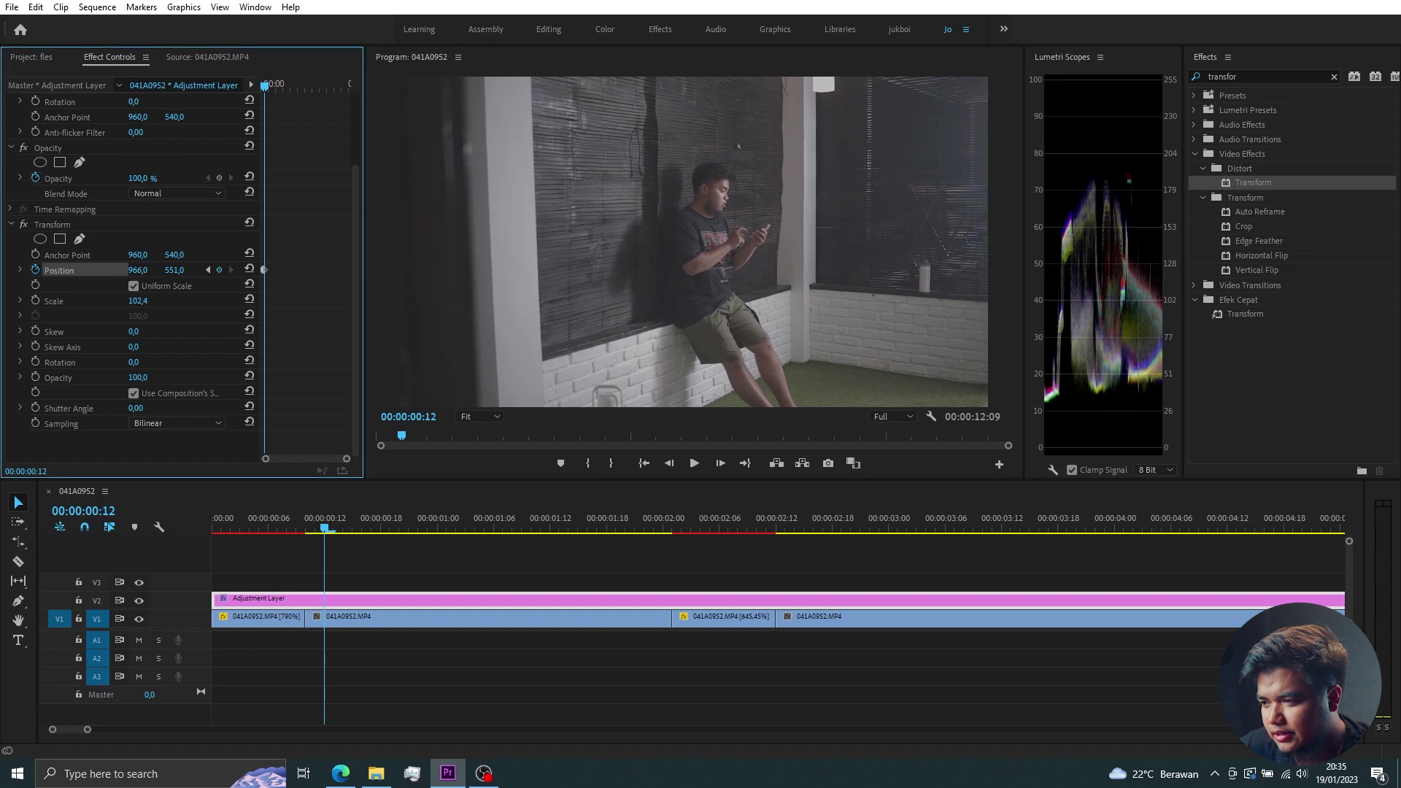
{"action": "left_click", "coordinate": [721, 464]}
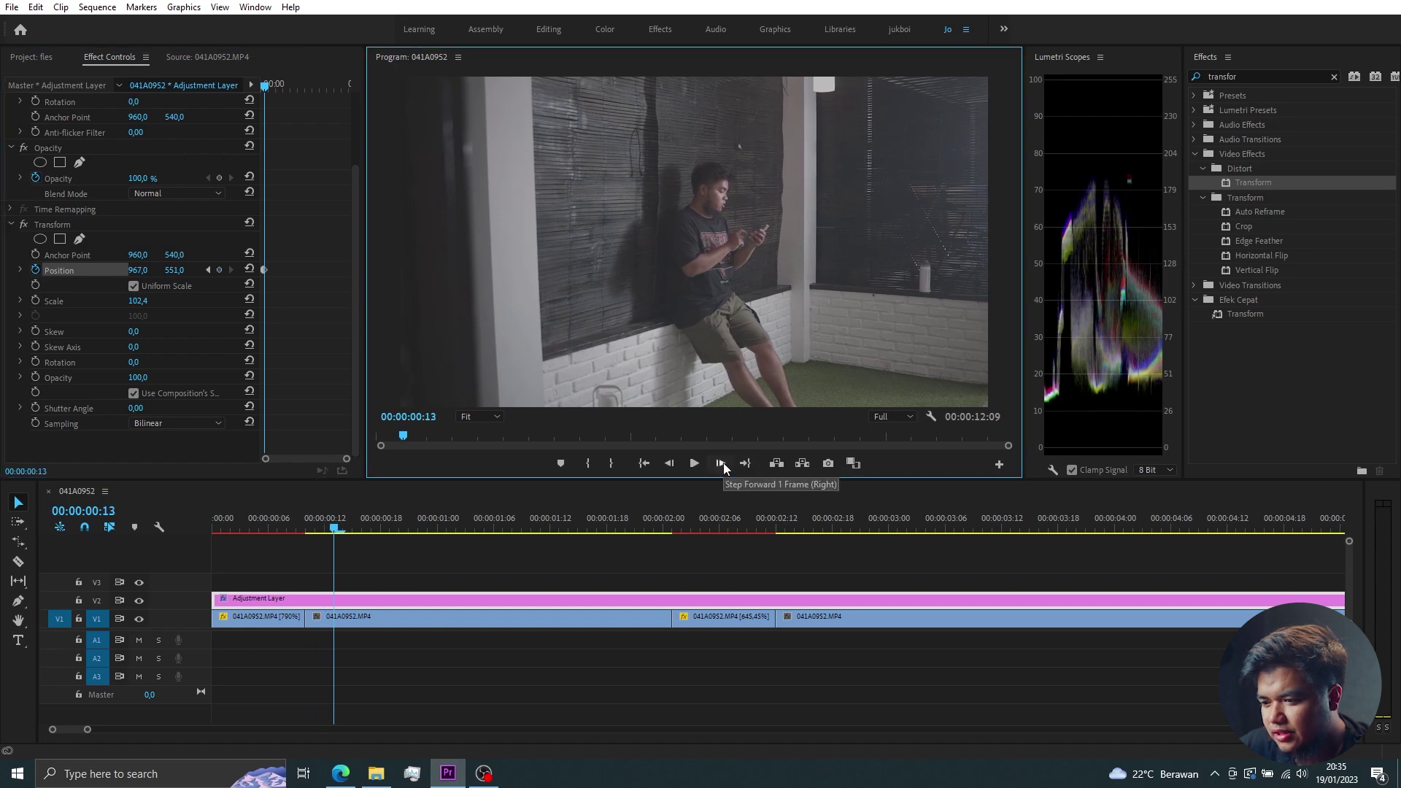
{"action": "left_click", "coordinate": [251, 269]}
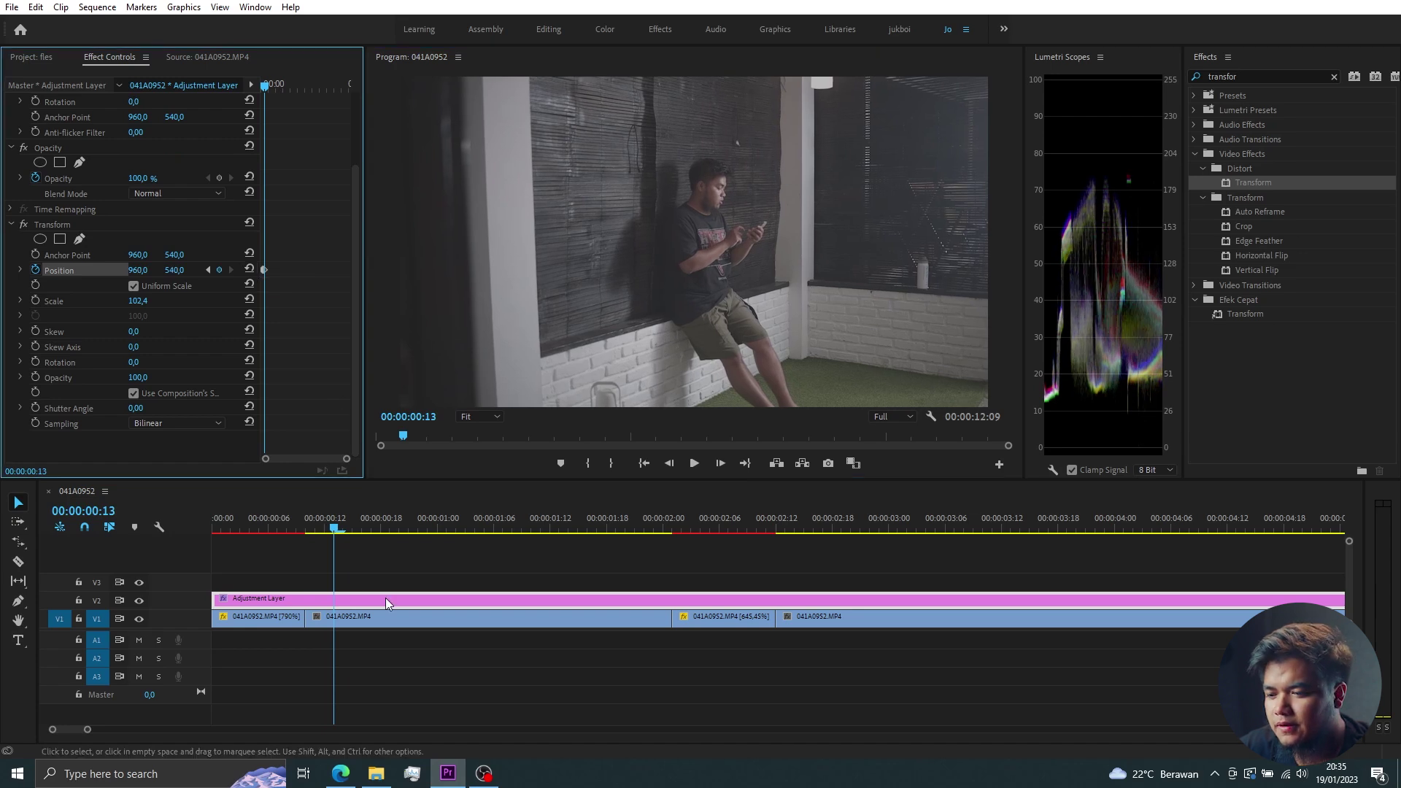
Play back the camera shake a few times and return to the sequence start
{"action": "left_click", "coordinate": [254, 520]}
{"action": "key", "text": "space"}
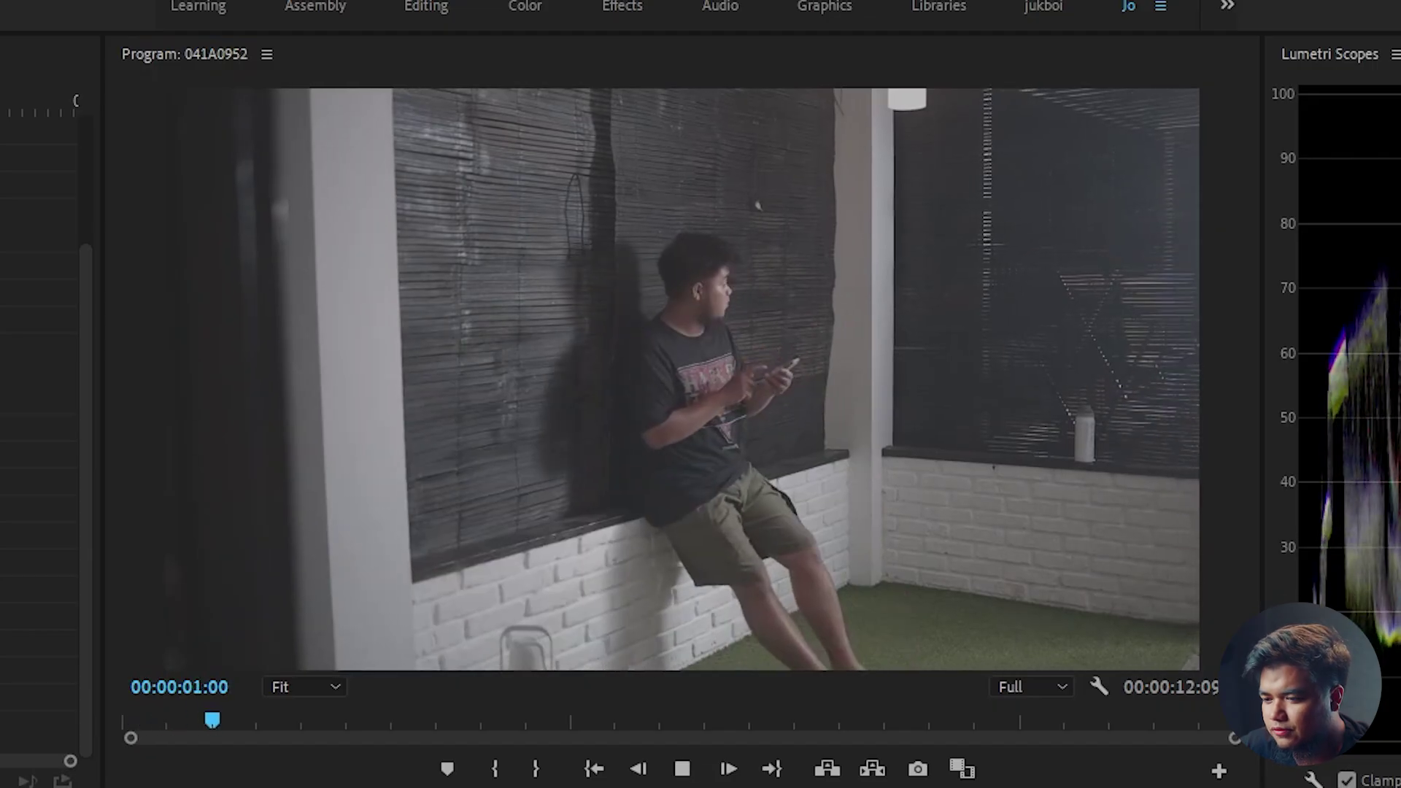
{"action": "left_click", "coordinate": [254, 520]}
{"action": "key", "text": "space"}
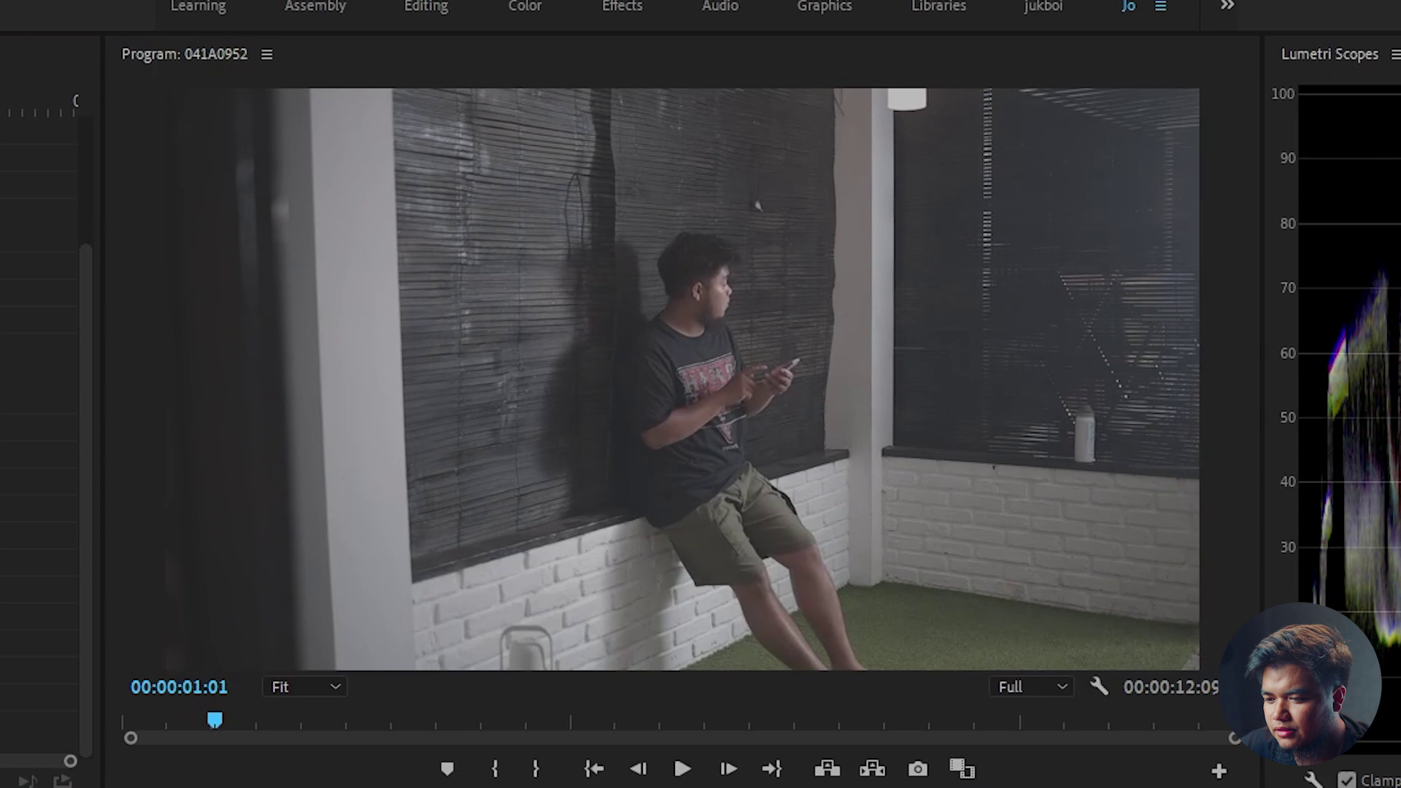
{"action": "key", "text": "space"}
{"action": "key", "text": "space"}
{"action": "key", "text": "space"}
{"action": "key", "text": "Home"}
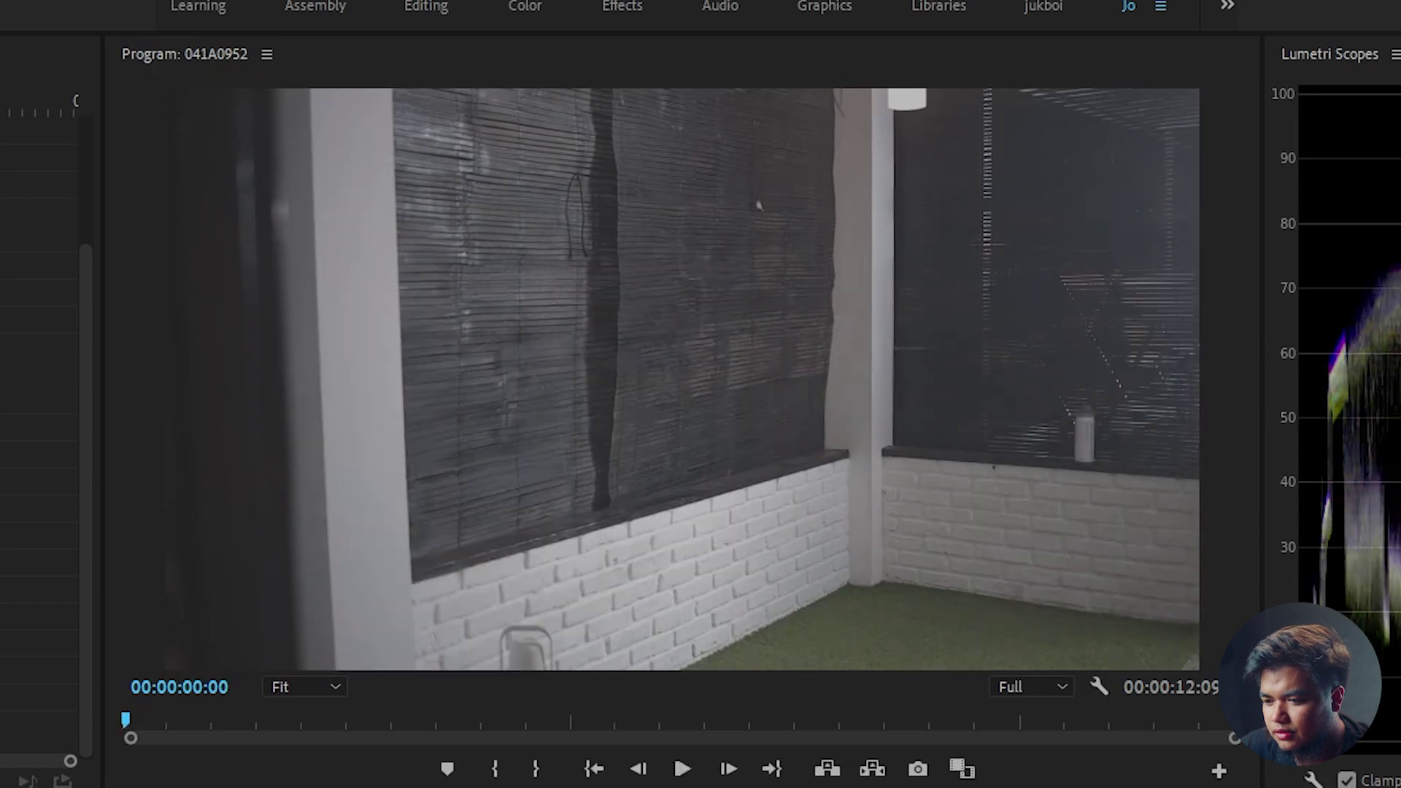
Copy the Transform Position shake keyframes and move toward 00:00:02:07 at the next ramped clip
{"action": "key", "text": "space"}
{"action": "mouse_move", "coordinate": [275, 521]}
{"action": "left_mouse_down"}
{"action": "mouse_move", "coordinate": [311, 521]}
{"action": "mouse_move", "coordinate": [299, 519]}
{"action": "left_mouse_up"}
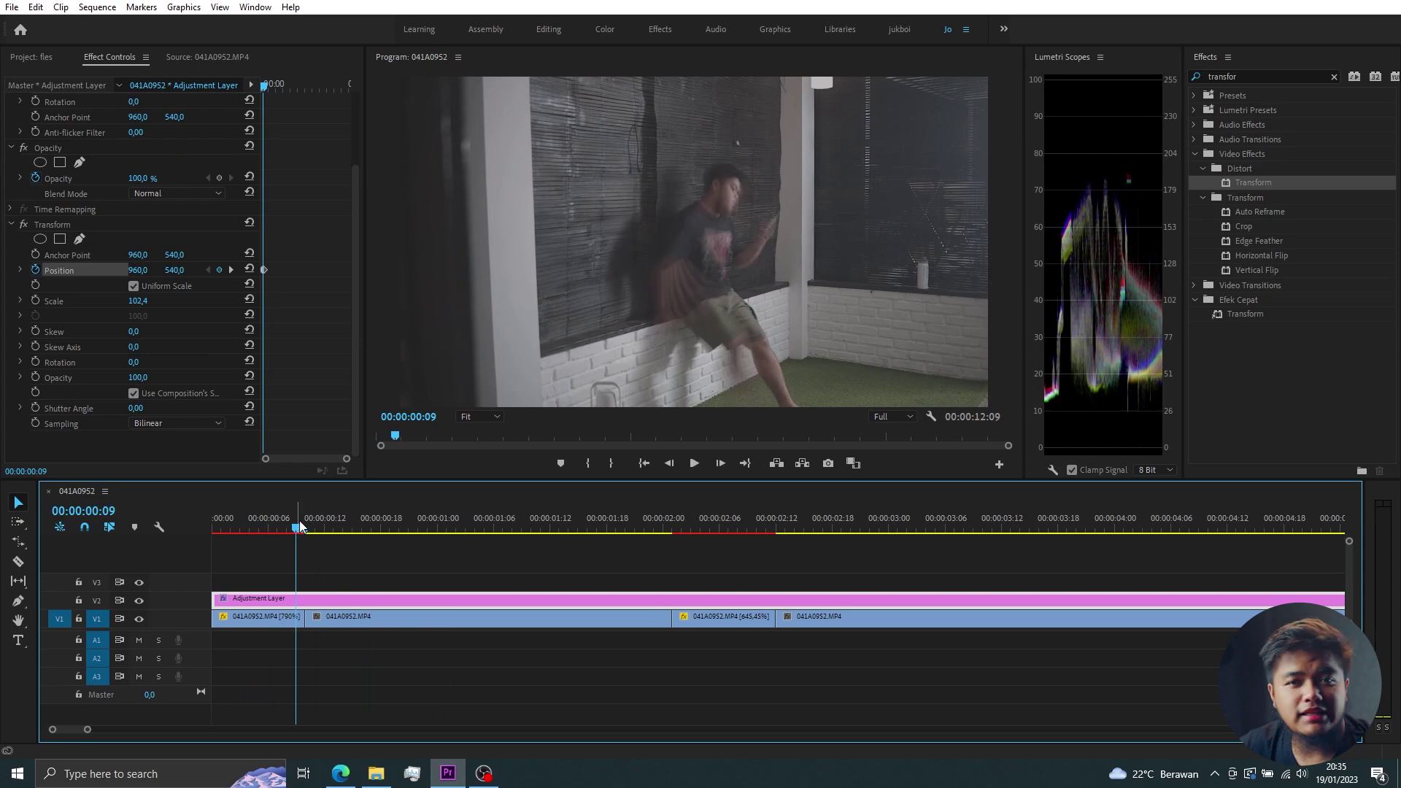
{"action": "left_click_drag", "start_coordinate": [346, 459], "coordinate": [335, 468]}
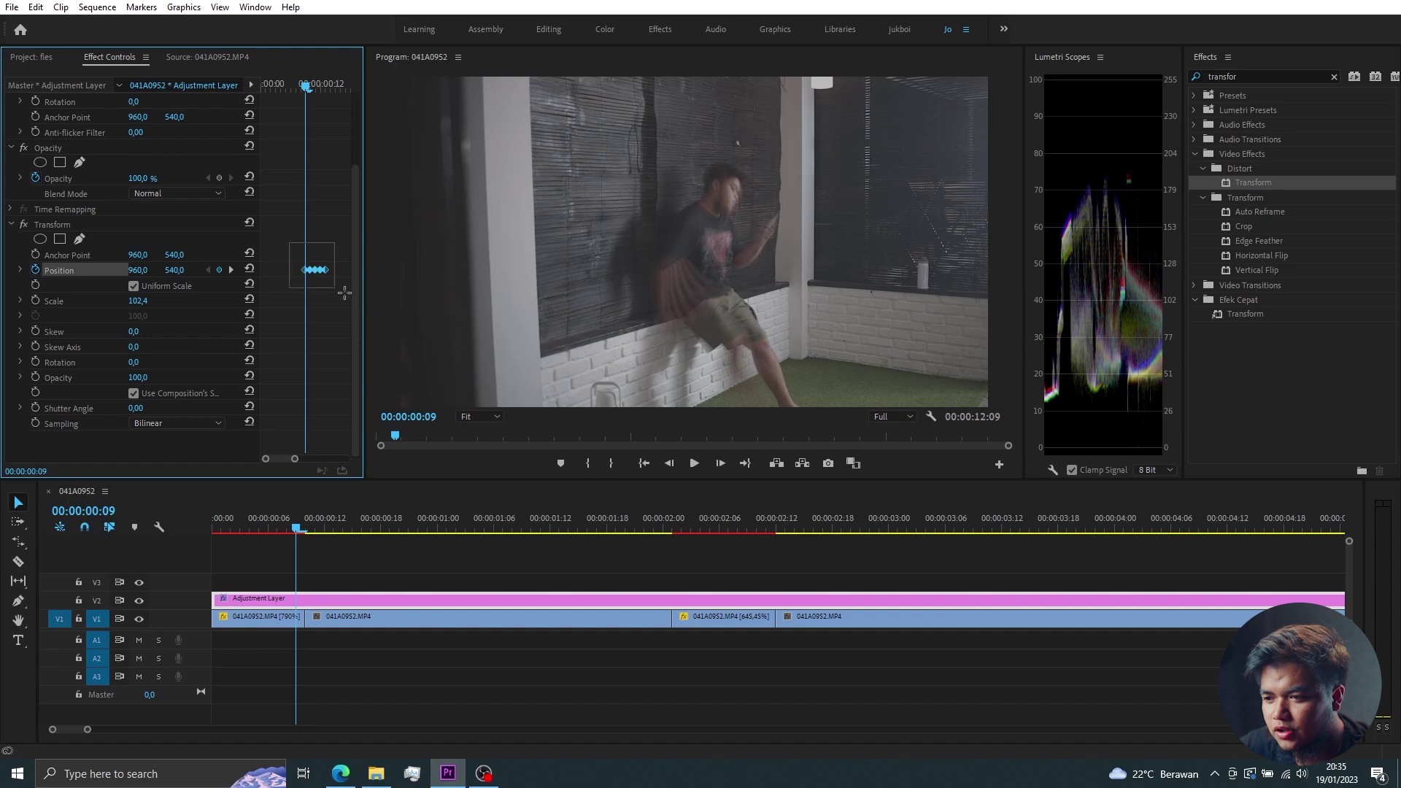
{"action": "left_click_drag", "start_coordinate": [353, 298], "coordinate": [355, 300]}
{"action": "key", "text": "ctrl+c"}
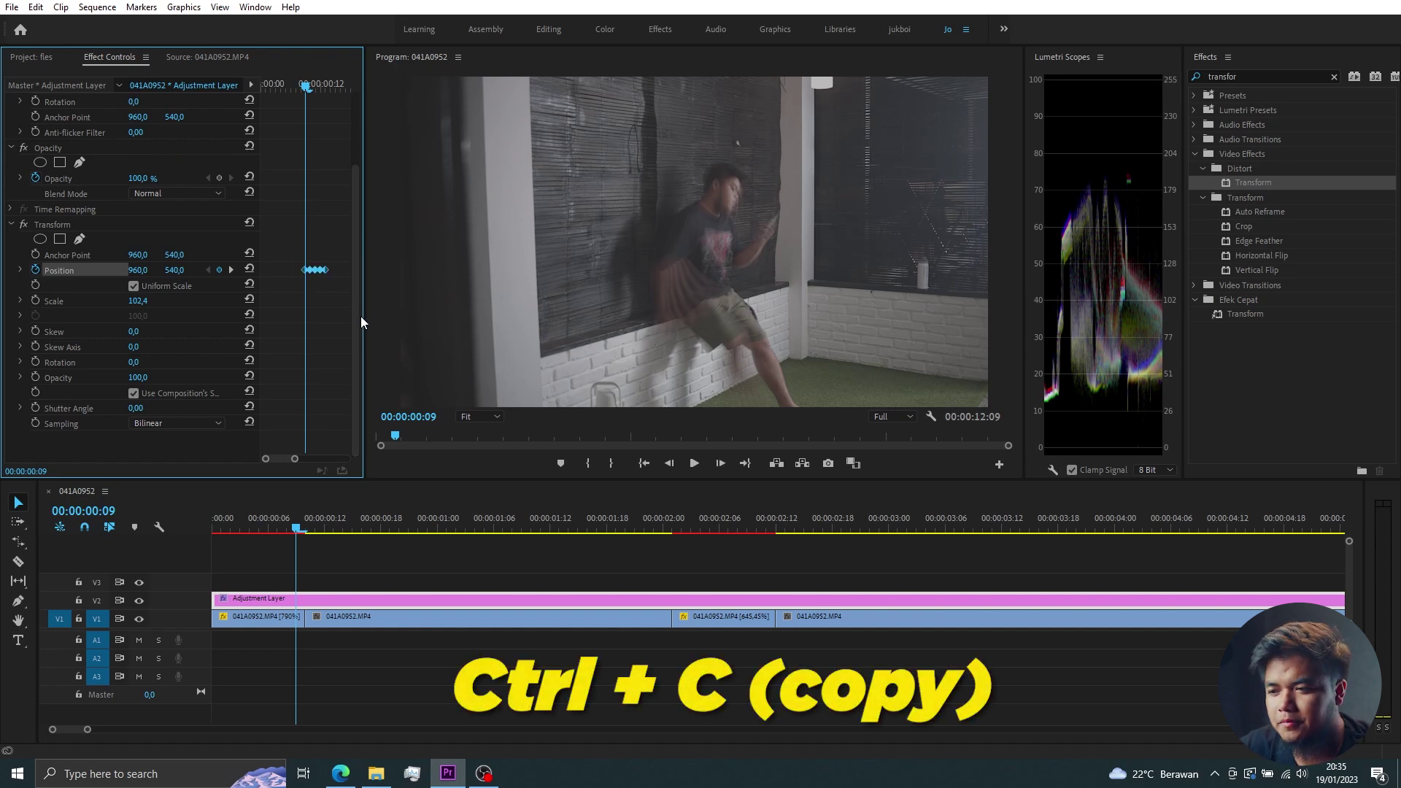
{"action": "mouse_move", "coordinate": [437, 524]}
{"action": "left_mouse_down"}
{"action": "mouse_move", "coordinate": [626, 527]}
{"action": "mouse_move", "coordinate": [730, 547]}
{"action": "left_mouse_up"}
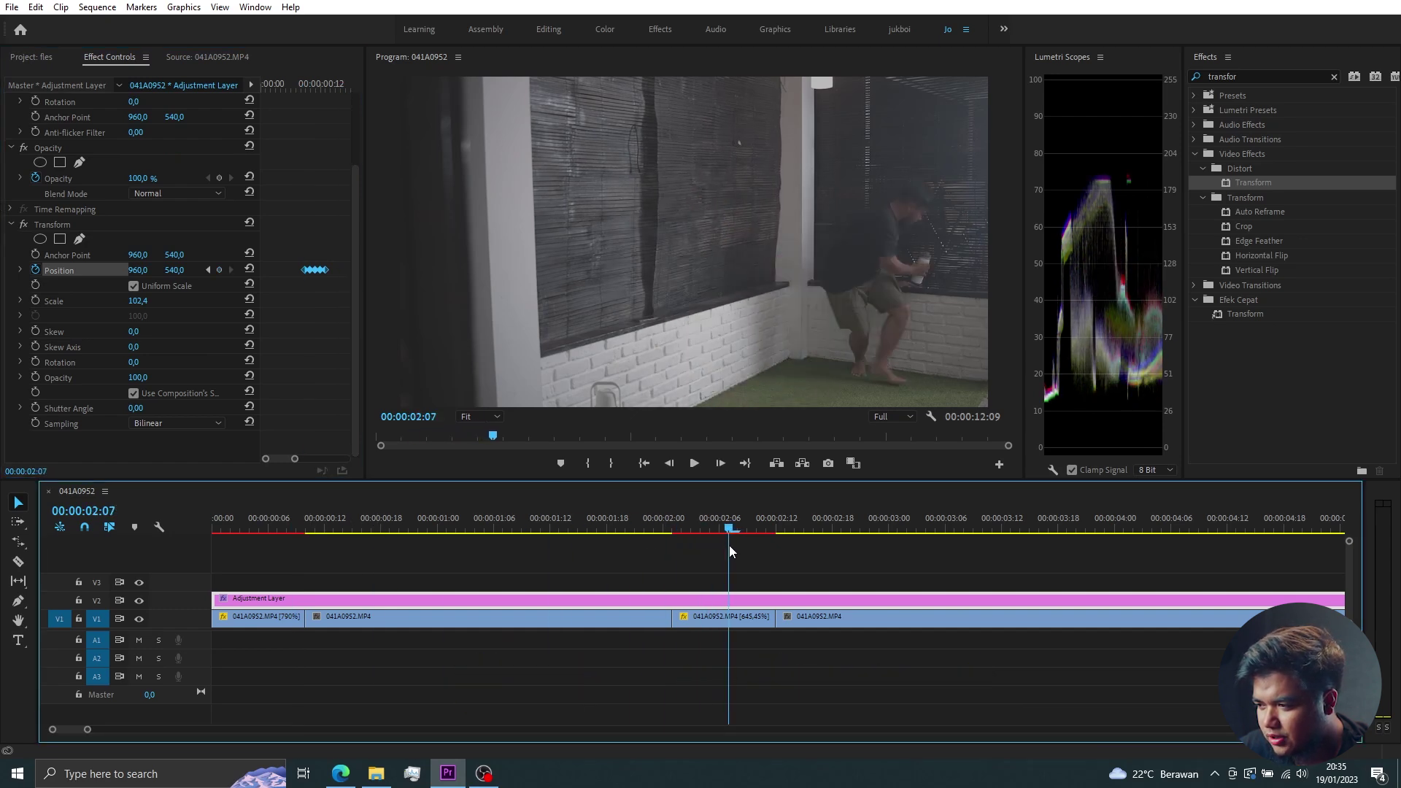
Paste the shake keyframes at 00:00:02:08, then copy the selected keyframes again
{"action": "left_click_drag", "start_coordinate": [733, 545], "coordinate": [739, 546]}
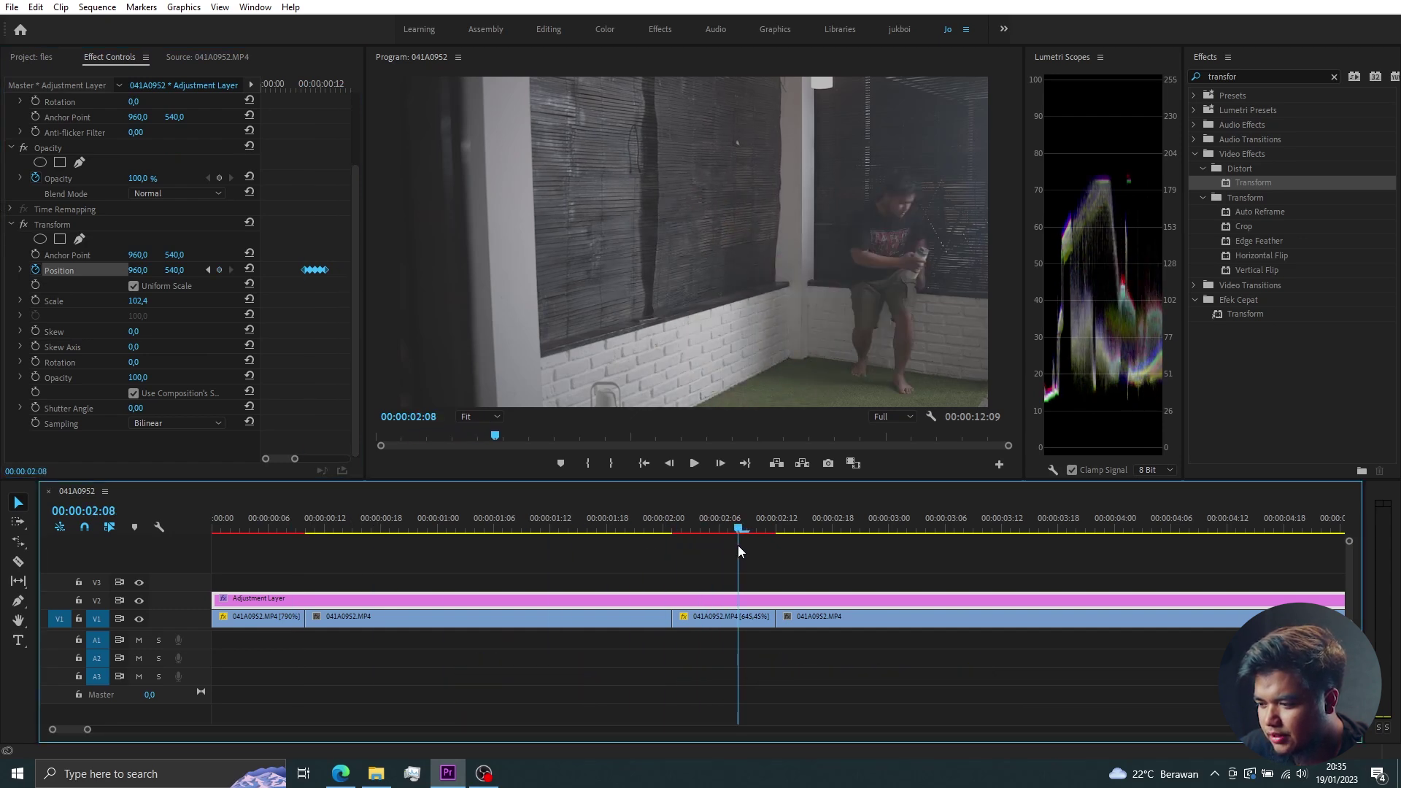
{"action": "left_click", "coordinate": [300, 463]}
{"action": "key", "text": "ctrl+v"}
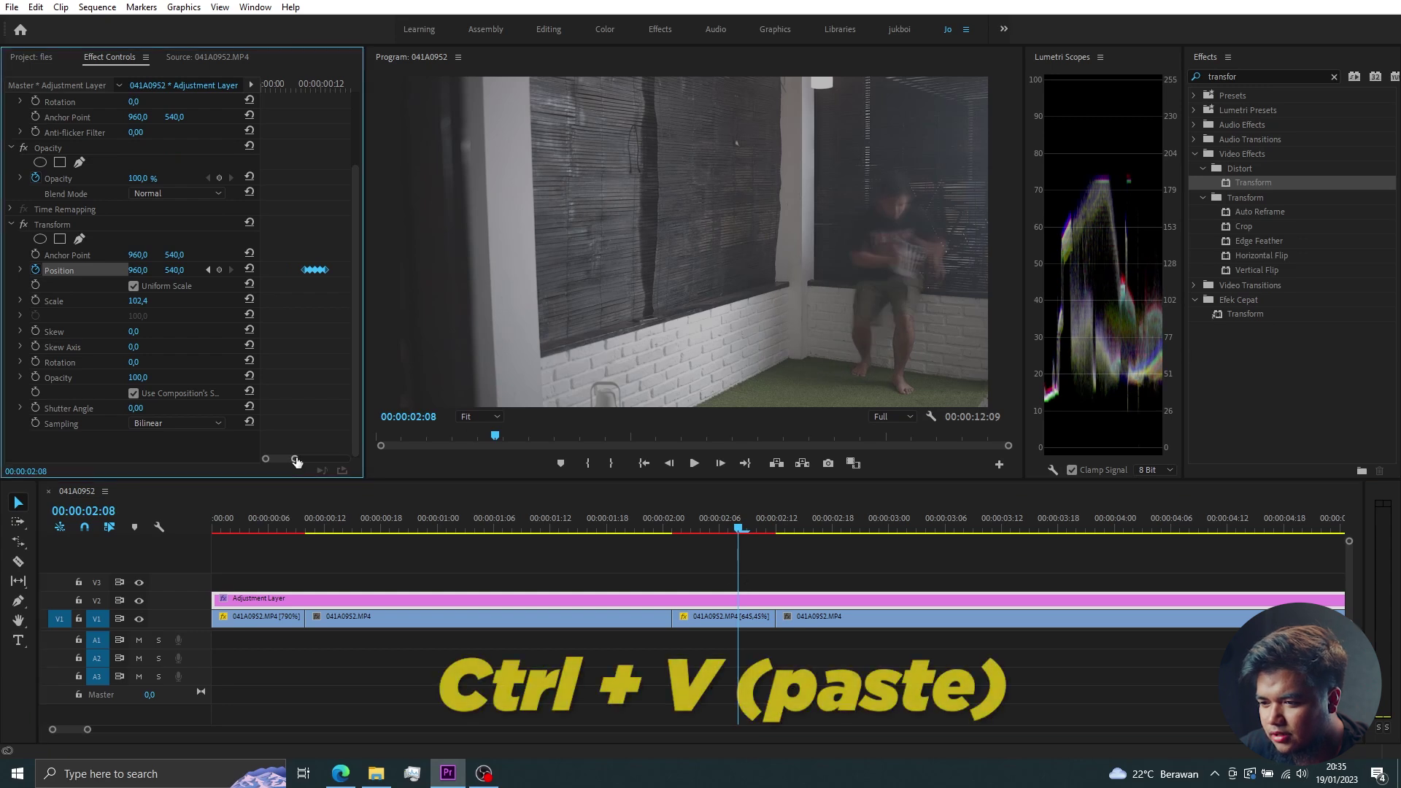
{"action": "scroll", "coordinate": [345, 467], "scroll_direction": "up", "scroll_amount": 2}
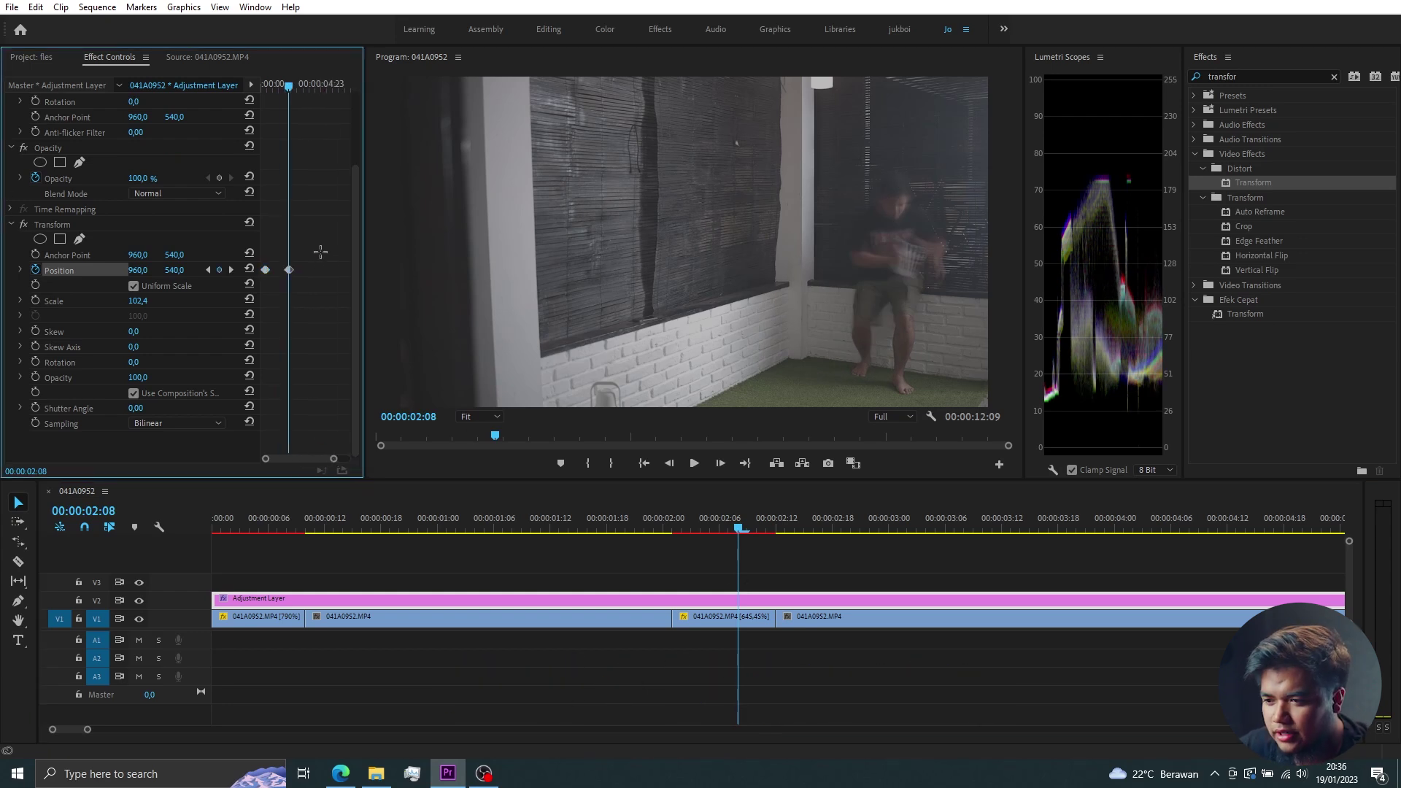
{"action": "key", "text": "ctrl+c"}
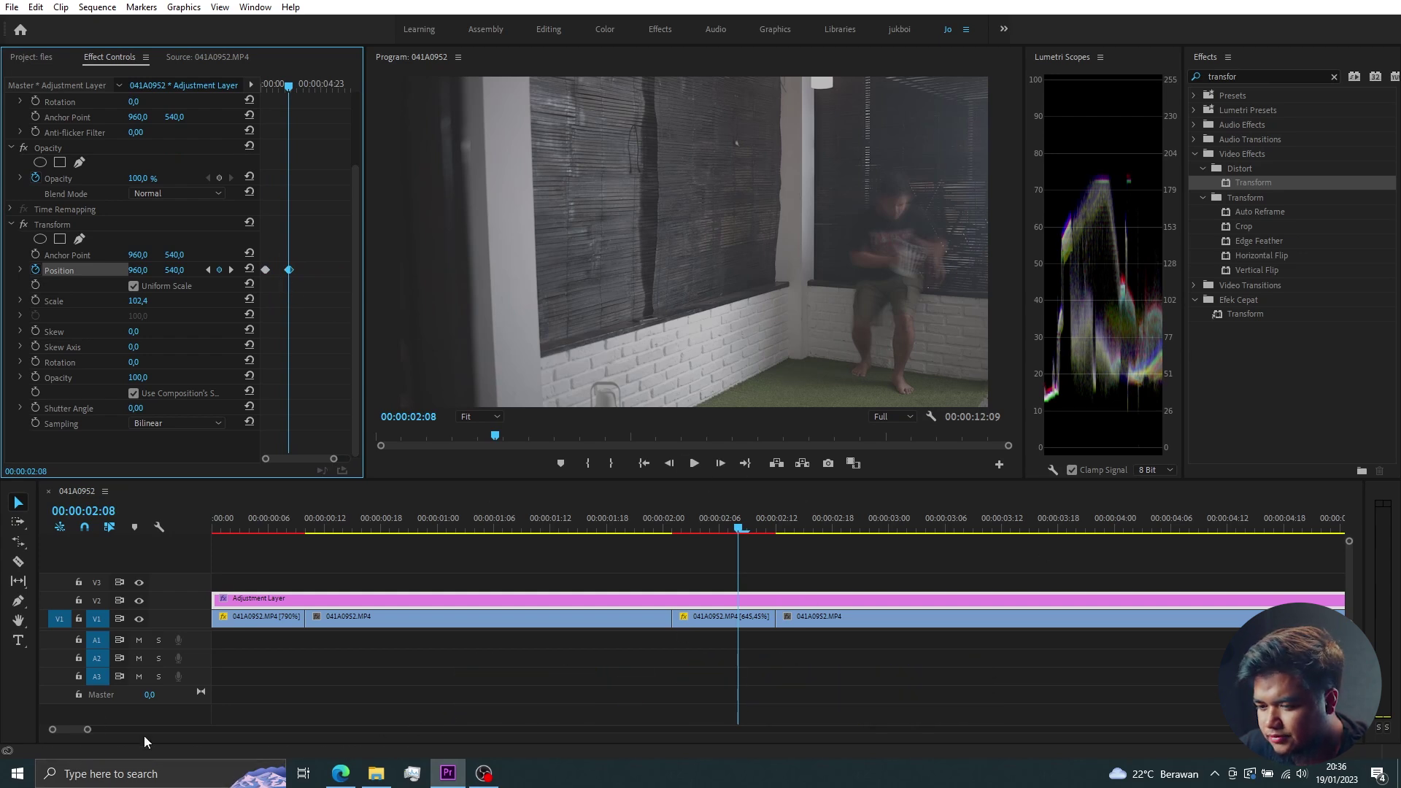
Paste the copied Position keyframe at 00:00:06:16 and view all Position keyframes
{"action": "left_click_drag", "start_coordinate": [86, 729], "coordinate": [136, 729]}
{"action": "left_click_drag", "start_coordinate": [695, 527], "coordinate": [725, 532]}
{"action": "left_click_drag", "start_coordinate": [728, 534], "coordinate": [734, 534]}
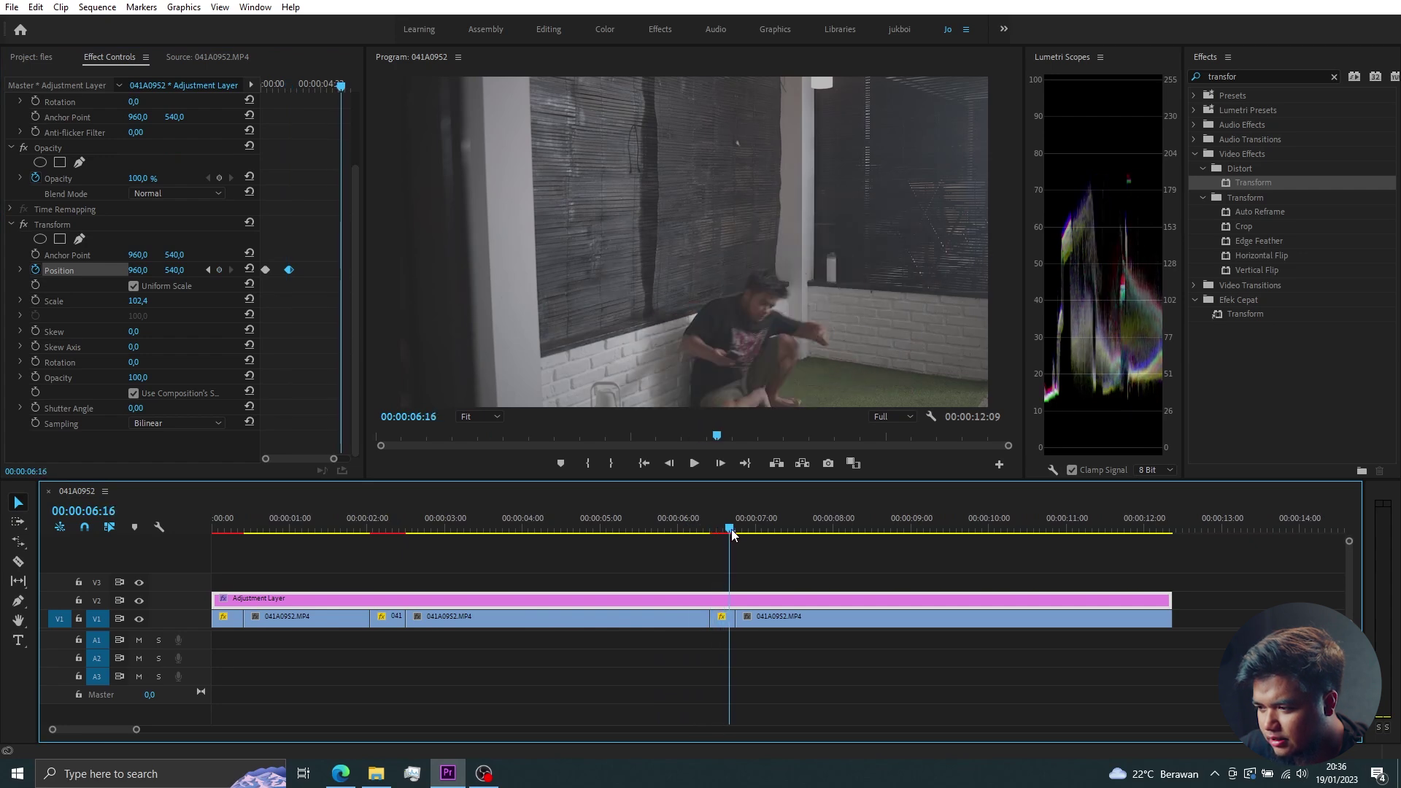
{"action": "key", "text": "ctrl+v"}
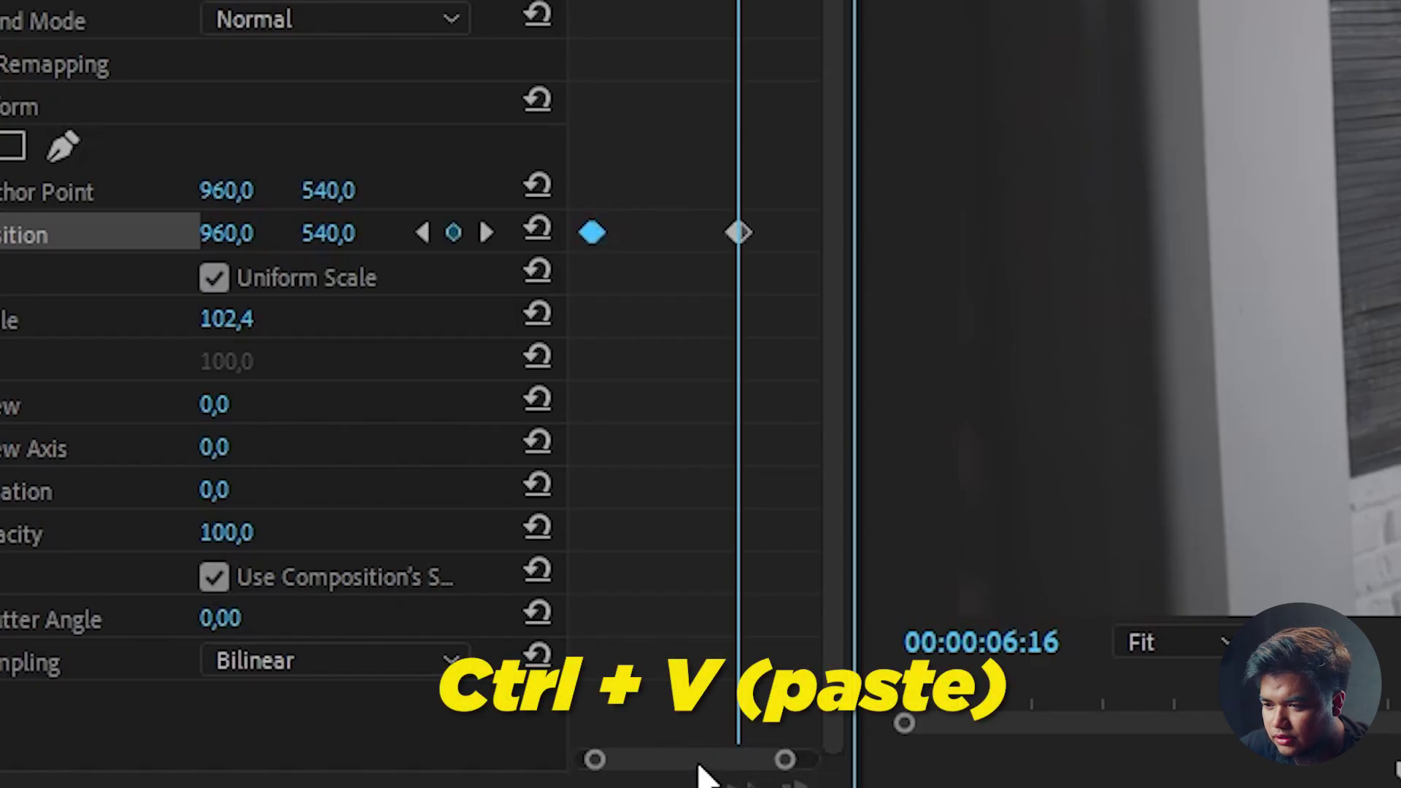
{"action": "left_click_drag", "start_coordinate": [304, 248], "coordinate": [343, 298]}
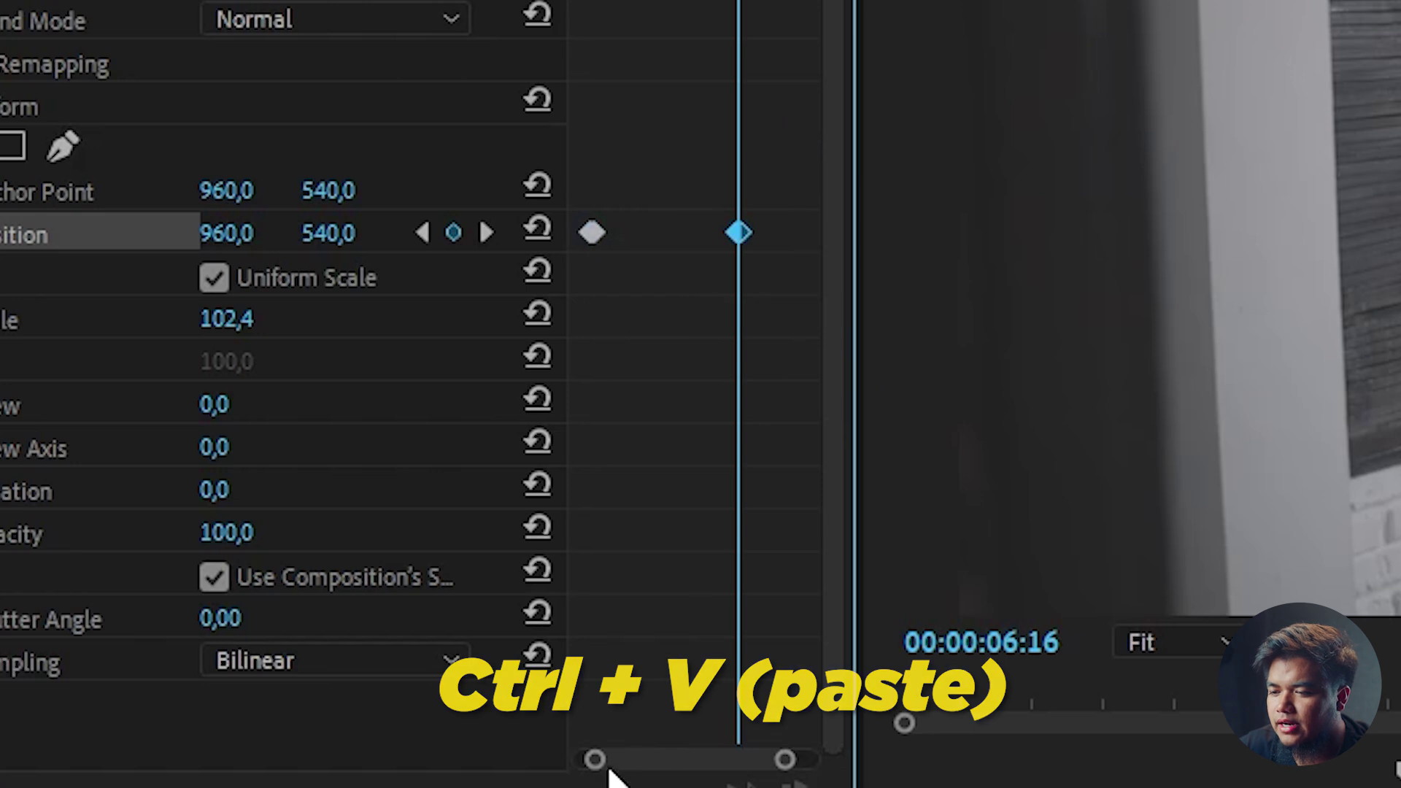
{"action": "left_click_drag", "start_coordinate": [595, 759], "coordinate": [494, 766]}
Preview the sequence from the start to check the shake, then return to the beginning
{"action": "key", "text": "Home"}
{"action": "key", "text": "space"}
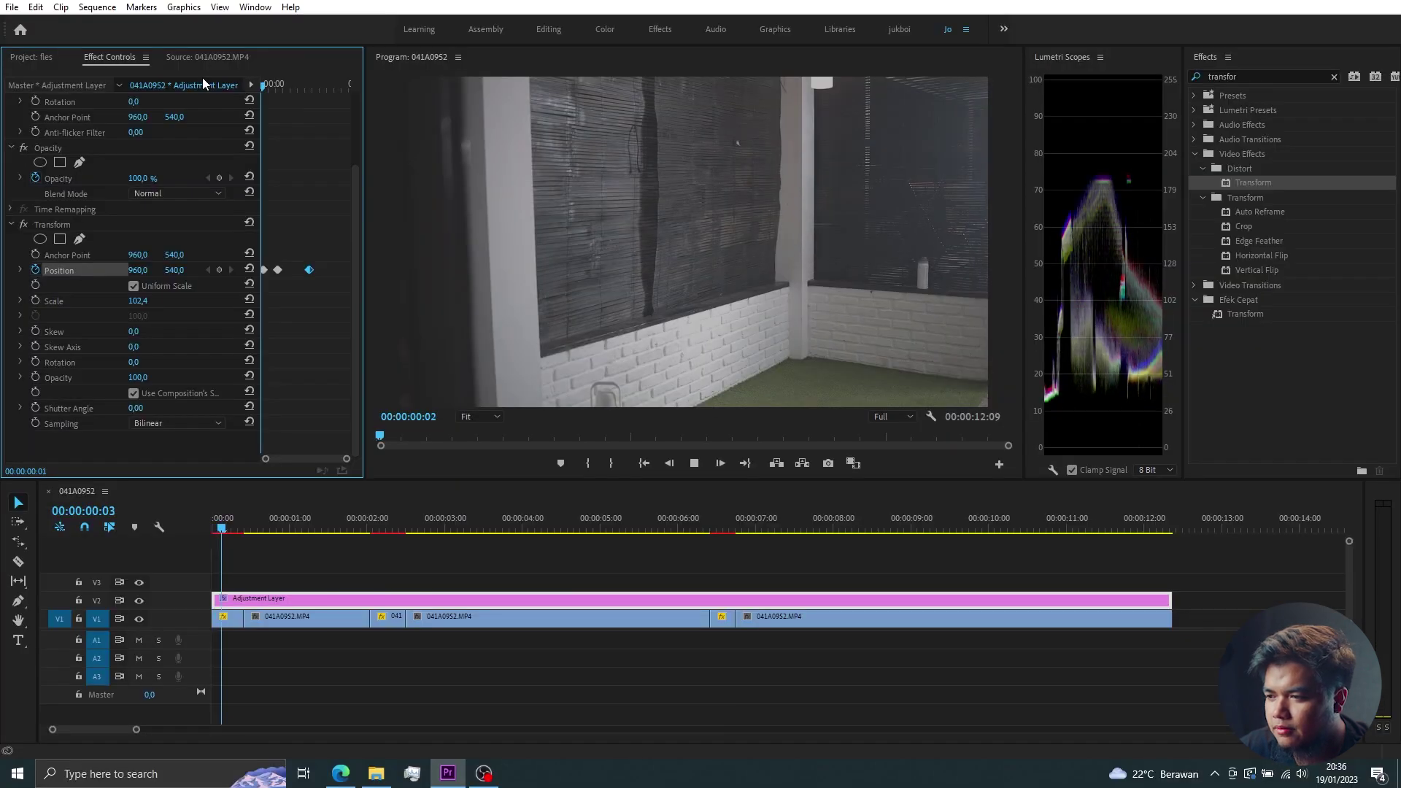
{"action": "key", "text": "space"}
{"action": "key", "text": "Home"}
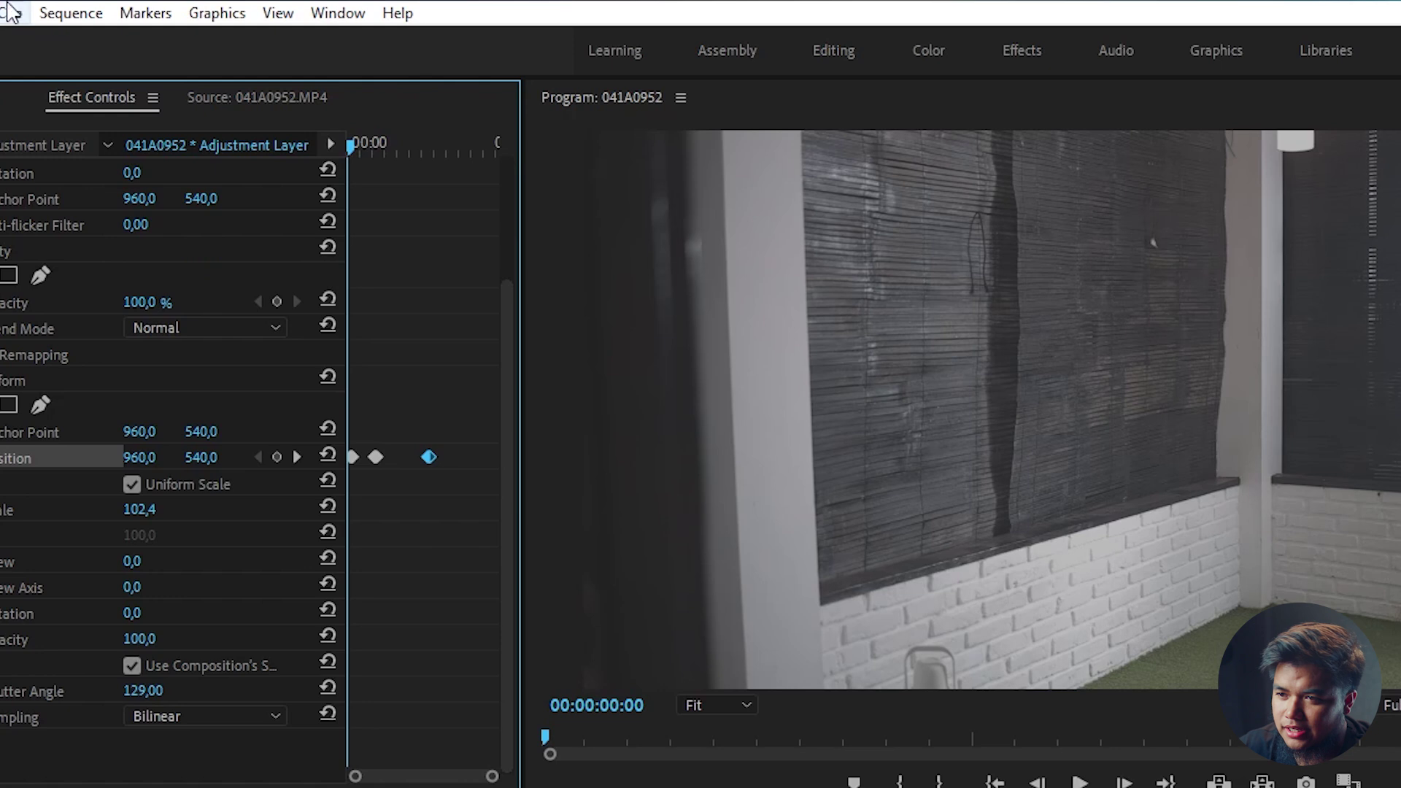
Render Effects In to Out for the sequence and play past seven seconds to check the shake
{"action": "left_click", "coordinate": [88, 8]}
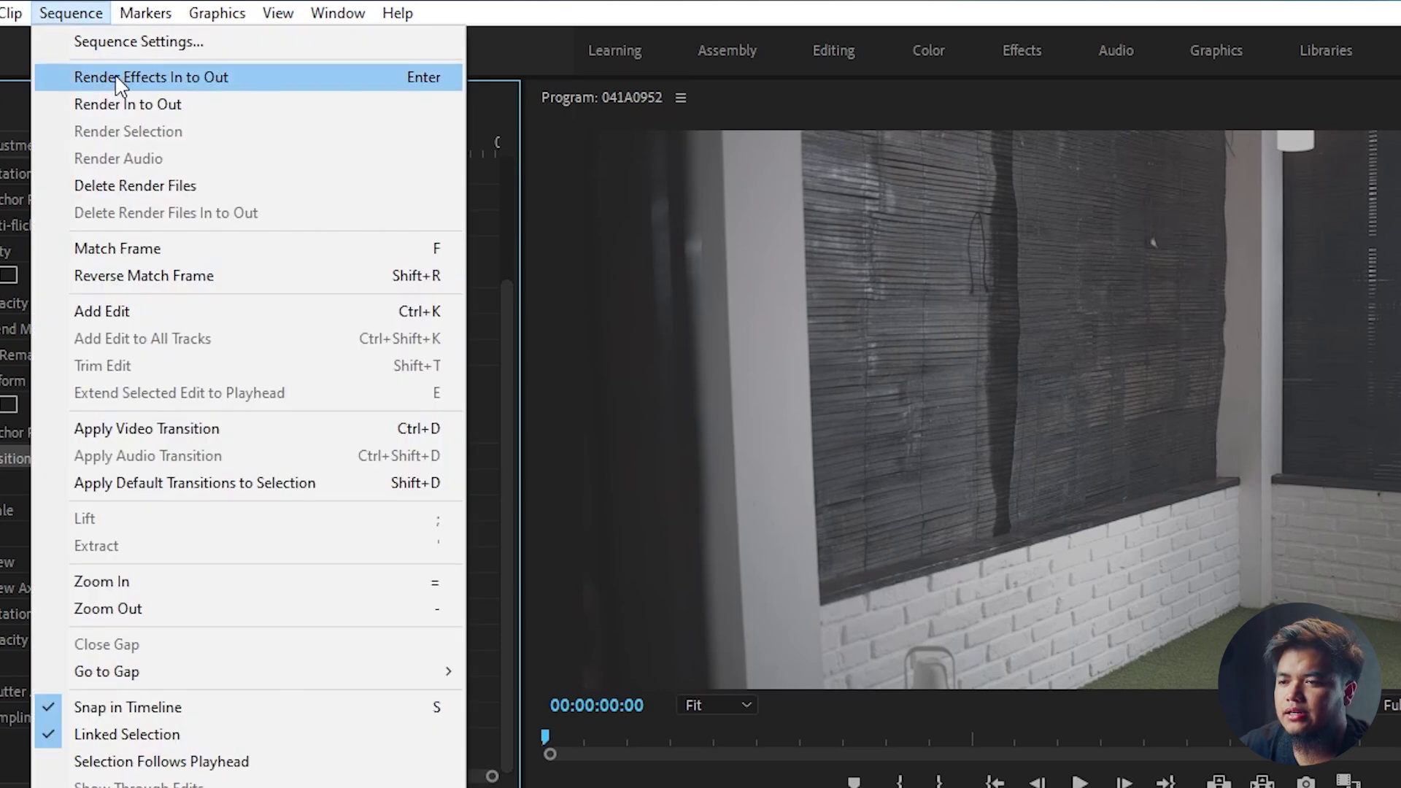
{"action": "left_click", "coordinate": [109, 77]}
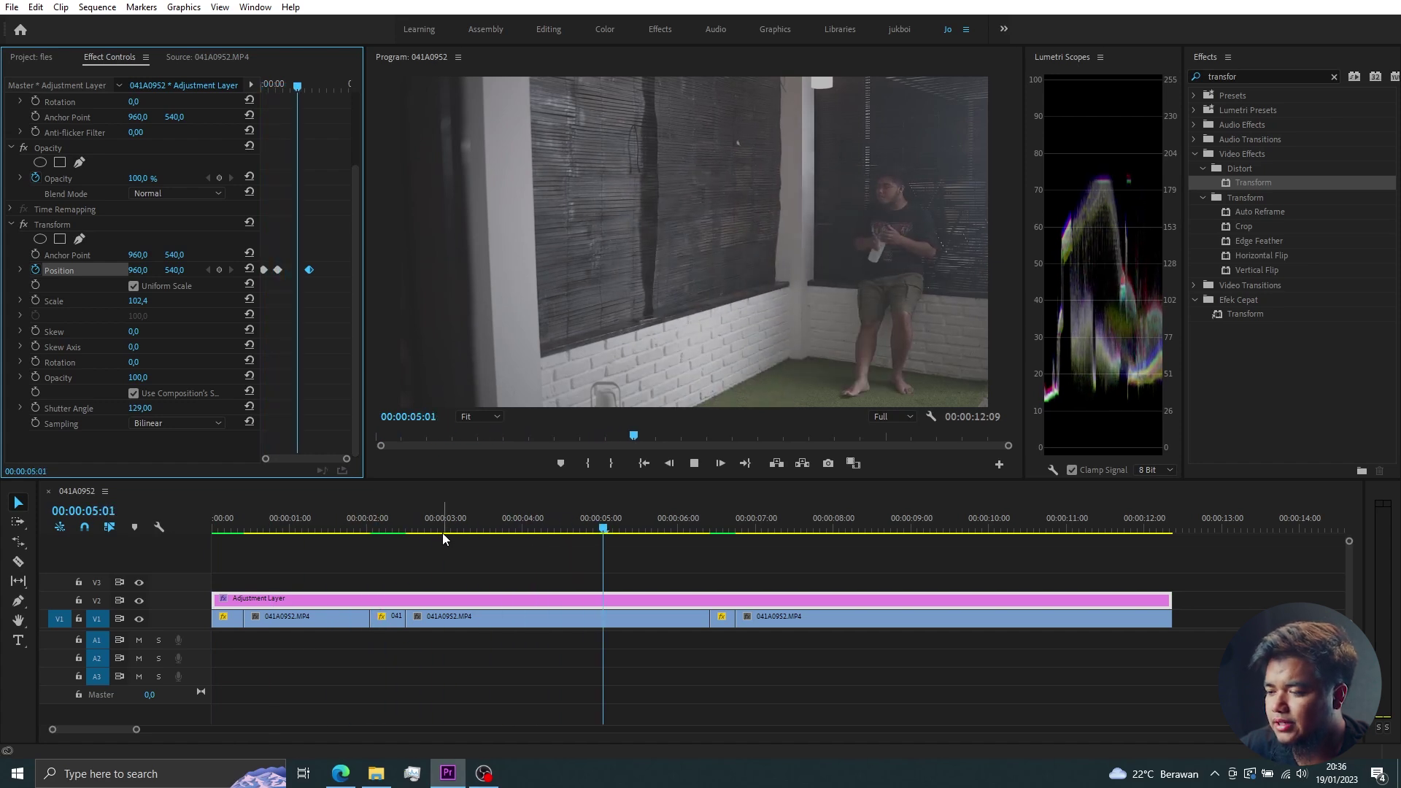
{"action": "scroll", "coordinate": [464, 544], "scroll_direction": "down", "scroll_amount": 1}
{"action": "key", "text": "space"}
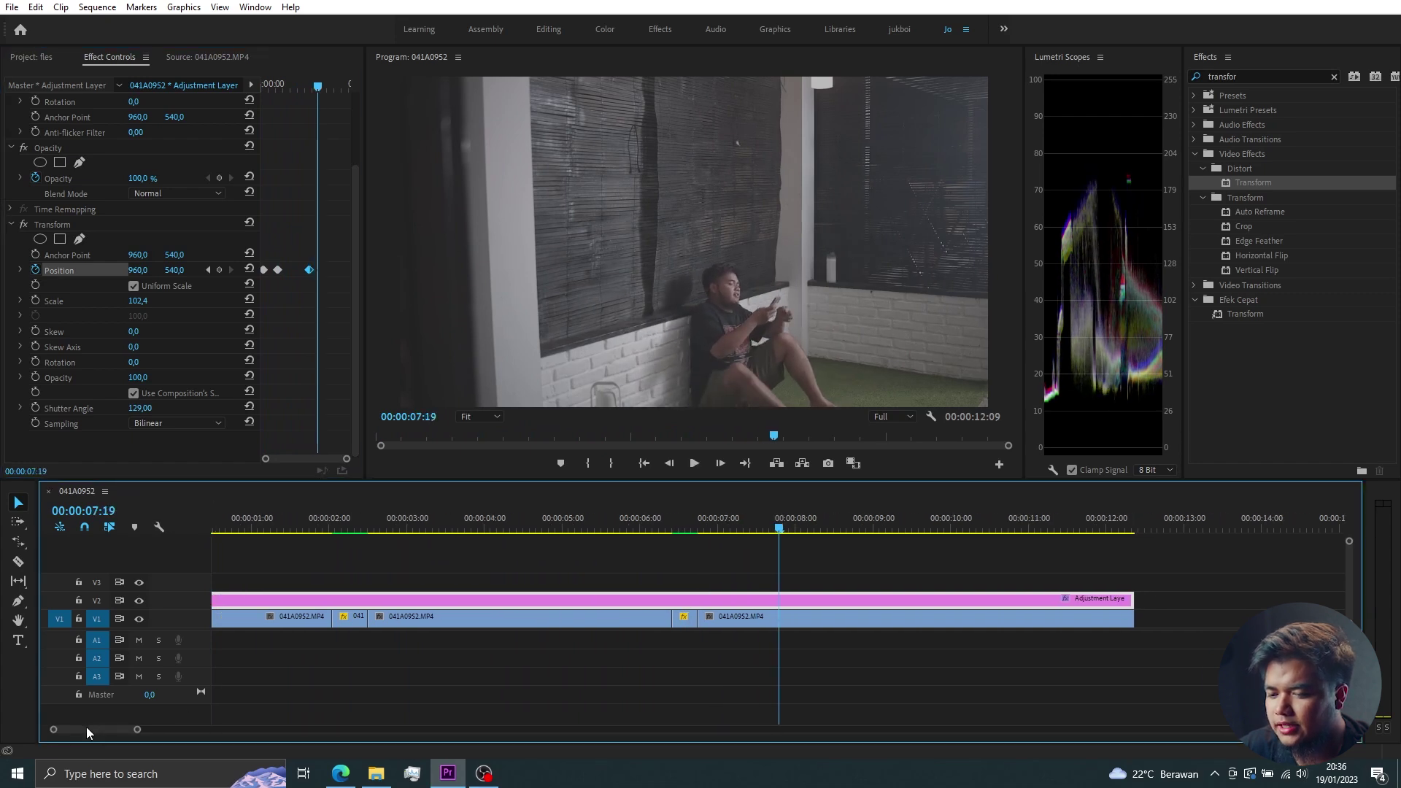
Place a Run In whoosh sound at the start of track A1 and trim its head
{"action": "key", "text": "Home"}
{"action": "left_click", "coordinate": [30, 58]}
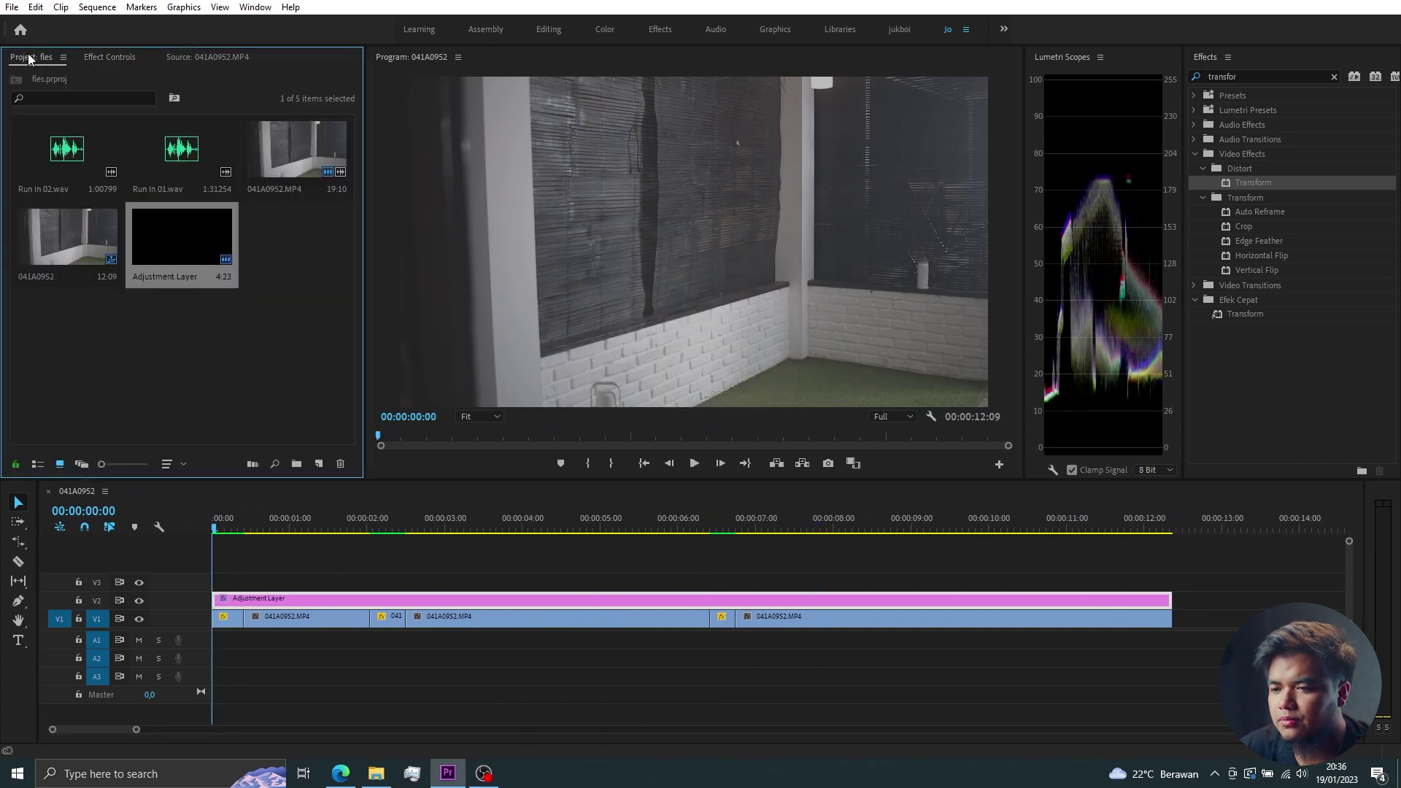
{"action": "left_click", "coordinate": [57, 163]}
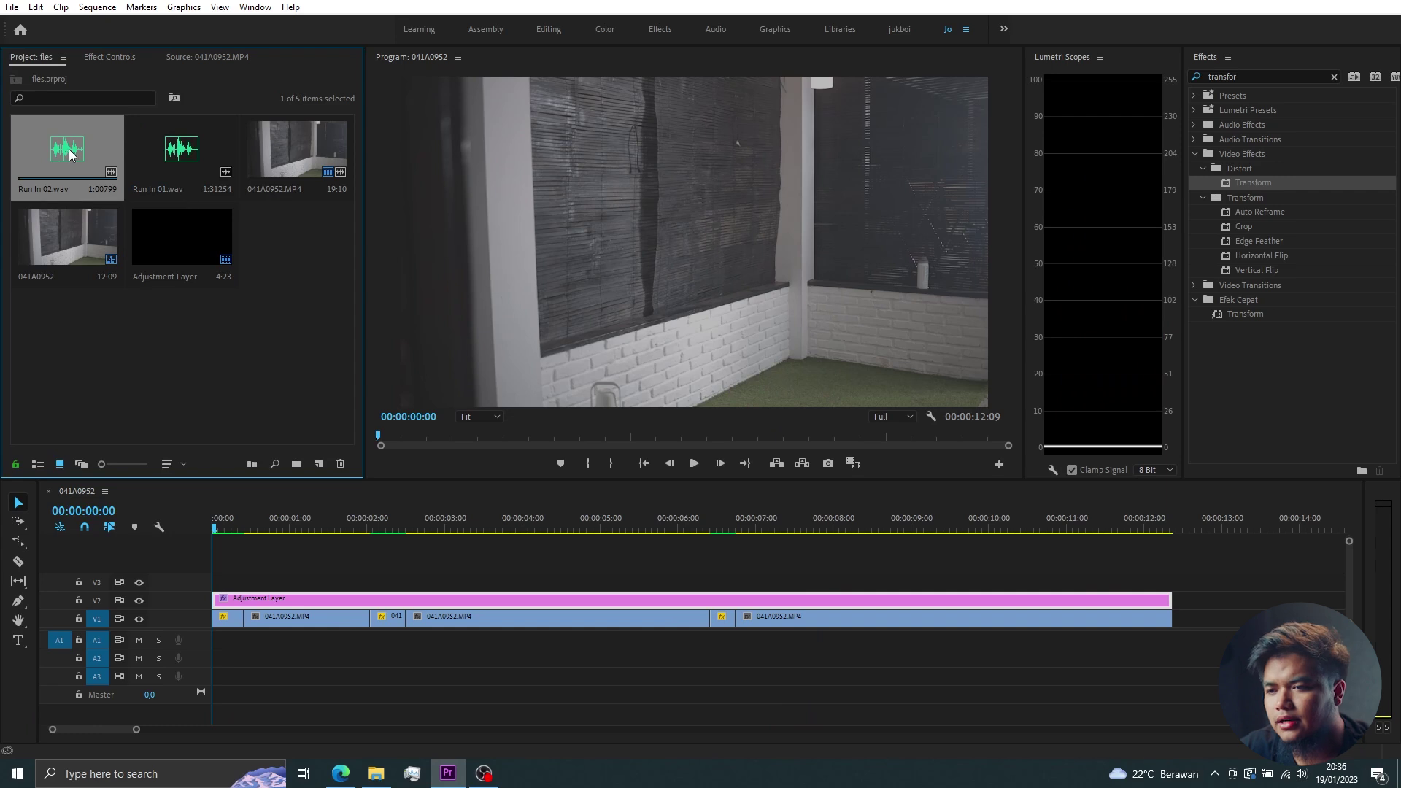
{"action": "left_click", "coordinate": [170, 160]}
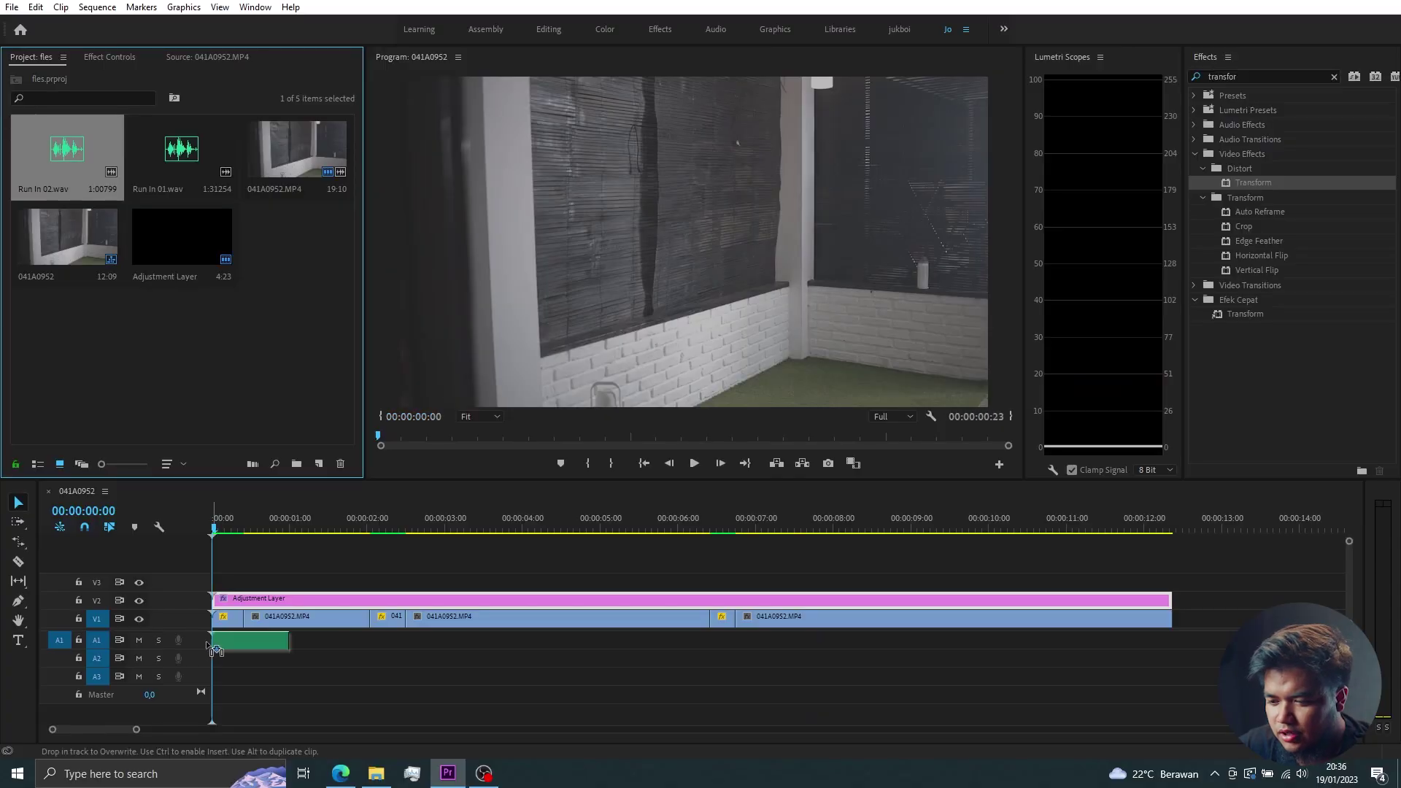
{"action": "left_click_drag", "start_coordinate": [216, 649], "coordinate": [221, 643]}
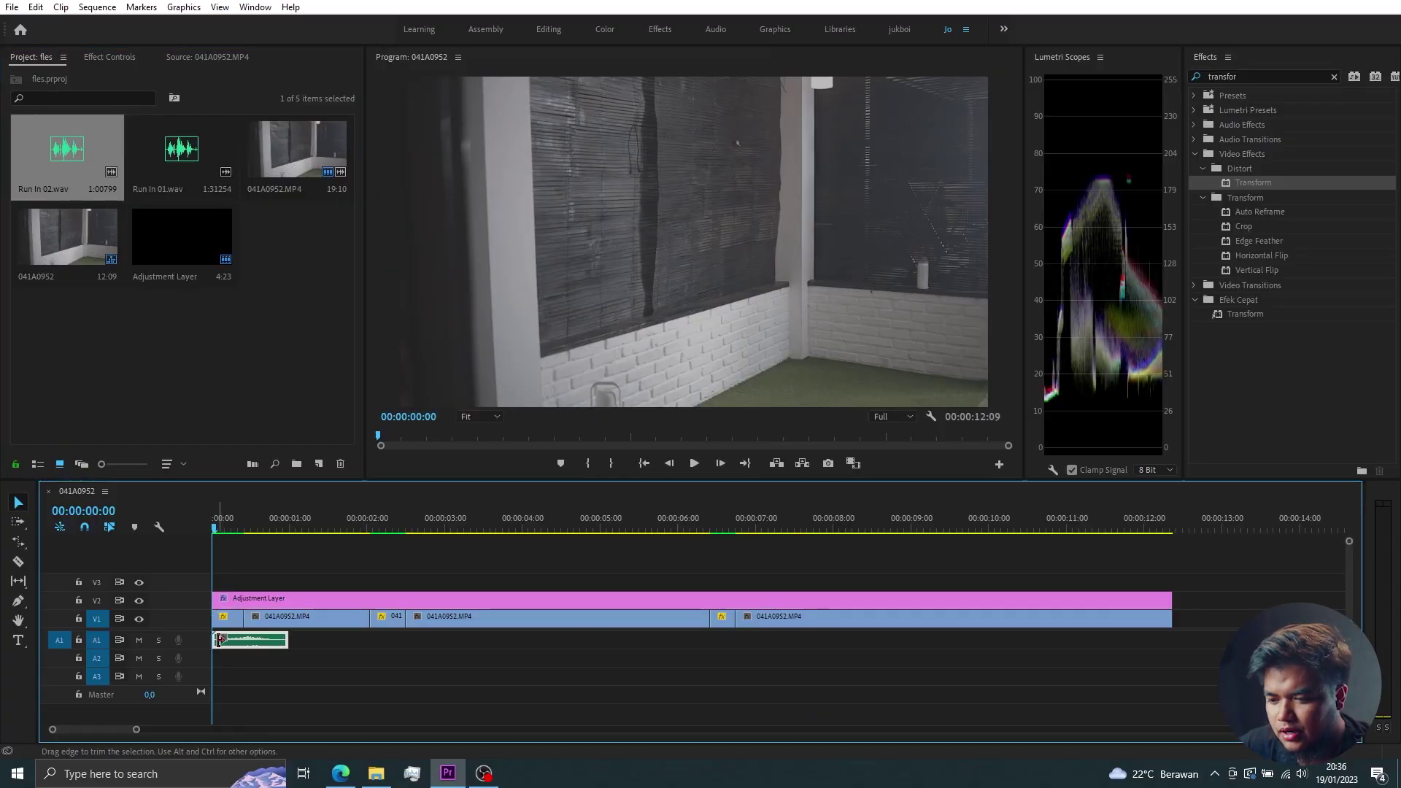
{"action": "left_click_drag", "start_coordinate": [236, 641], "coordinate": [232, 642]}
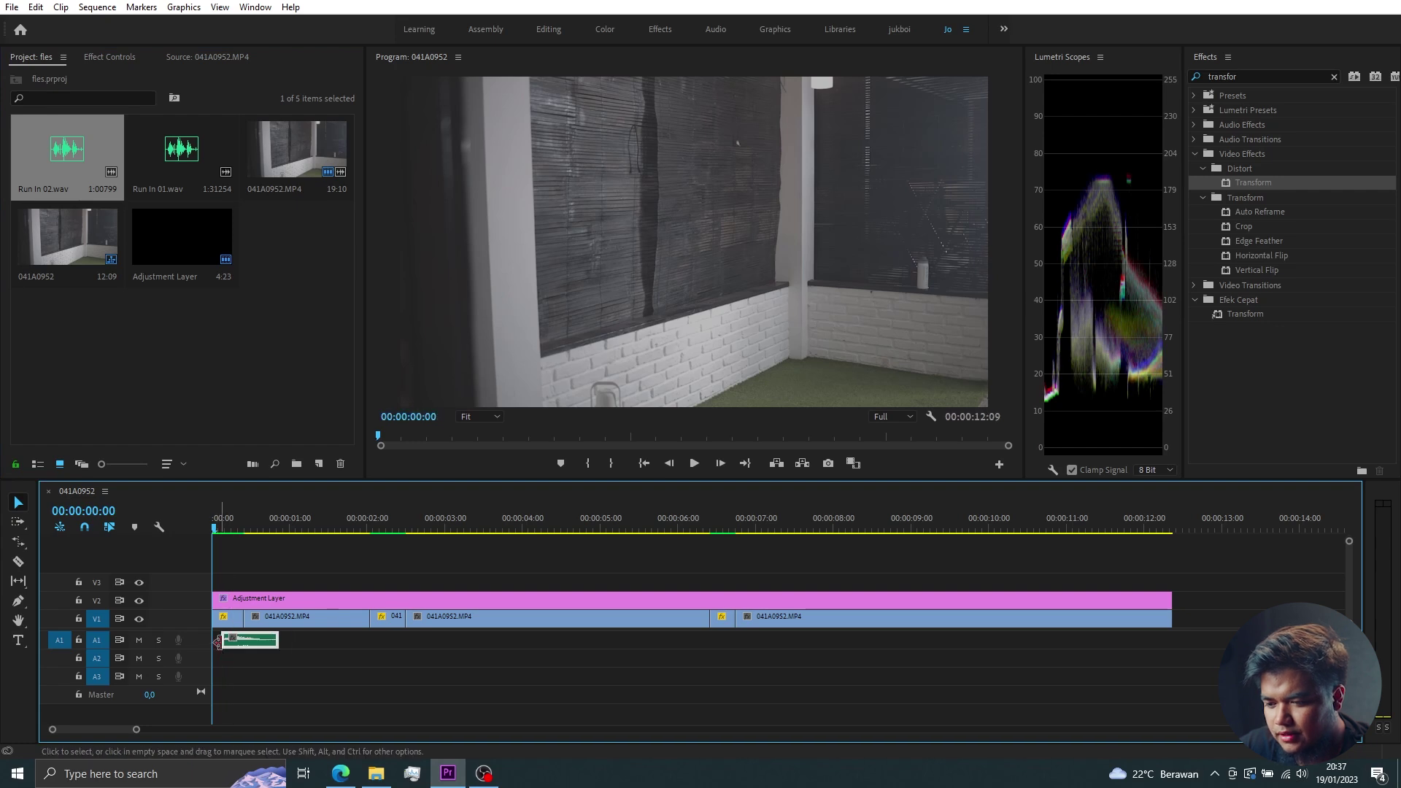
Preview the whoosh, then undo and restore the earlier A1 clip layout
{"action": "key", "text": "space"}
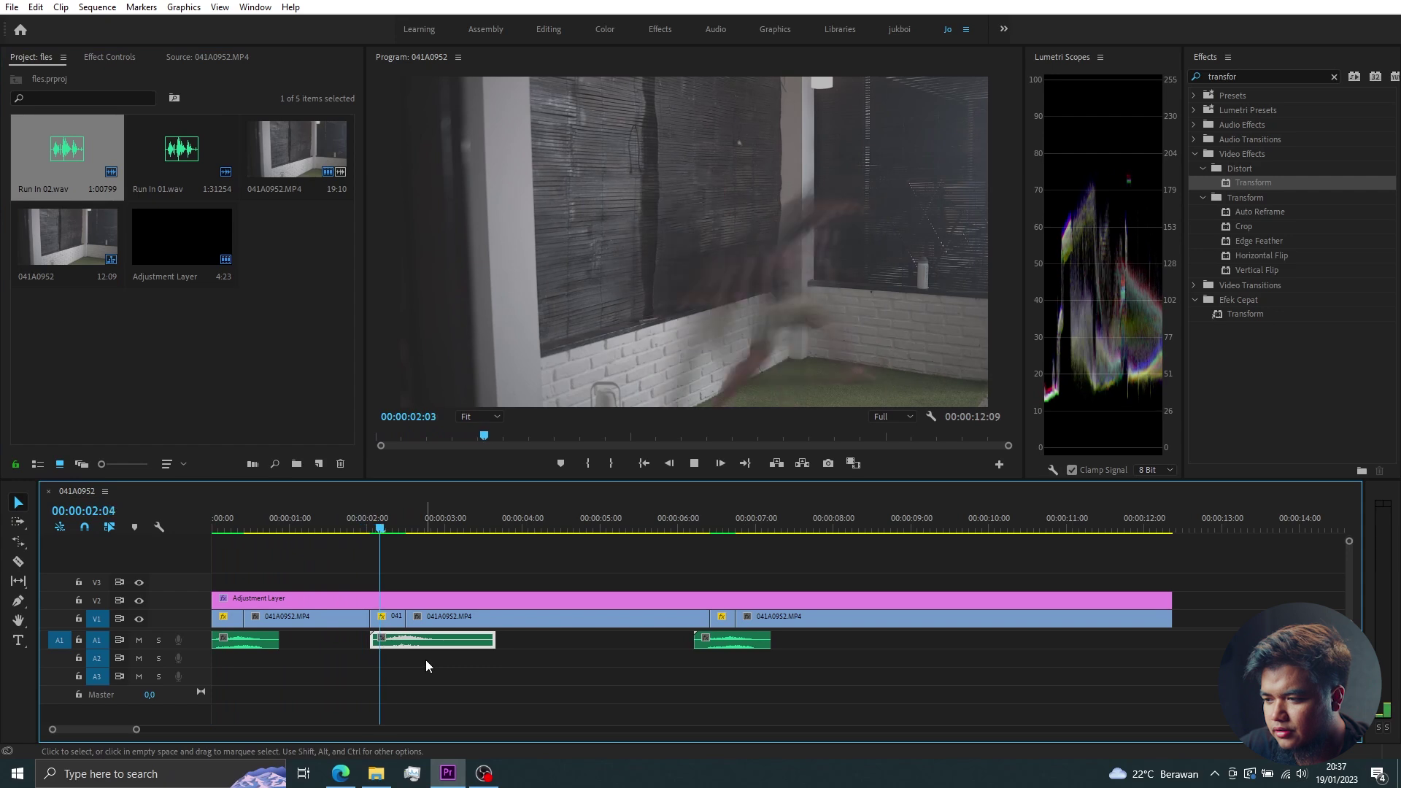
{"action": "key", "text": "ctrl+z"}
{"action": "left_click_drag", "start_coordinate": [247, 513], "coordinate": [174, 514]}
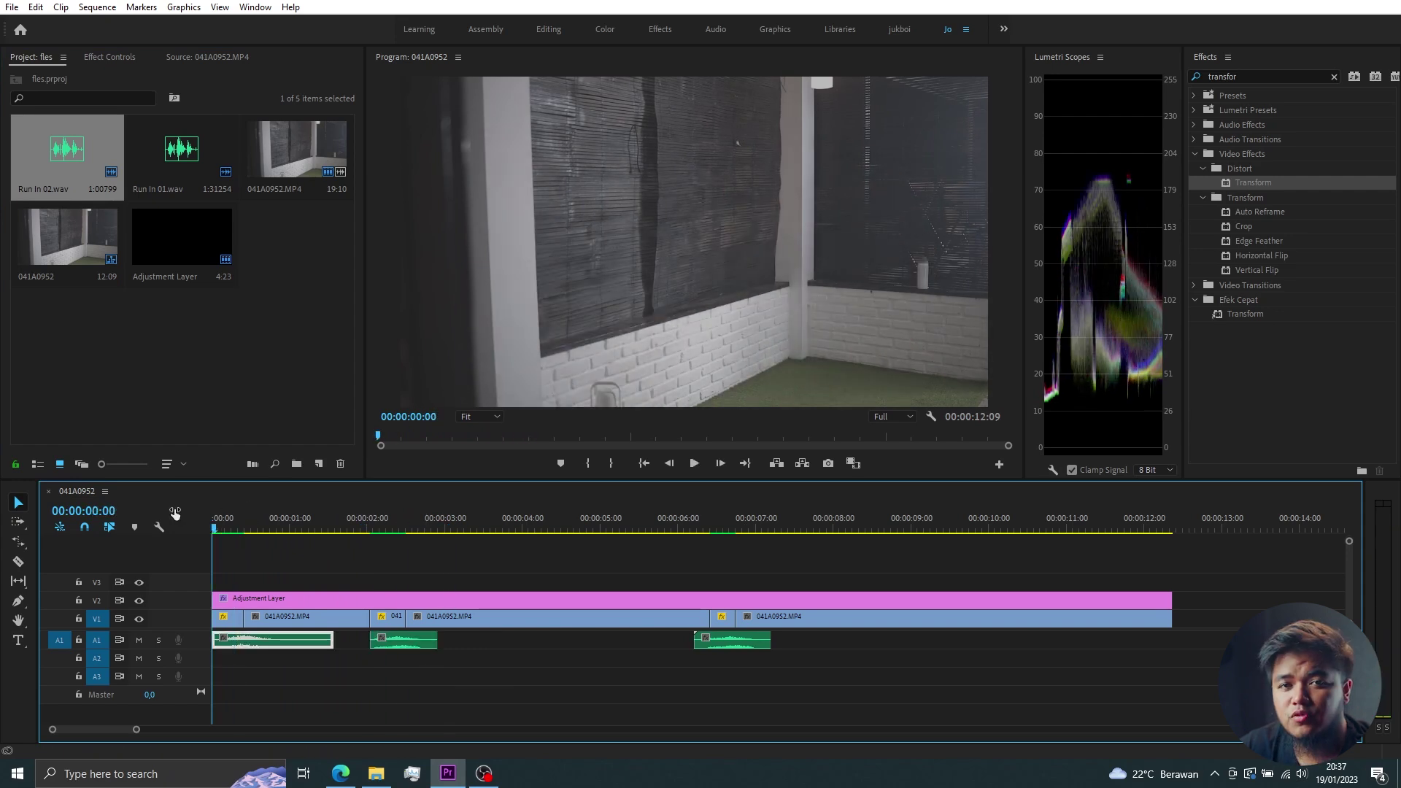
Play back the sequence to hear the whoosh sounds at the speed-ramp points
{"action": "key", "text": "space"}
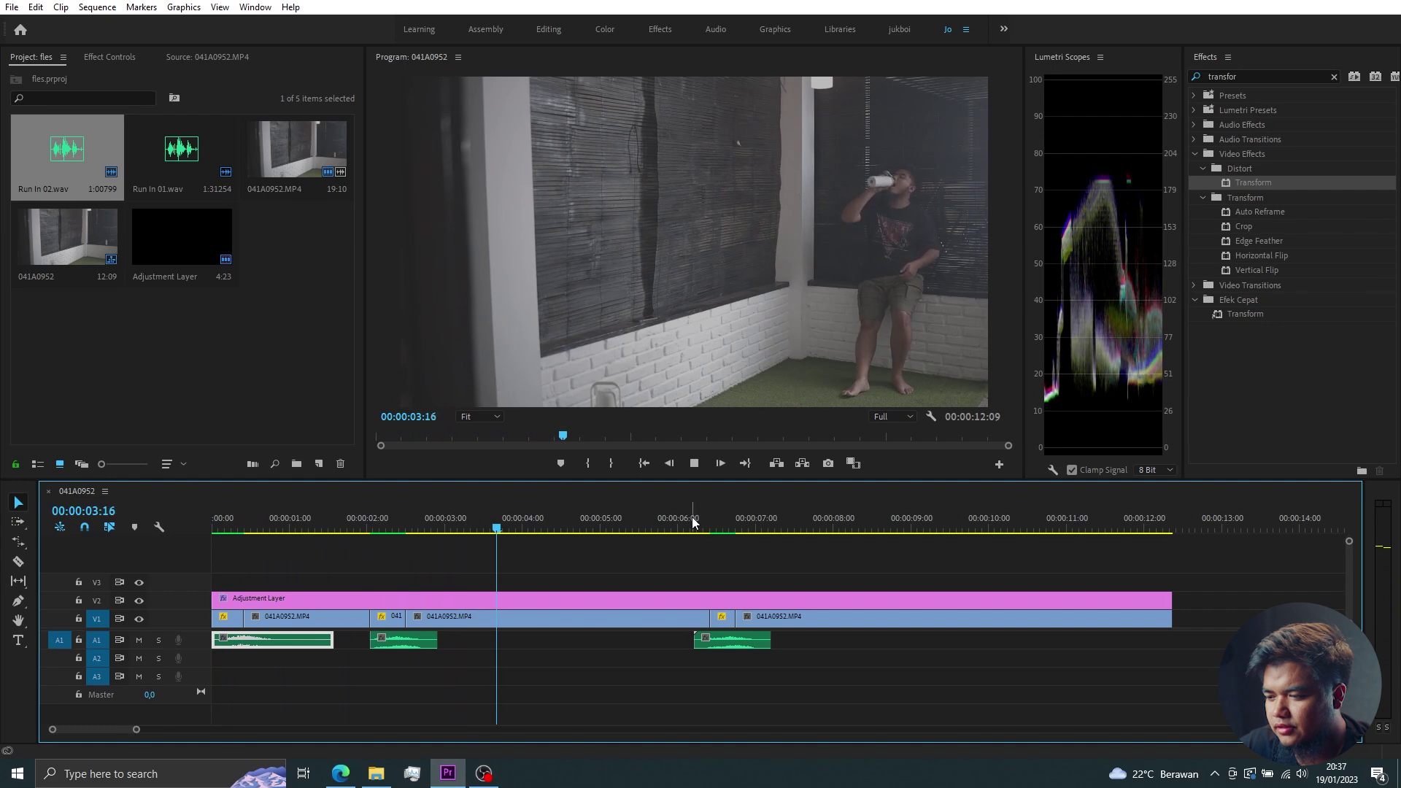
{"action": "left_click", "coordinate": [654, 511]}
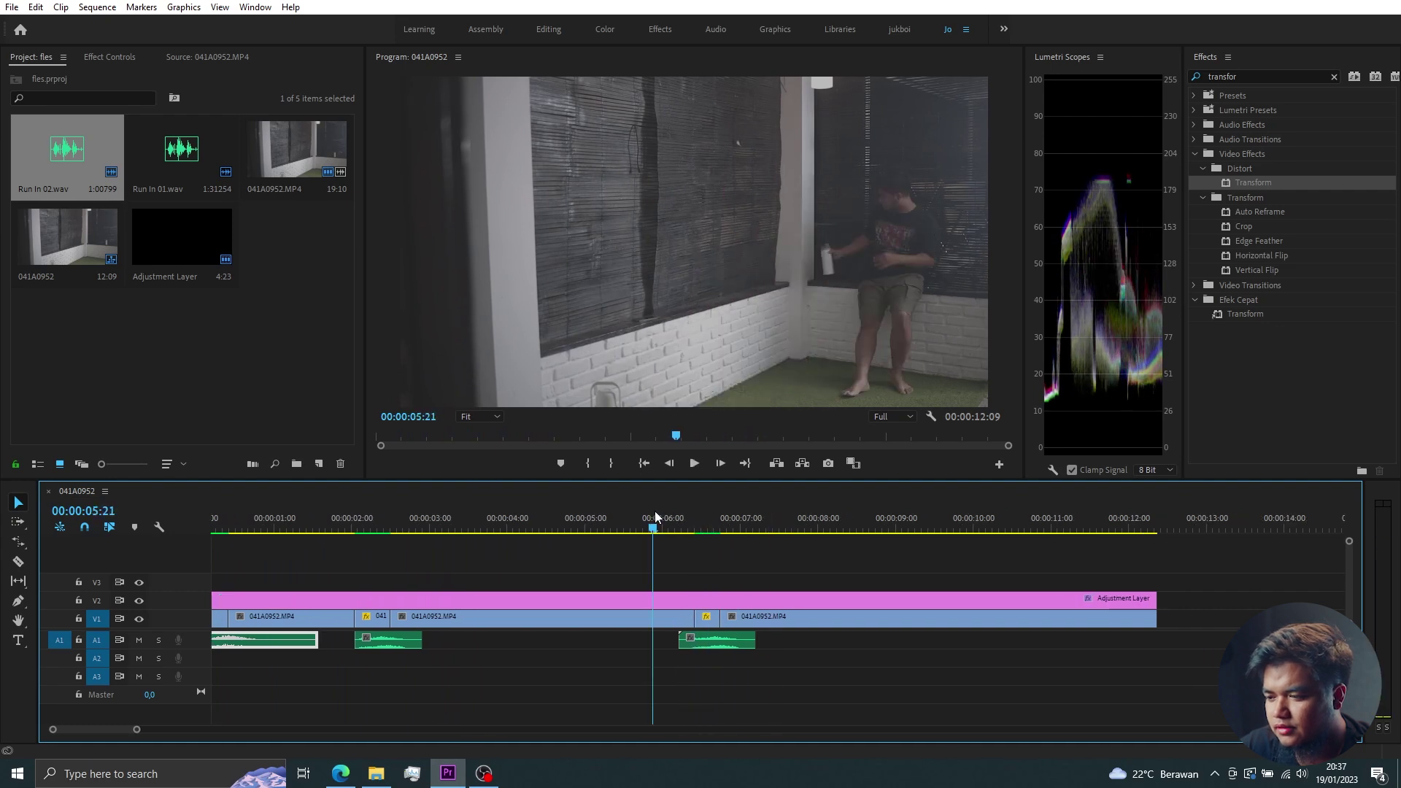
{"action": "scroll", "coordinate": [654, 511], "scroll_direction": "down", "scroll_amount": 1}
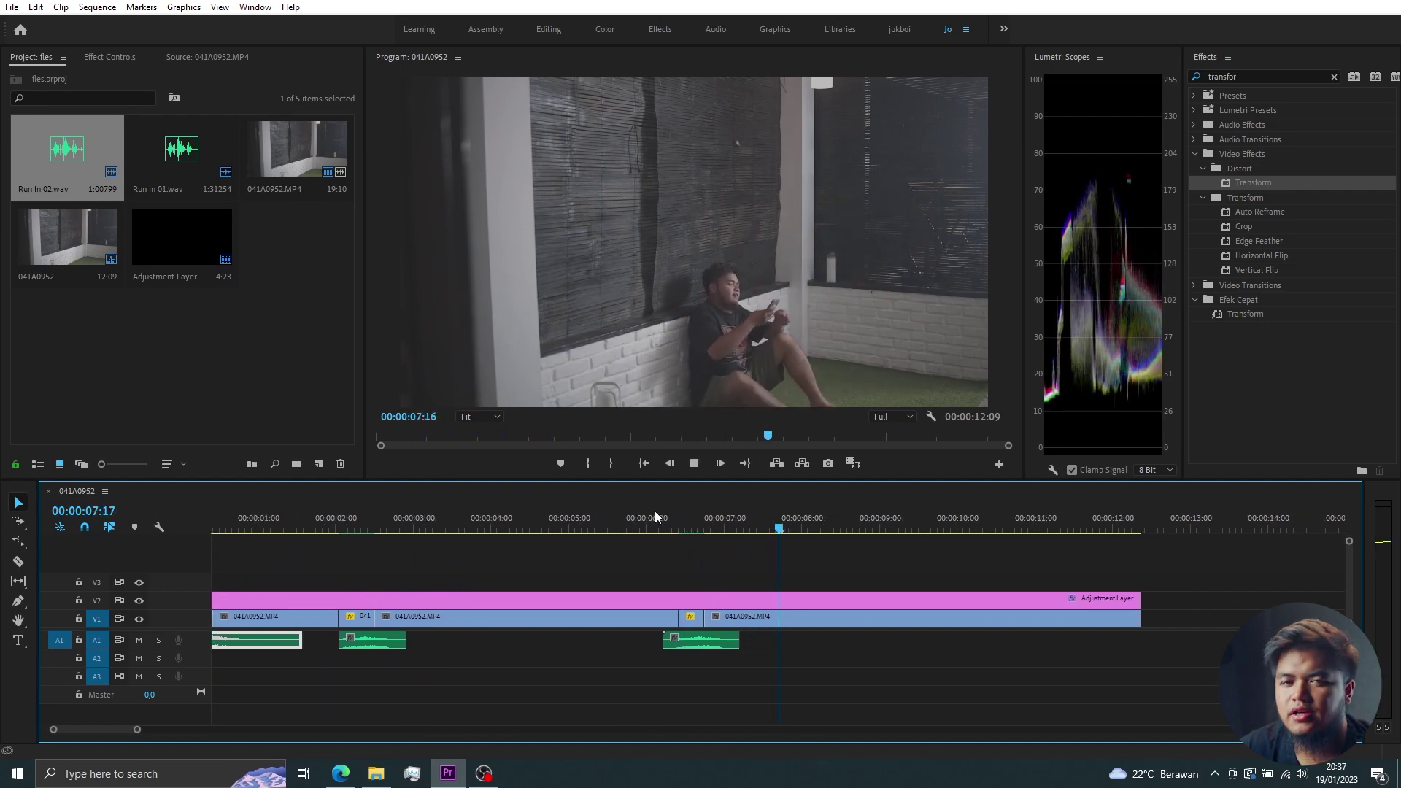
{"action": "key", "text": "space"}
{"action": "key", "text": "Home"}
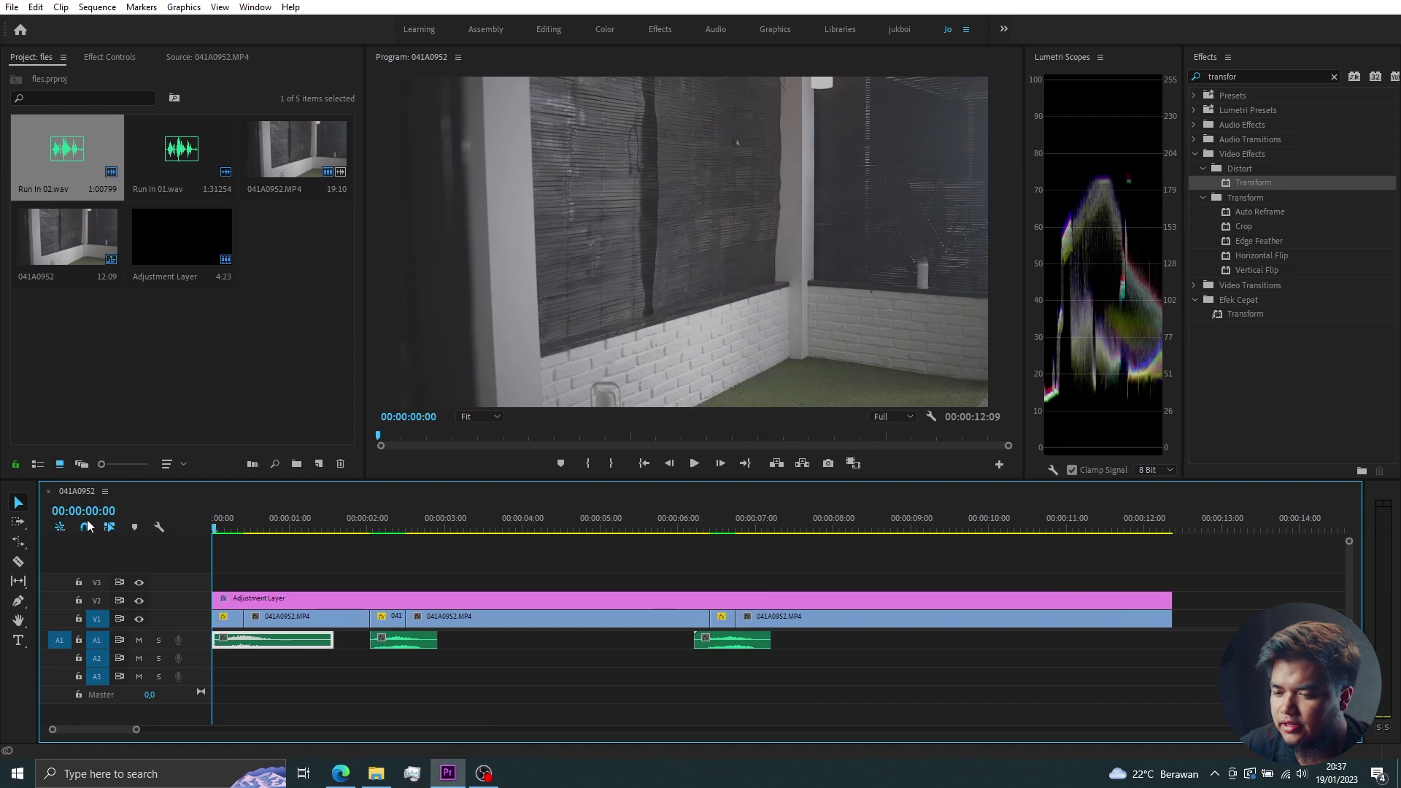
{"action": "left_click", "coordinate": [296, 521]}
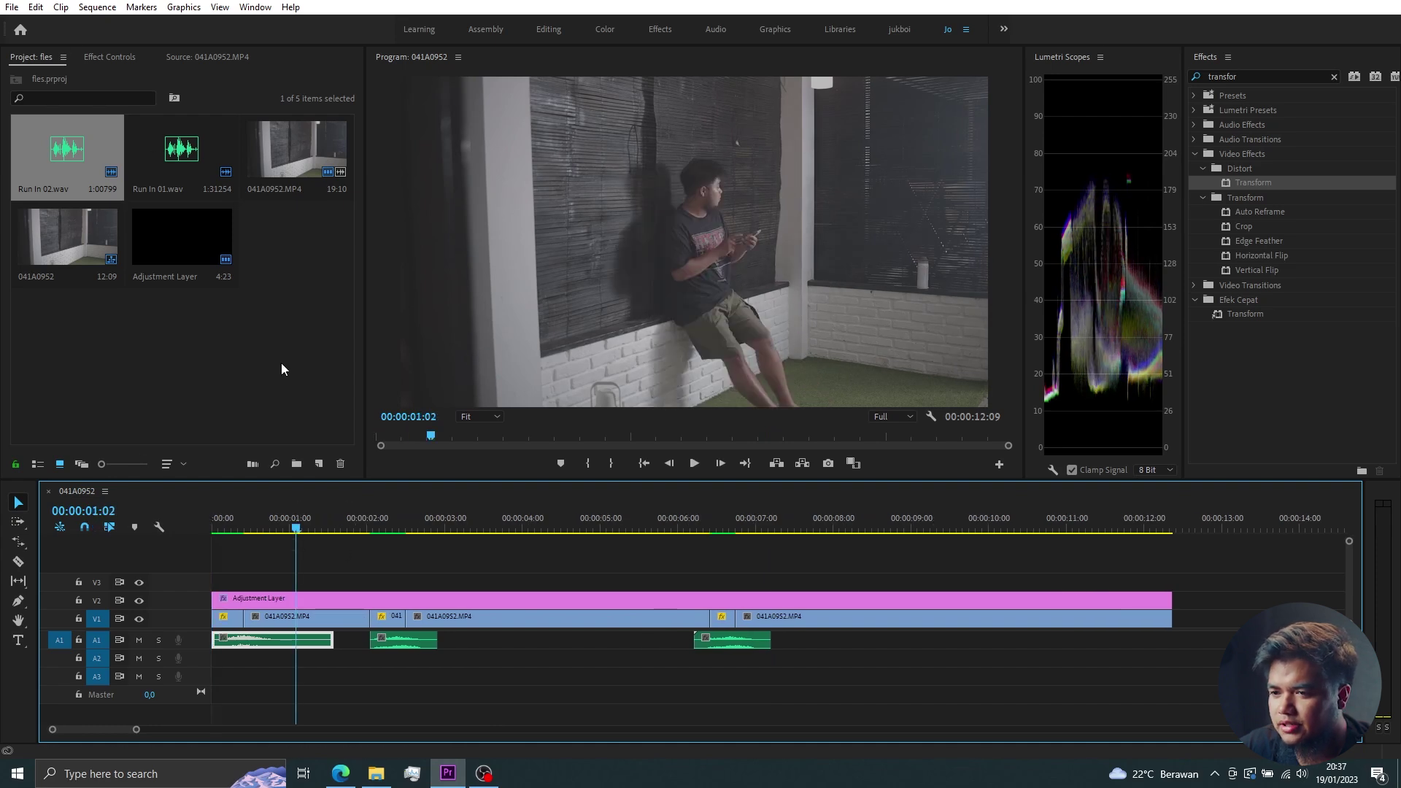
Add an adjustment layer on V3 spanning the full sequence, apply the Canon LOG preset, and render
{"action": "left_click_drag", "start_coordinate": [181, 284], "coordinate": [219, 581]}
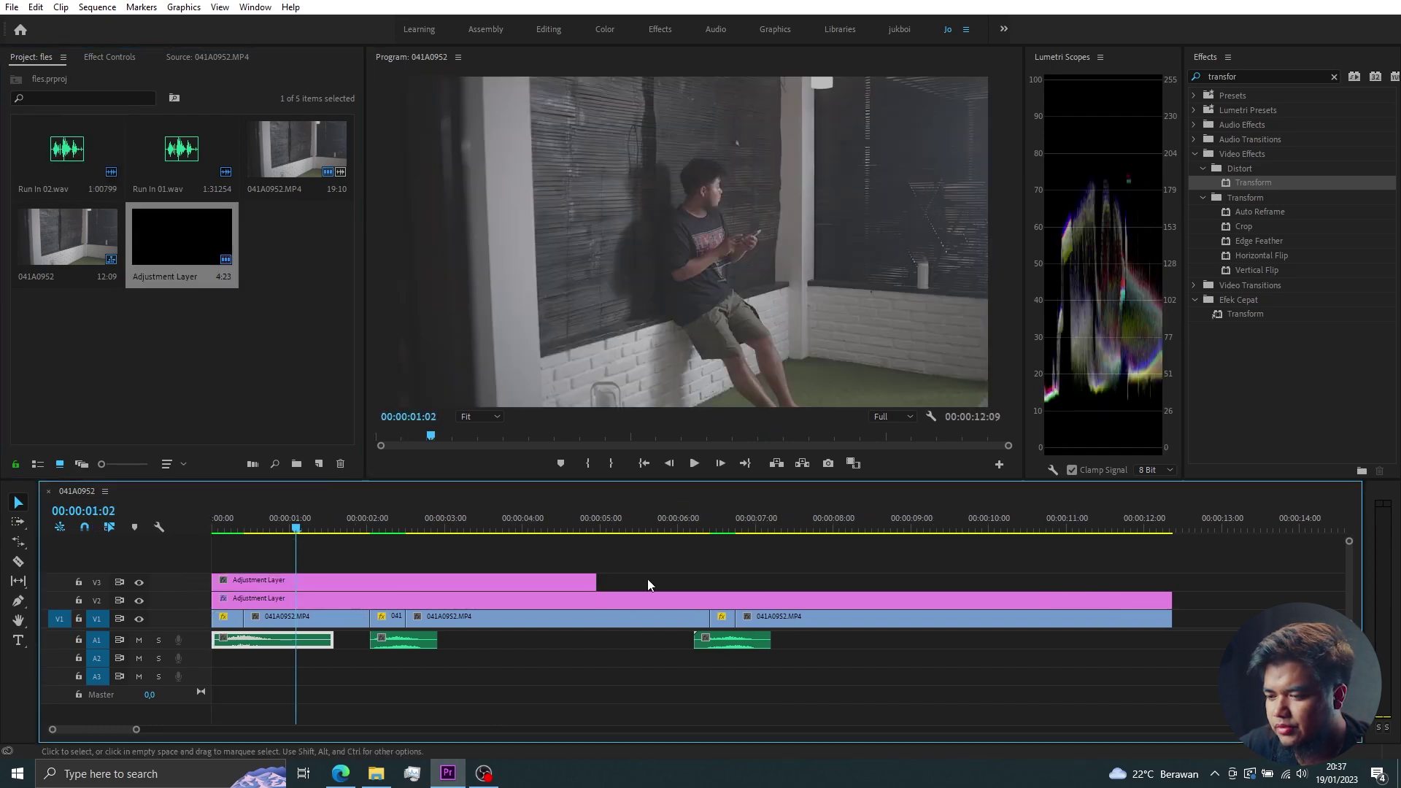
{"action": "left_click_drag", "start_coordinate": [603, 581], "coordinate": [1171, 581]}
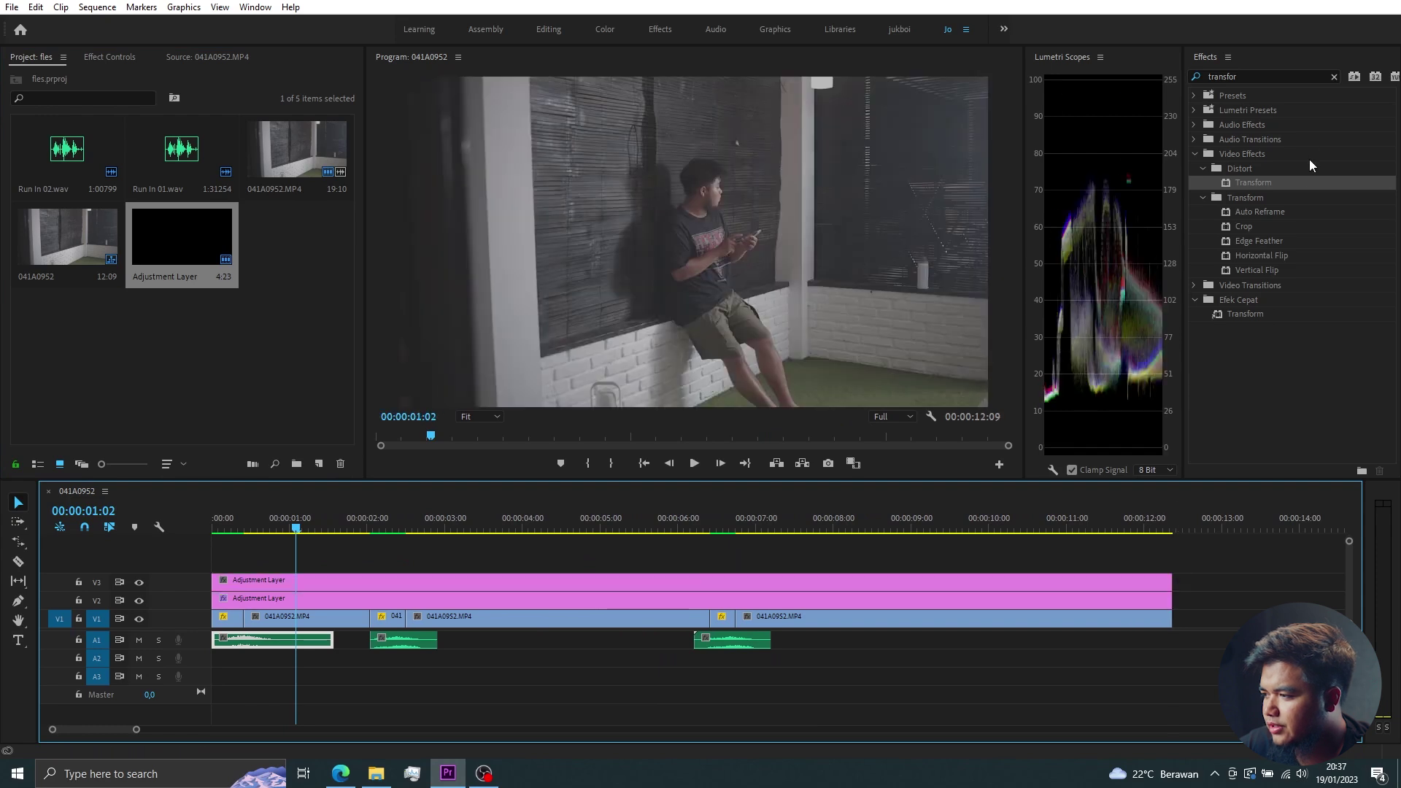
{"action": "left_click", "coordinate": [1334, 76]}
{"action": "left_click", "coordinate": [1194, 96]}
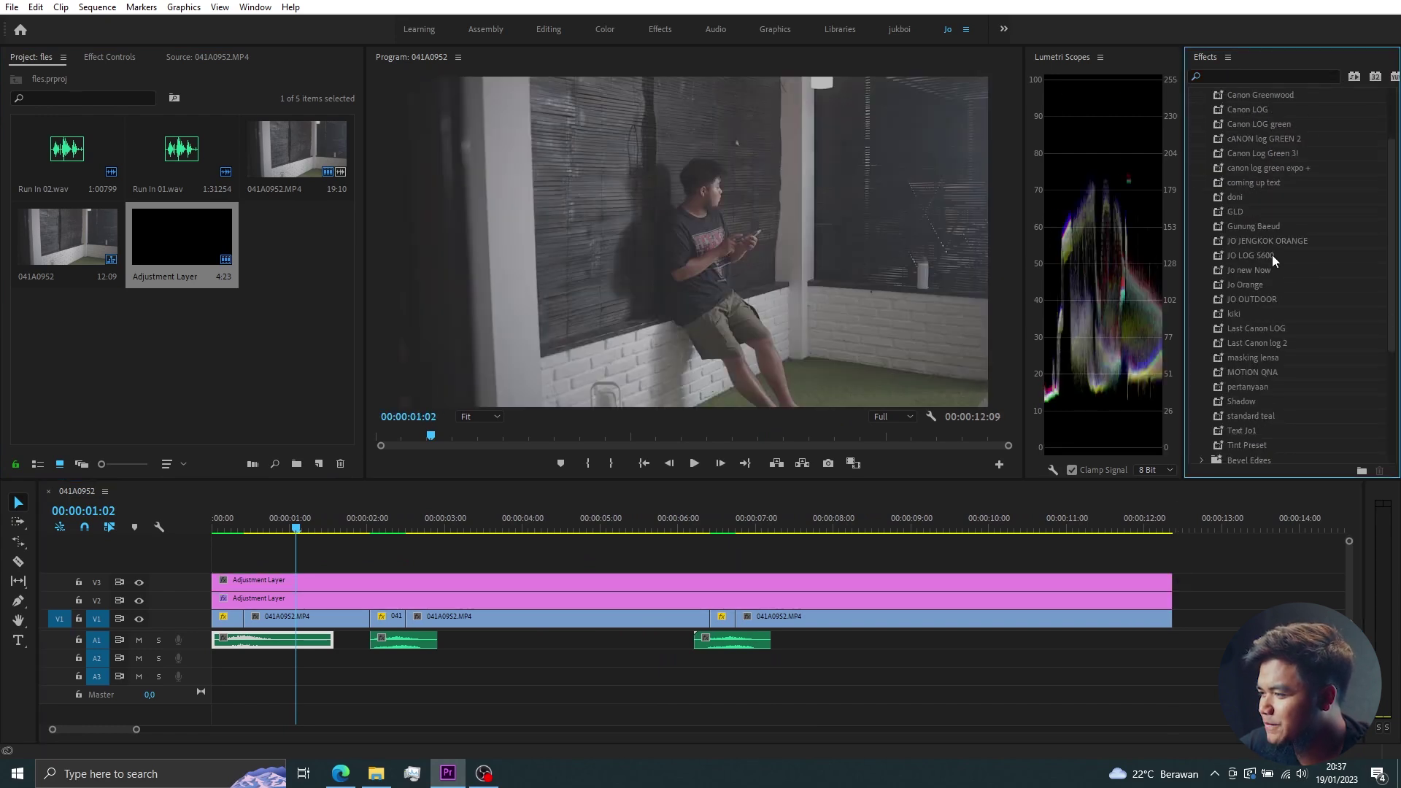
{"action": "left_click_drag", "start_coordinate": [1246, 110], "coordinate": [438, 580]}
{"action": "key", "text": "Return"}
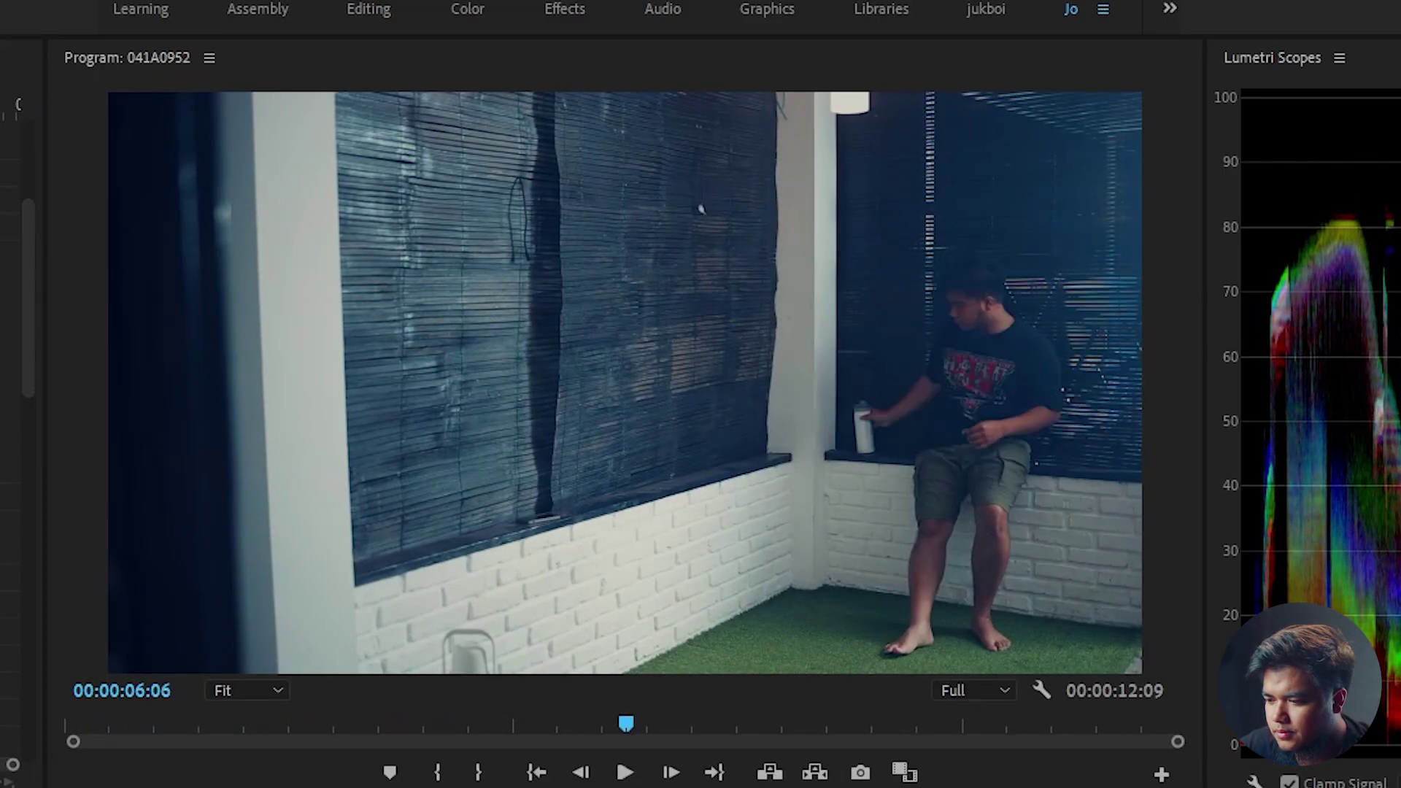
{"action": "key", "text": "space"}
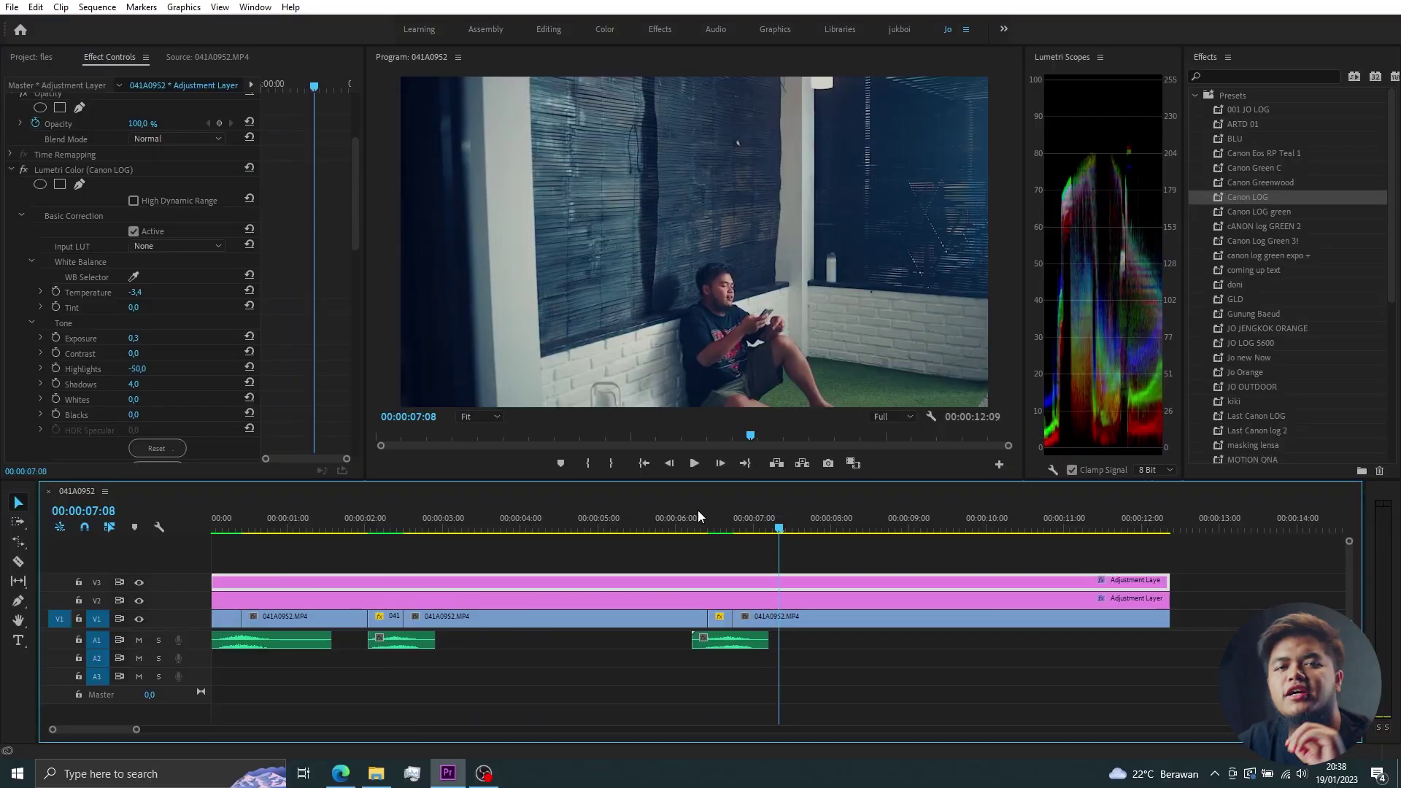